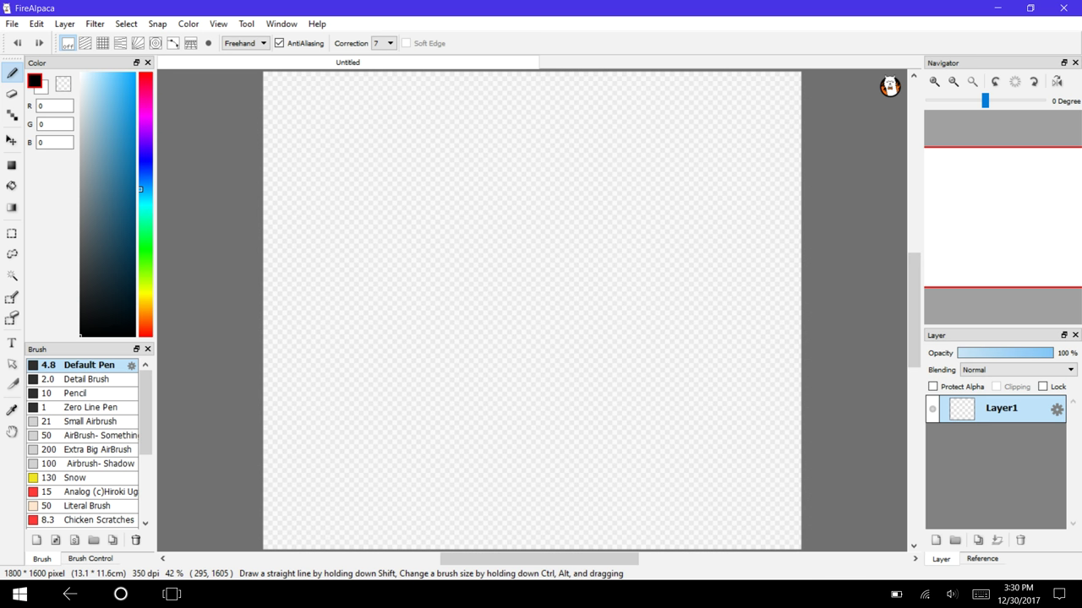
Draw a large oval head outline with the black Default Pen in the upper middle of the canvas.
click(934, 81)
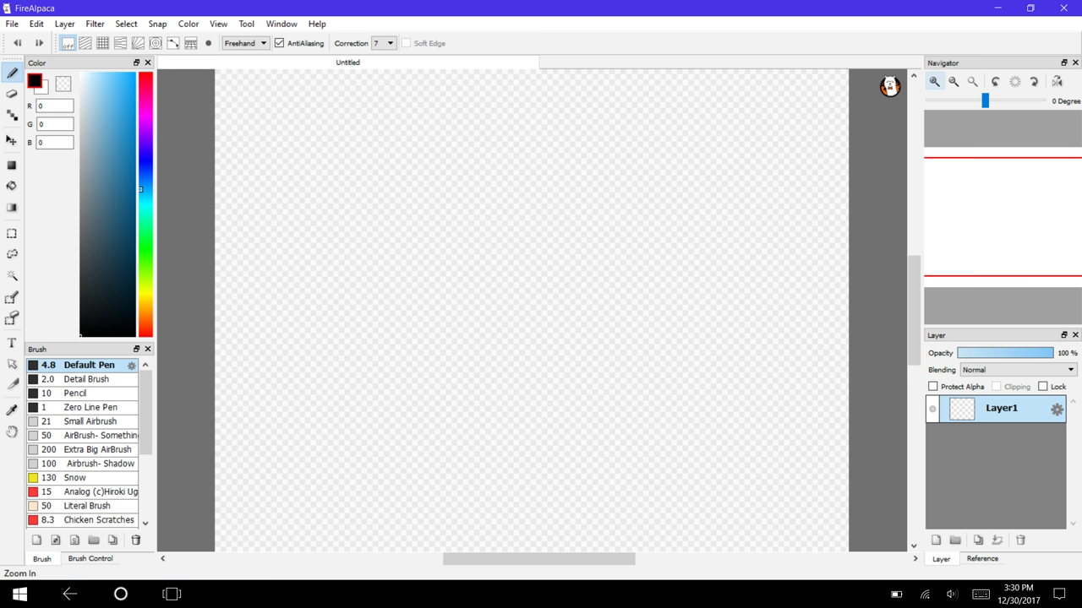
drag(962, 204, 1005, 210)
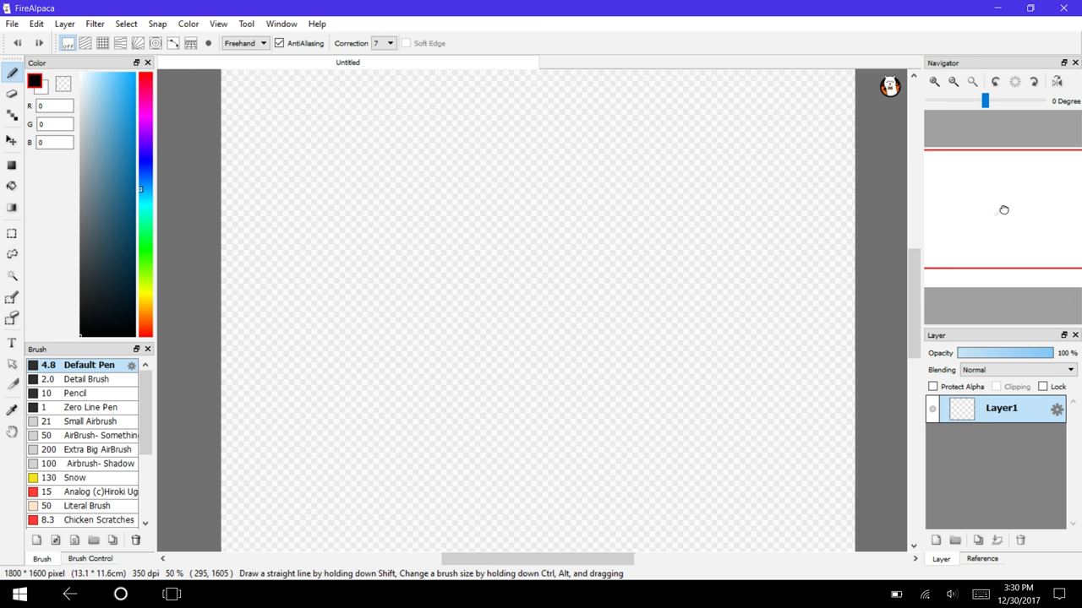
click(934, 81)
click(934, 81)
mouse_move(557, 119)
mouse_down()
mouse_move(457, 243)
mouse_move(638, 250)
mouse_move(564, 125)
mouse_up()
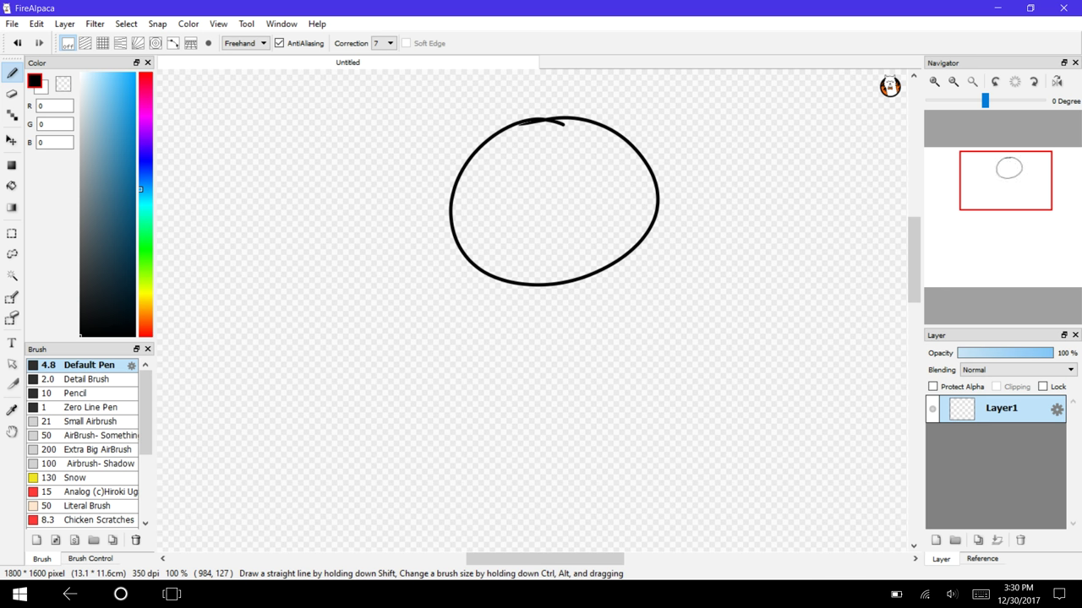
Draw the snout's upper line sloping down-left from the head and close its tip with a narrow upright oval.
mouse_move(452, 196)
mouse_down()
mouse_move(371, 296)
mouse_move(242, 394)
mouse_up()
mouse_move(994, 192)
mouse_down()
mouse_move(967, 198)
mouse_move(975, 201)
mouse_up()
click(933, 82)
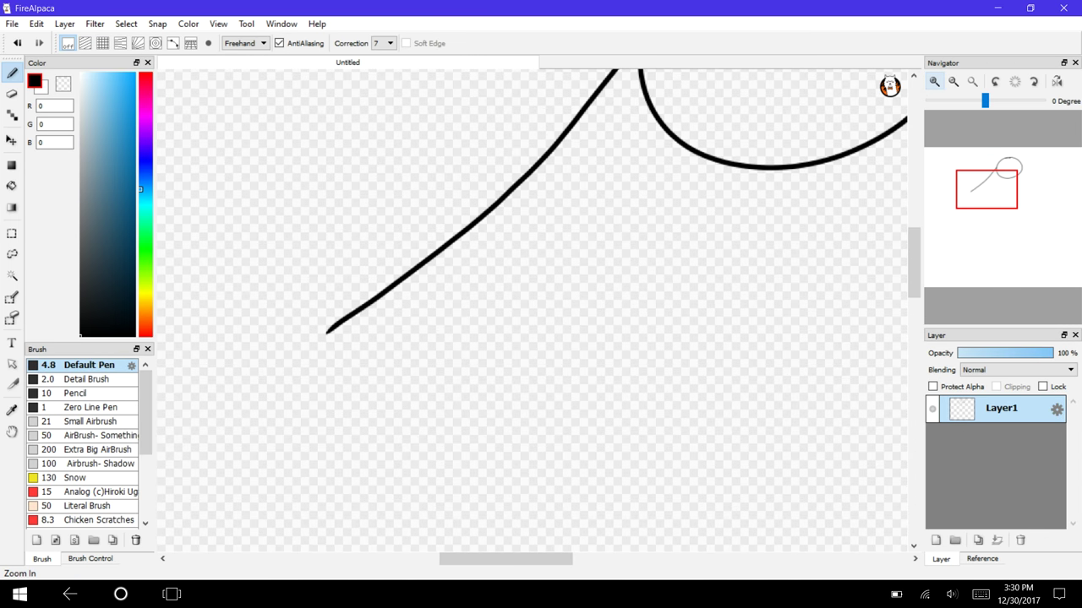
mouse_move(326, 331)
mouse_down()
mouse_move(284, 397)
mouse_move(338, 390)
mouse_move(328, 338)
mouse_up()
drag(995, 194, 982, 188)
mouse_move(332, 341)
mouse_down()
mouse_move(384, 334)
mouse_move(354, 342)
mouse_up()
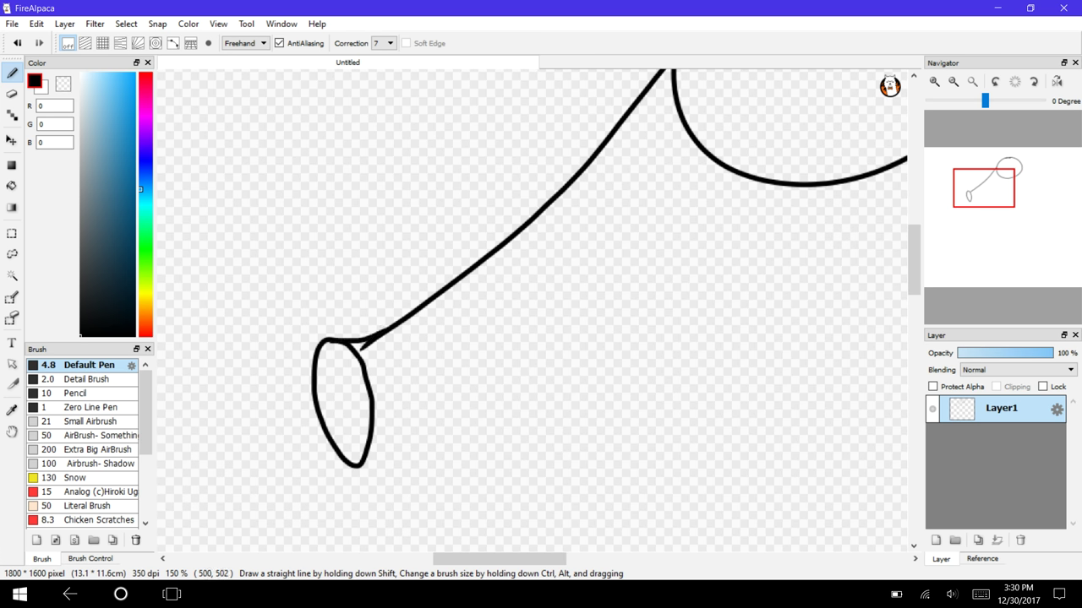
Draw the snout's lower edge back toward the head and the lower jaw's upper line from the mouth corner.
mouse_move(362, 460)
mouse_down()
mouse_move(610, 332)
mouse_move(719, 242)
mouse_up()
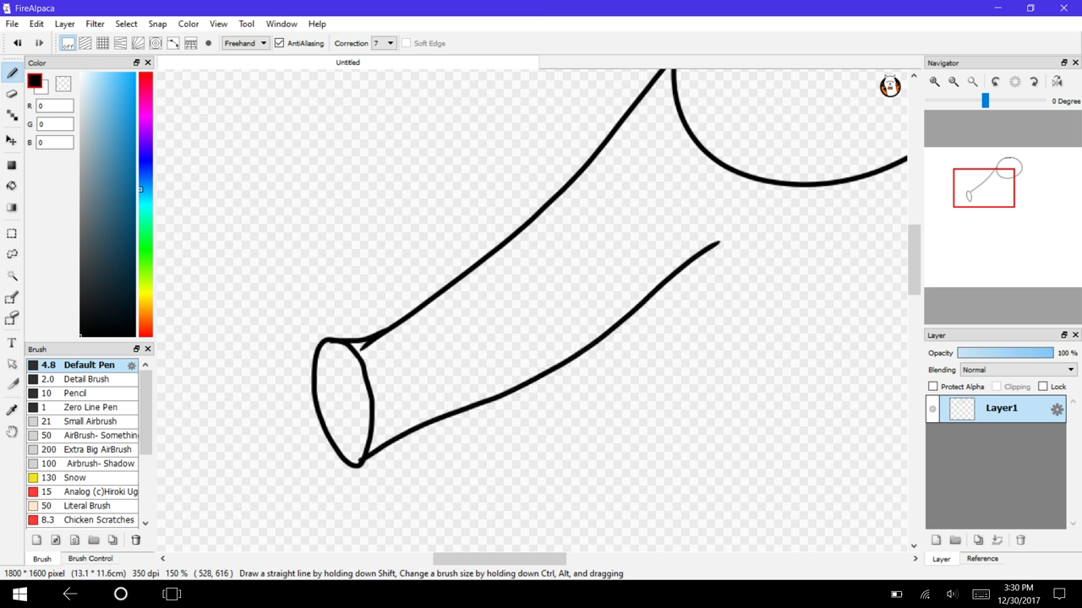
drag(978, 193, 1001, 187)
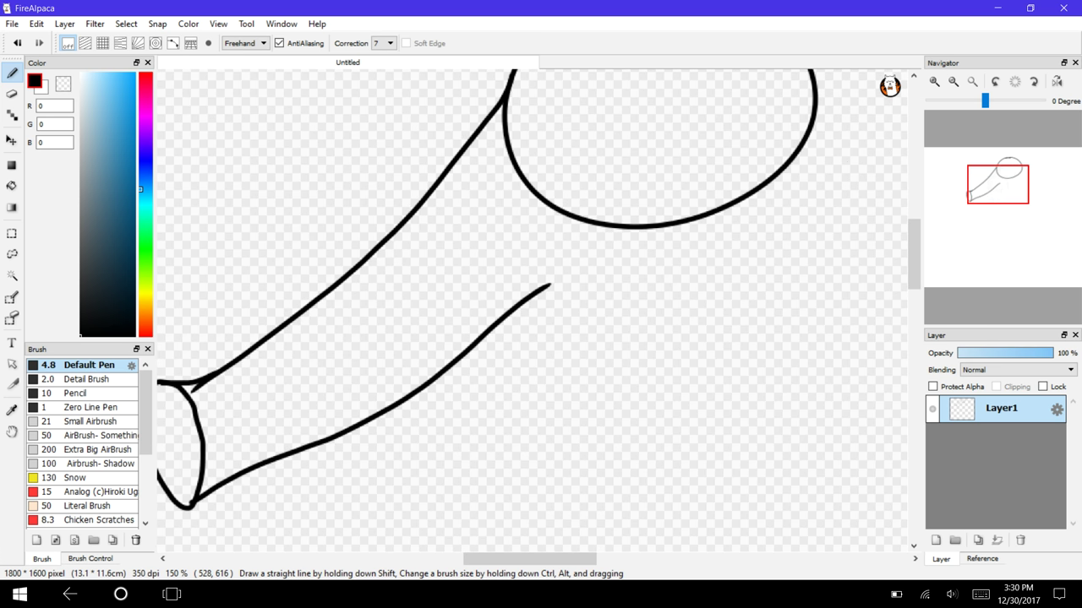
mouse_move(547, 286)
mouse_down()
mouse_move(522, 336)
mouse_move(376, 483)
mouse_move(258, 539)
mouse_move(382, 443)
mouse_move(404, 467)
mouse_move(352, 430)
mouse_up()
Add the mouth details: a small tooth near the snout tip, a pointed cheek crease and a curved hanging tongue.
mouse_move(334, 363)
mouse_down()
mouse_move(386, 365)
mouse_move(391, 343)
mouse_up()
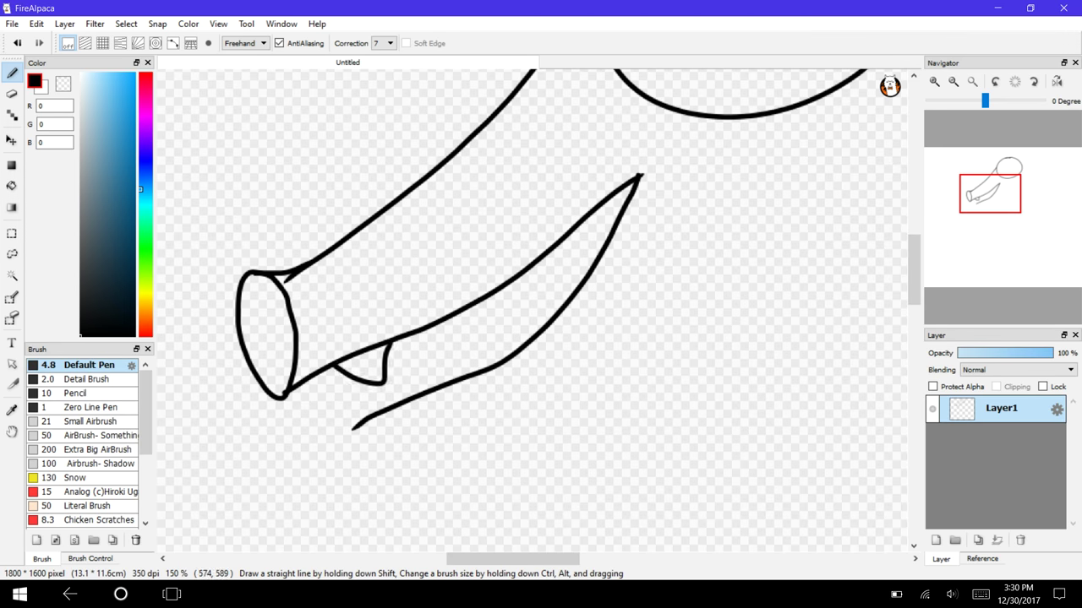
mouse_move(627, 201)
mouse_down()
mouse_move(576, 172)
mouse_move(592, 253)
mouse_up()
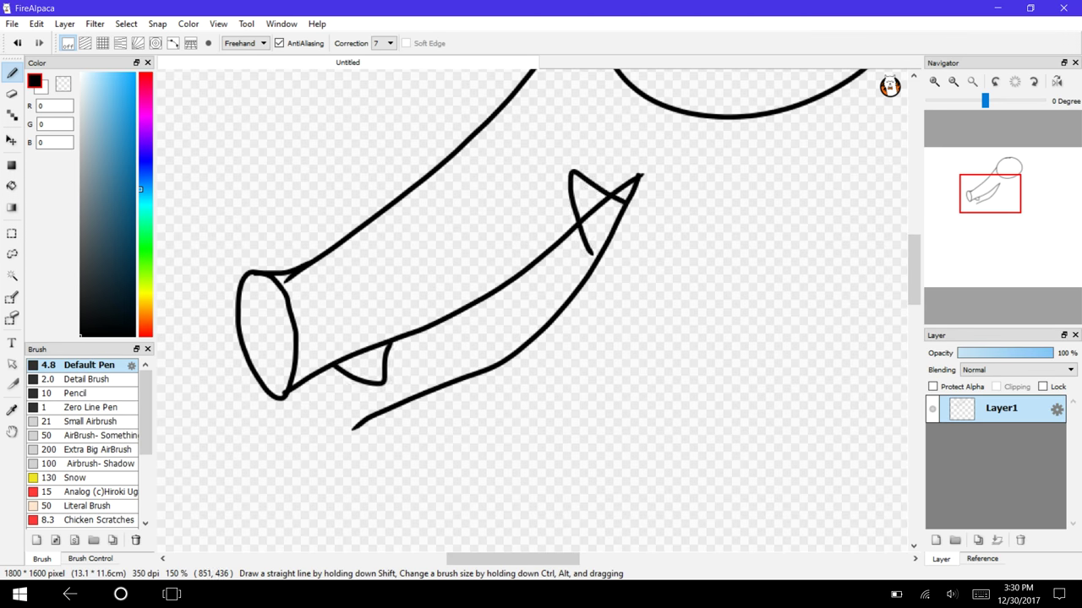
mouse_move(590, 251)
mouse_down()
mouse_move(500, 314)
mouse_move(439, 400)
mouse_move(457, 473)
mouse_move(516, 495)
mouse_move(559, 481)
mouse_move(505, 398)
mouse_move(524, 348)
mouse_up()
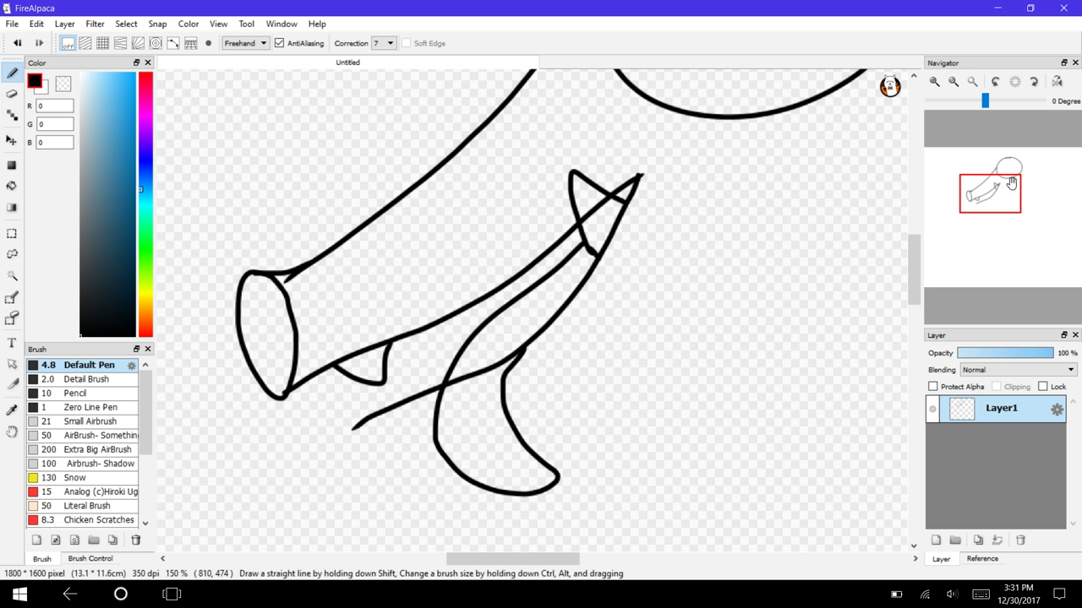
Draw the lower jaw's pointed tip and underside, continuing the line past the tongue up toward the head.
mouse_move(1002, 178)
mouse_down()
mouse_move(1013, 184)
mouse_move(1024, 166)
mouse_move(1001, 166)
mouse_move(996, 185)
mouse_up()
drag(420, 350, 510, 361)
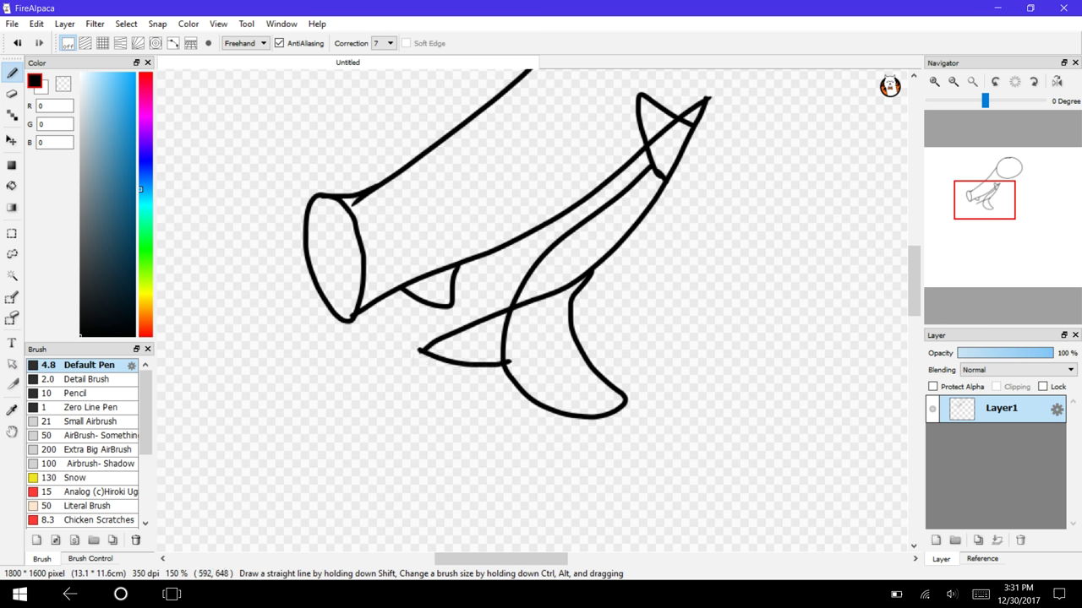
click(17, 42)
mouse_move(425, 346)
mouse_down()
mouse_move(381, 373)
mouse_move(499, 343)
mouse_up()
mouse_move(573, 329)
mouse_down()
mouse_move(625, 298)
mouse_move(811, 87)
mouse_up()
Erase the lower-left arc of the head oval so the head opens into the snout and jaw.
drag(993, 192, 1001, 178)
key(e)
mouse_move(470, 201)
mouse_down()
mouse_move(512, 314)
mouse_move(505, 272)
mouse_move(555, 312)
mouse_move(608, 325)
mouse_move(592, 323)
mouse_move(676, 306)
mouse_up()
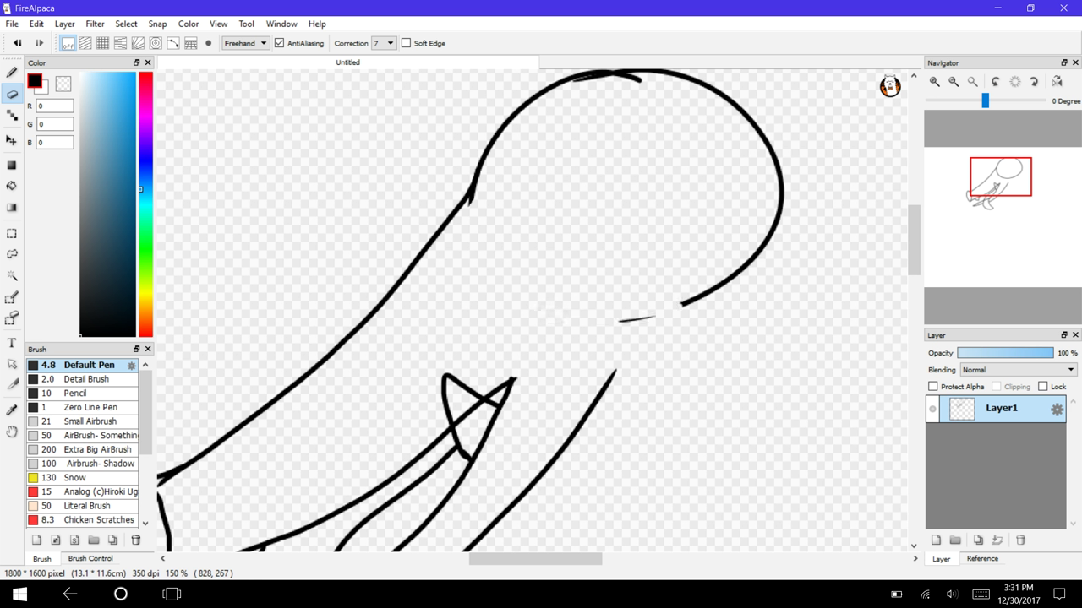
mouse_move(676, 306)
mouse_down()
mouse_move(632, 313)
mouse_move(719, 292)
mouse_move(680, 304)
mouse_up()
Erase the overlapping line ends at the top of the head outline.
drag(913, 240, 913, 220)
click(934, 81)
click(933, 81)
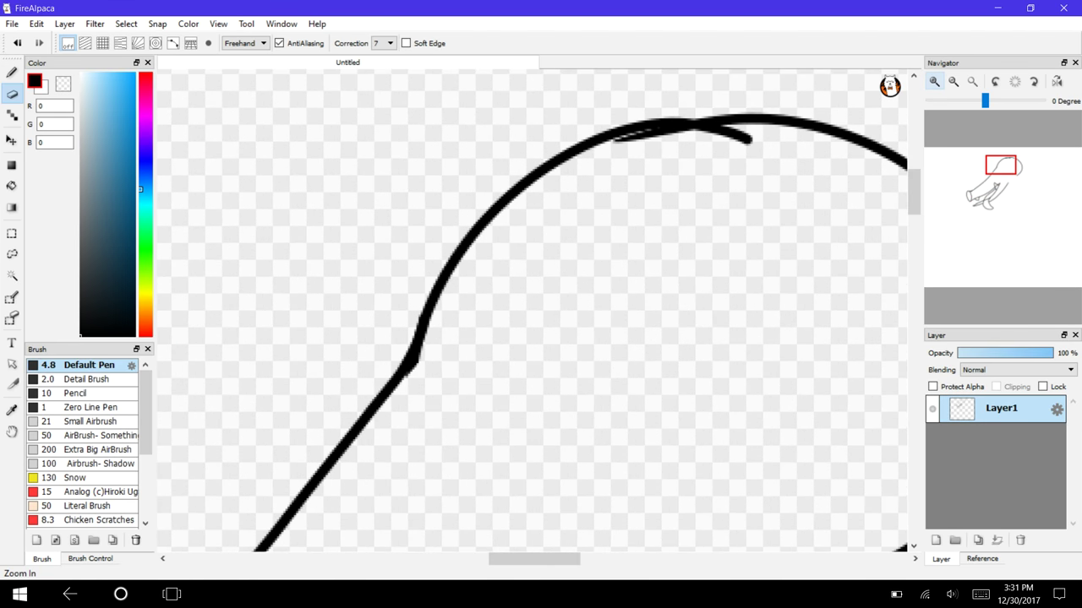
mouse_move(747, 140)
mouse_down()
mouse_move(628, 149)
mouse_move(617, 137)
mouse_up()
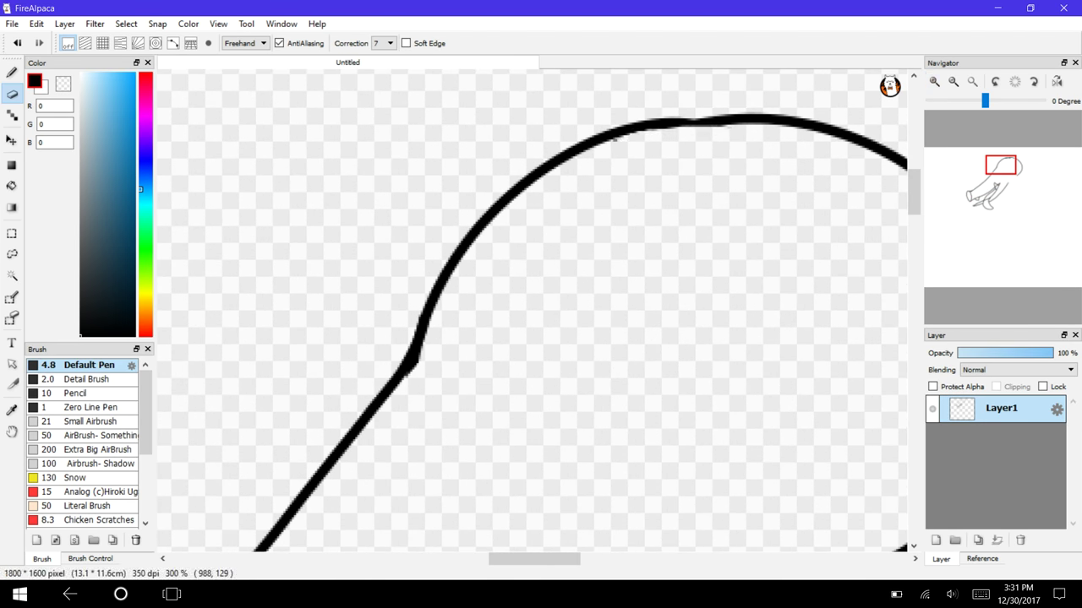
Erase the snout line inside the cheek crease and trim the stray tip at the mouth corner.
click(953, 82)
click(953, 81)
drag(914, 215, 914, 252)
click(934, 81)
click(934, 81)
mouse_move(423, 296)
mouse_down()
mouse_move(411, 294)
mouse_move(430, 309)
mouse_move(406, 348)
mouse_move(390, 328)
mouse_up()
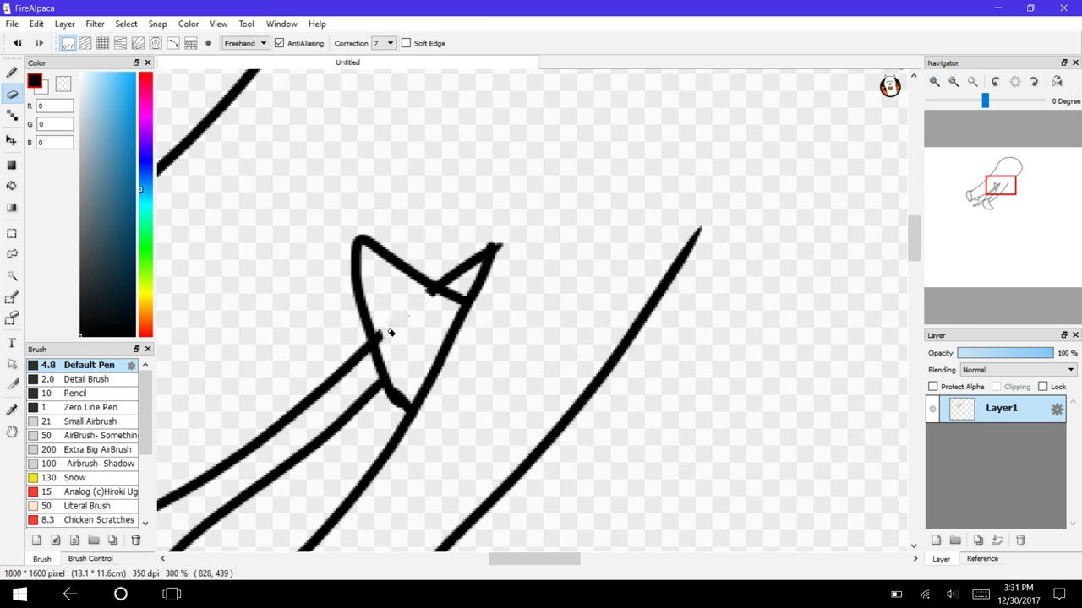
drag(499, 239, 483, 233)
Erase the lower jaw line where it crosses the tongue.
click(953, 82)
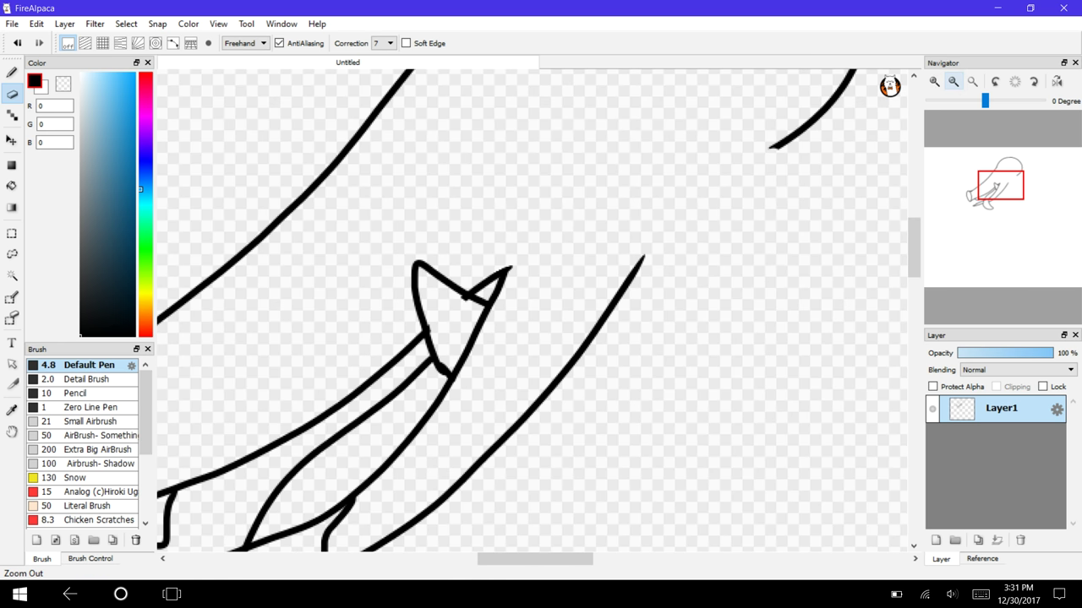
drag(983, 185, 986, 200)
mouse_move(567, 260)
mouse_down()
mouse_move(526, 288)
mouse_move(551, 279)
mouse_move(470, 311)
mouse_up()
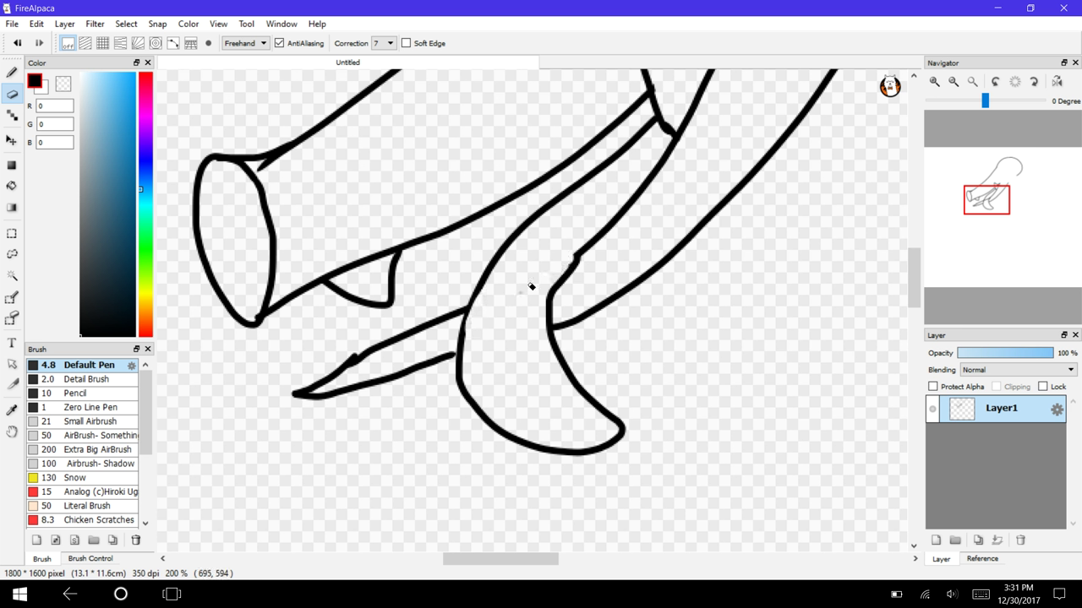
Draw an egg-shaped eye outline on the head with the pen, above the mouth corner.
mouse_move(985, 191)
mouse_down()
mouse_move(1007, 170)
mouse_move(995, 180)
mouse_up()
key(b)
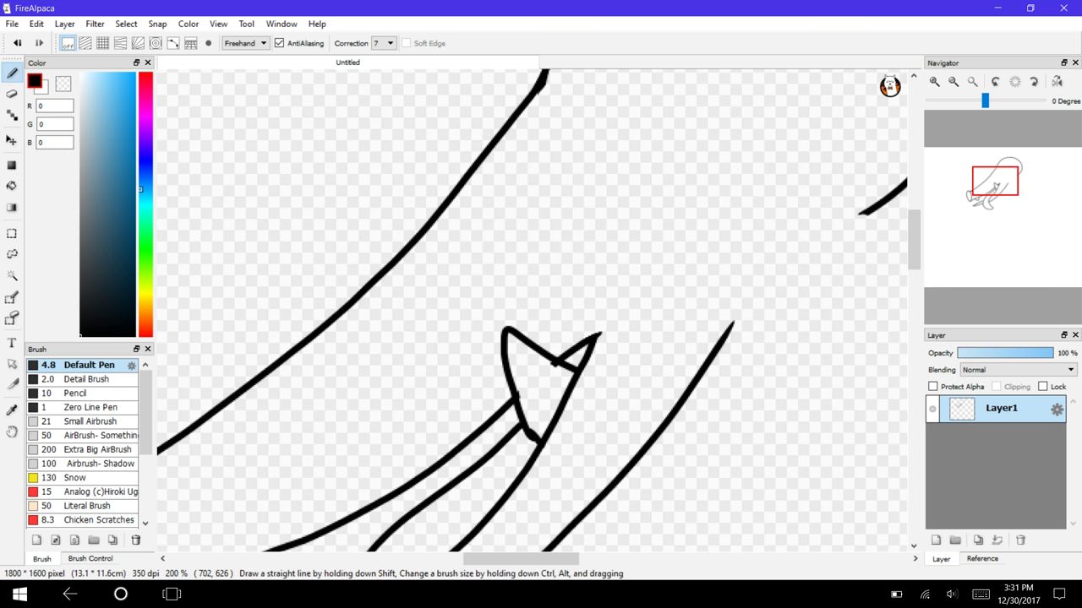
mouse_move(634, 125)
mouse_down()
mouse_move(536, 181)
mouse_move(562, 221)
mouse_move(668, 127)
mouse_move(621, 123)
mouse_move(551, 168)
mouse_move(666, 220)
mouse_move(627, 109)
mouse_up()
key(ctrl+z)
mouse_move(956, 199)
mouse_down()
mouse_move(949, 207)
mouse_move(994, 177)
mouse_up()
key(ctrl+z)
mouse_move(610, 191)
mouse_down()
mouse_move(580, 254)
mouse_move(717, 225)
mouse_move(604, 197)
mouse_up()
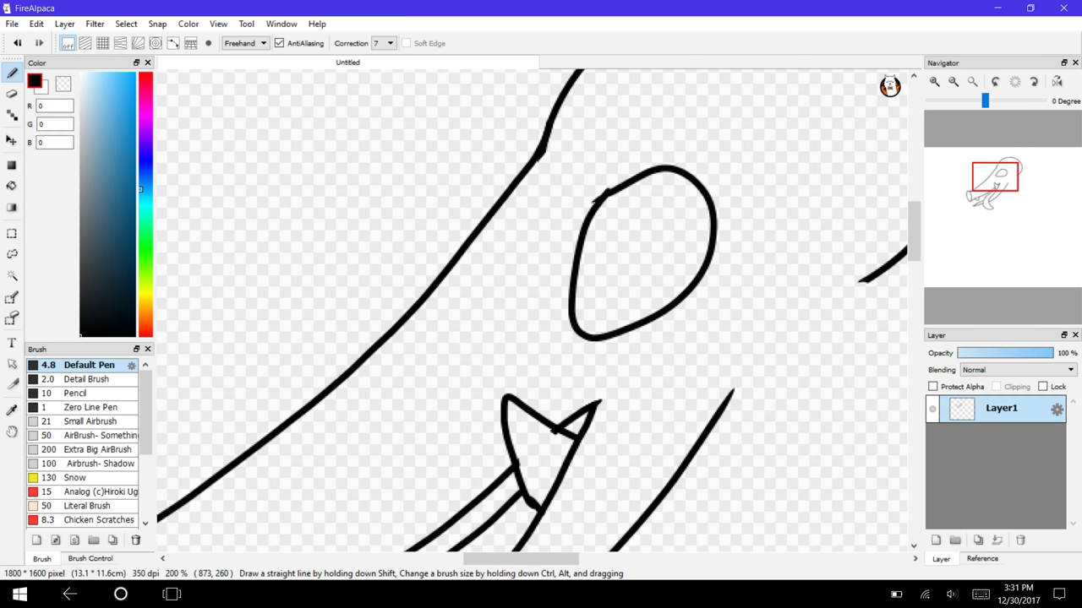
mouse_move(995, 176)
mouse_down()
mouse_move(983, 181)
mouse_move(1035, 184)
mouse_up()
click(953, 81)
mouse_move(553, 172)
mouse_down()
mouse_move(726, 157)
mouse_move(731, 192)
mouse_move(581, 286)
mouse_move(542, 286)
mouse_up()
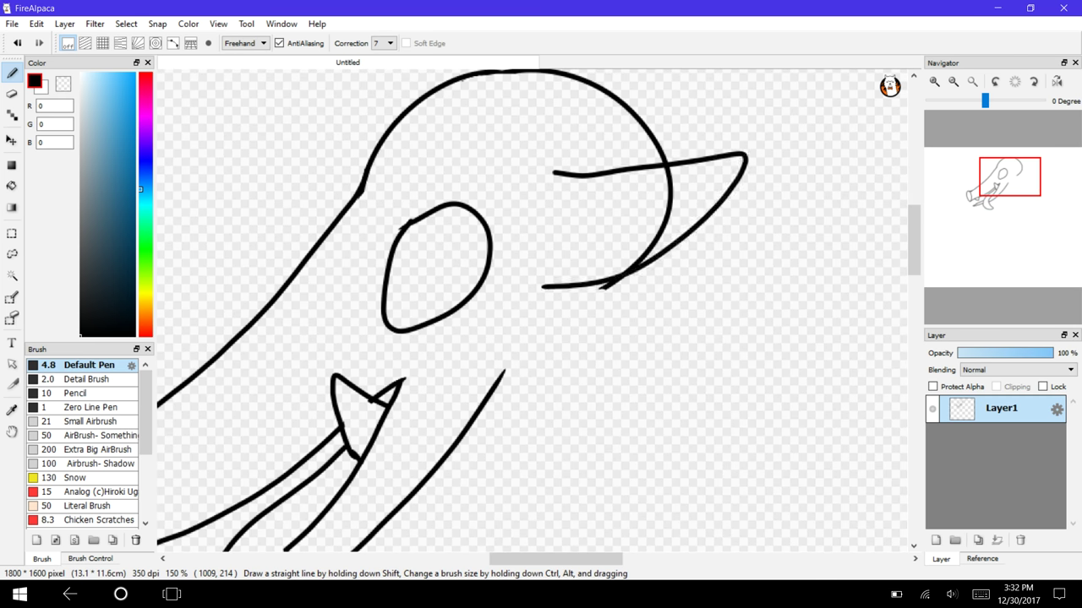
key(ctrl+z)
key(ctrl+z)
Draw a pointed ear sweeping down-right from the head with an inner fold line, and a long wavy ear flowing left behind the head.
mouse_move(561, 165)
mouse_down()
mouse_move(771, 330)
mouse_move(583, 365)
mouse_move(514, 286)
mouse_up()
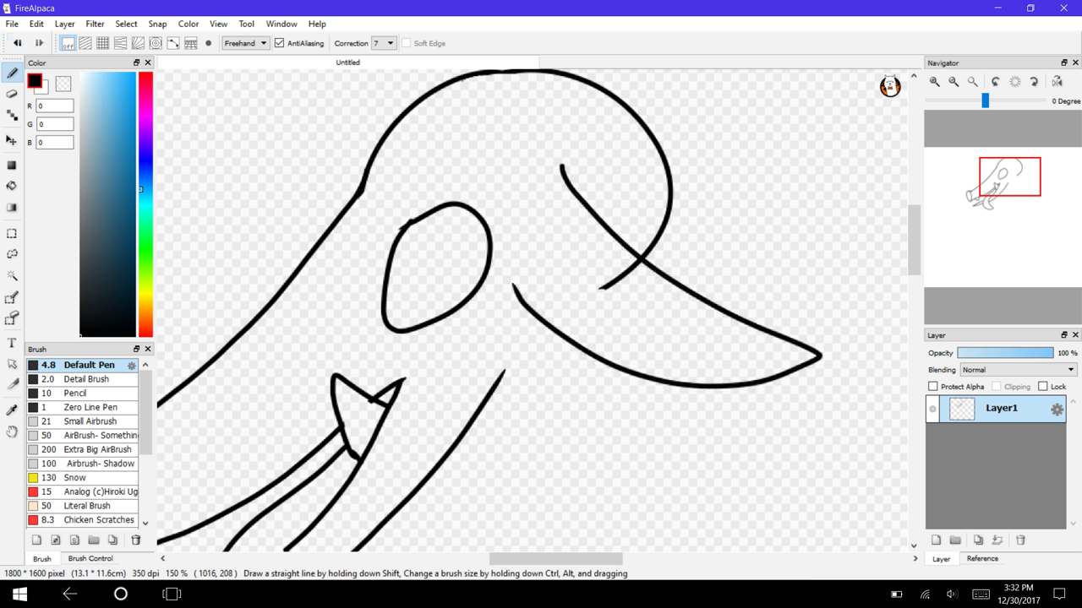
mouse_move(751, 376)
mouse_down()
mouse_move(721, 377)
mouse_move(530, 276)
mouse_up()
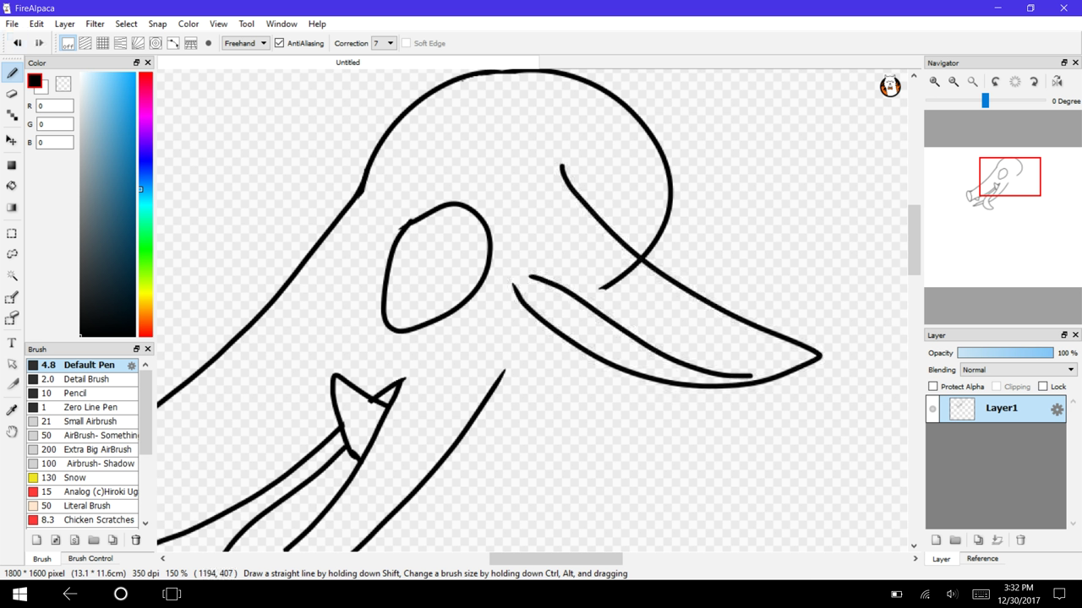
drag(744, 378, 738, 377)
mouse_move(1010, 177)
mouse_down()
mouse_move(1025, 184)
mouse_move(983, 172)
mouse_up()
mouse_move(684, 191)
mouse_down()
mouse_move(654, 209)
mouse_move(524, 220)
mouse_move(318, 185)
mouse_move(176, 277)
mouse_move(179, 285)
mouse_move(301, 257)
mouse_move(540, 344)
mouse_move(603, 327)
mouse_up()
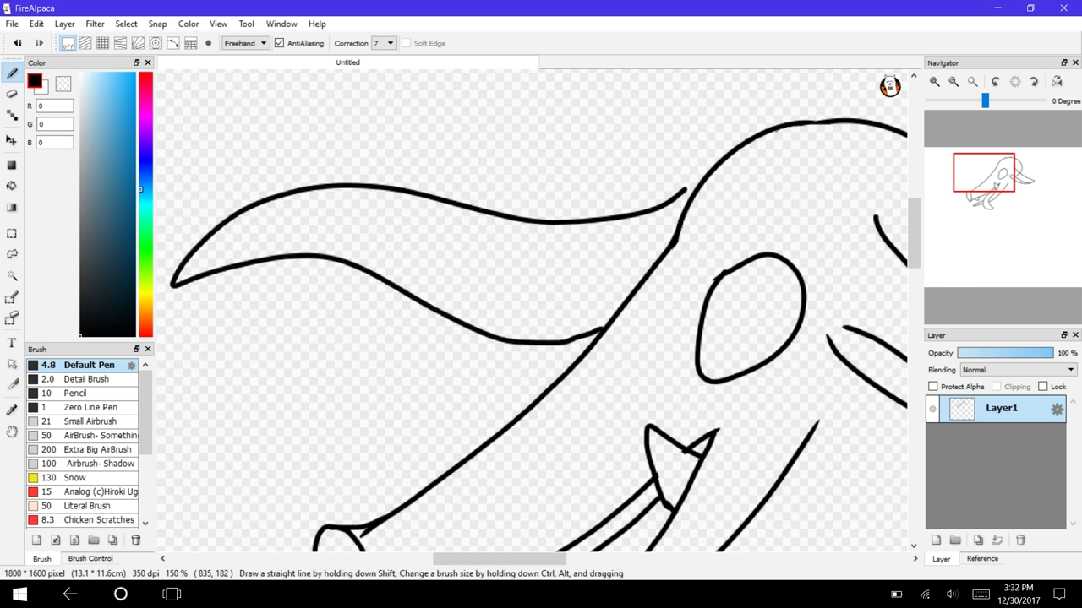
Erase the part of the head outline that runs inside the near ear.
drag(980, 177, 1016, 177)
click(933, 81)
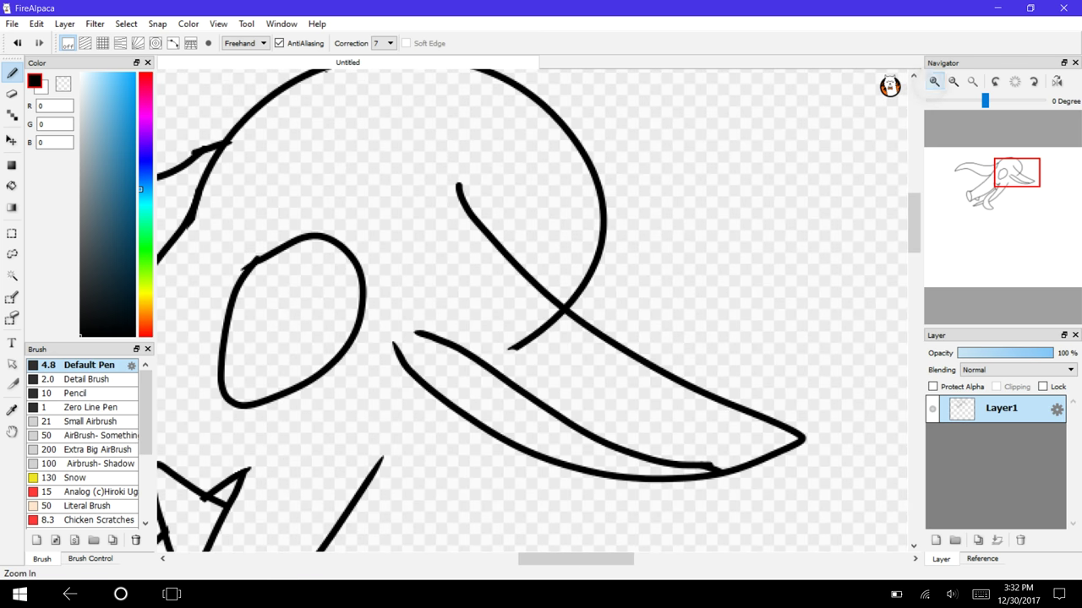
click(933, 81)
key(e)
mouse_move(495, 347)
mouse_down()
mouse_move(491, 312)
mouse_move(541, 305)
mouse_move(585, 321)
mouse_up()
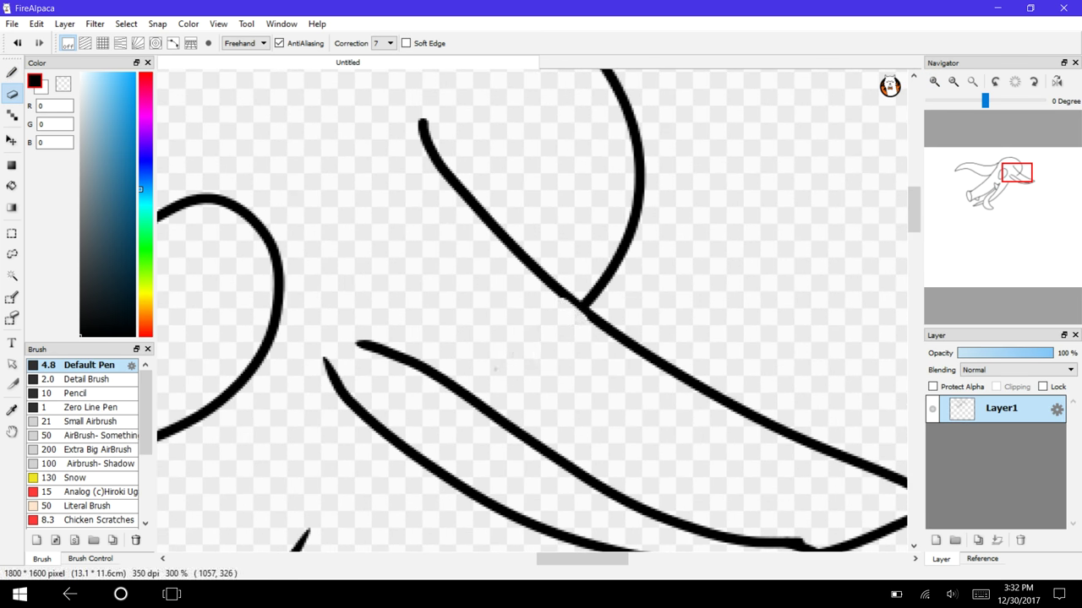
Draw a curved iris line inside the eye and a short arc across the eye's lower corner.
click(953, 81)
click(953, 81)
mouse_move(997, 187)
mouse_down()
mouse_move(1009, 186)
mouse_move(989, 180)
mouse_move(1002, 183)
mouse_up()
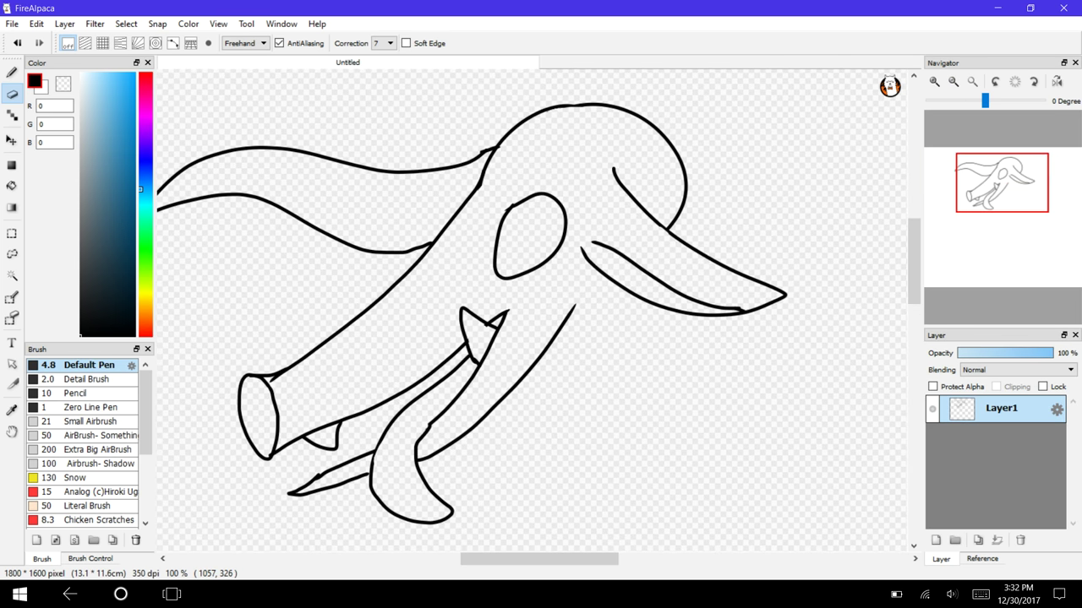
click(934, 82)
click(933, 82)
drag(913, 232, 913, 221)
click(548, 304)
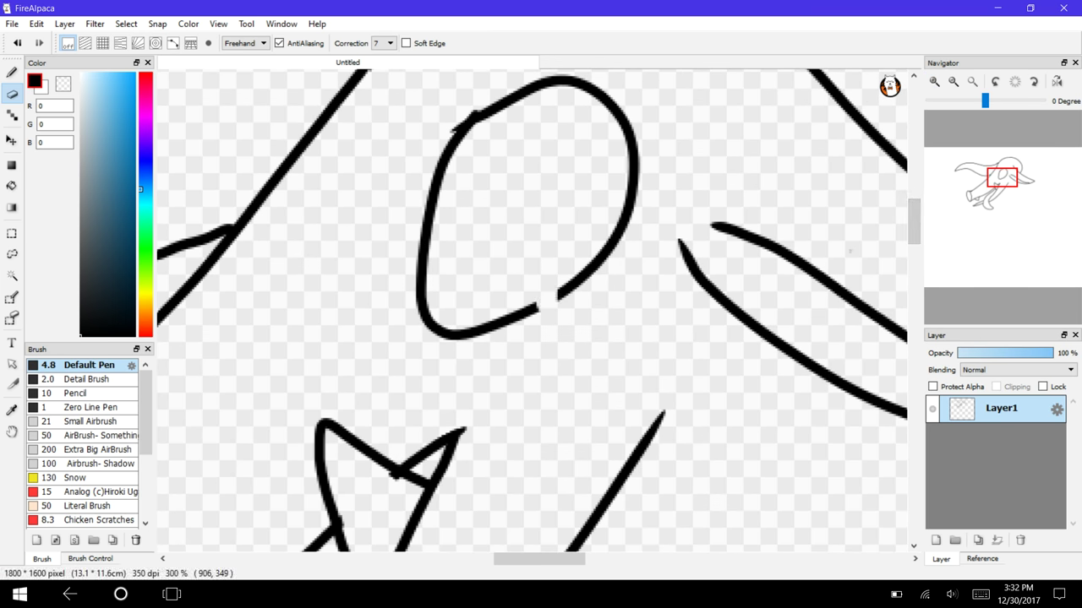
key(b)
key(ctrl+z)
mouse_move(541, 300)
mouse_down()
mouse_move(502, 150)
mouse_move(451, 152)
mouse_up()
drag(497, 323, 416, 259)
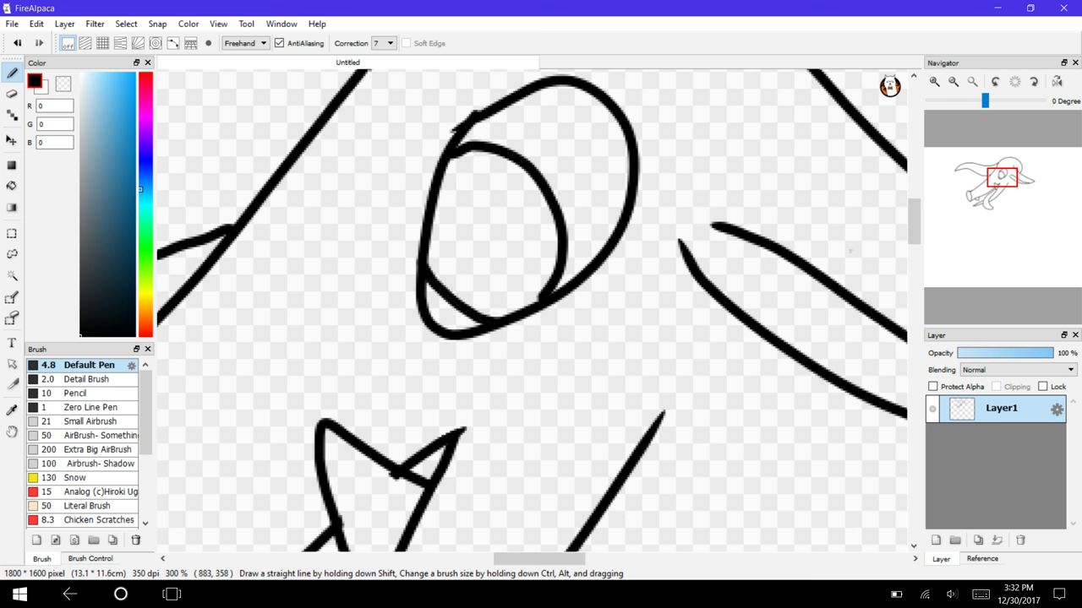
Erase the stray line where the snout meets its oval tip, and draw a thick slanted nostril inside the oval.
click(953, 82)
click(953, 82)
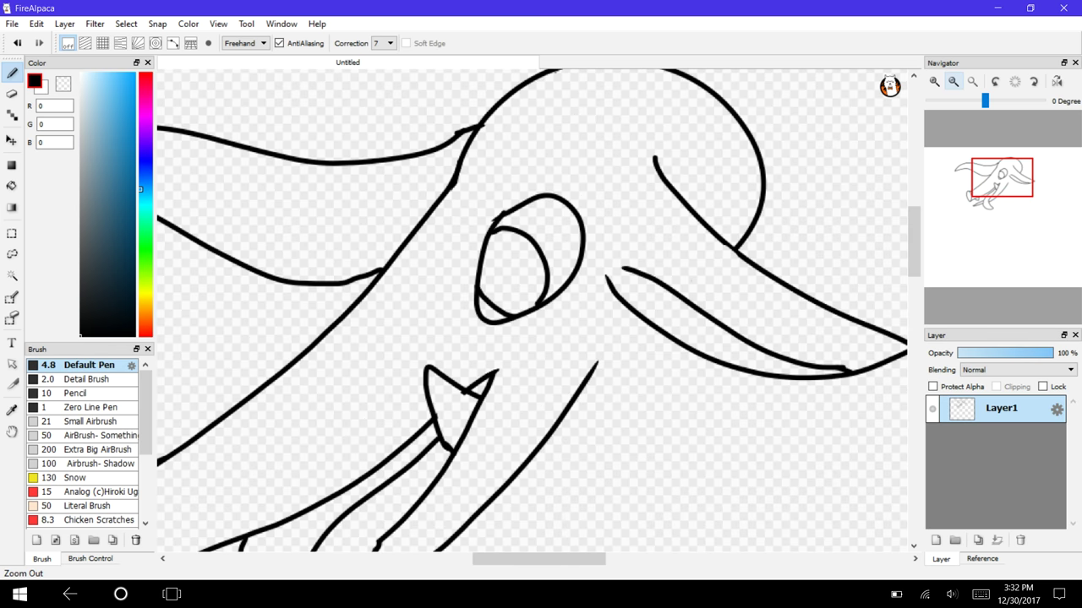
mouse_move(1002, 179)
mouse_down()
mouse_move(1012, 178)
mouse_move(972, 196)
mouse_up()
click(933, 82)
click(933, 81)
key(e)
mouse_move(497, 132)
mouse_down()
mouse_move(483, 153)
mouse_move(435, 172)
mouse_up()
key(b)
mouse_move(353, 214)
mouse_down()
mouse_move(386, 386)
mouse_move(367, 338)
mouse_move(359, 224)
mouse_move(378, 355)
mouse_up()
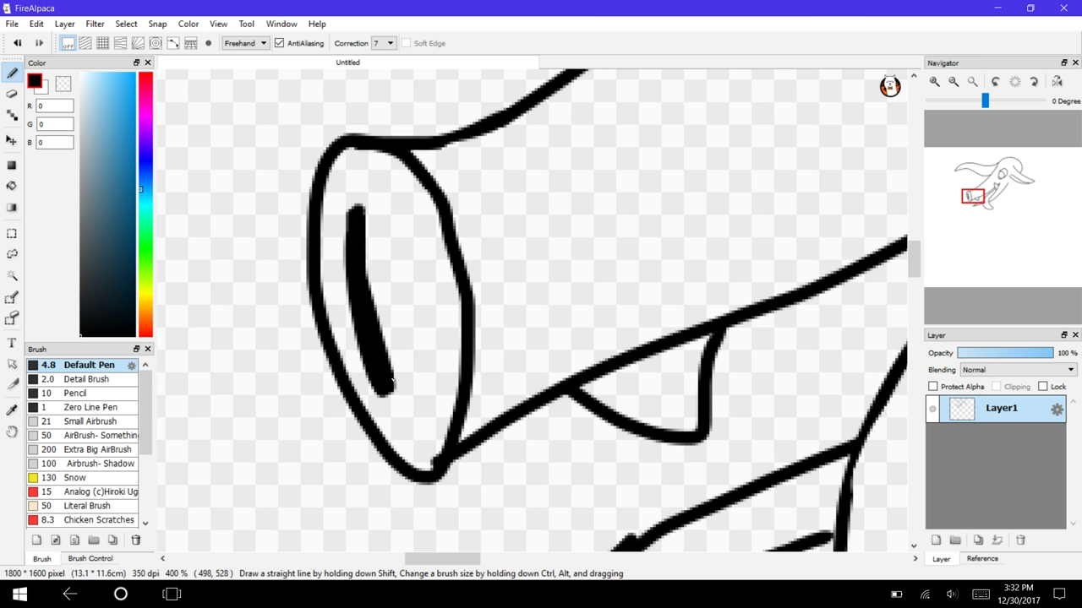
Draw a nearly vertical neck line down from the underside of the near ear with the pen.
click(953, 81)
click(953, 81)
mouse_move(980, 192)
mouse_down()
mouse_move(1019, 186)
mouse_move(1008, 191)
mouse_up()
key(e)
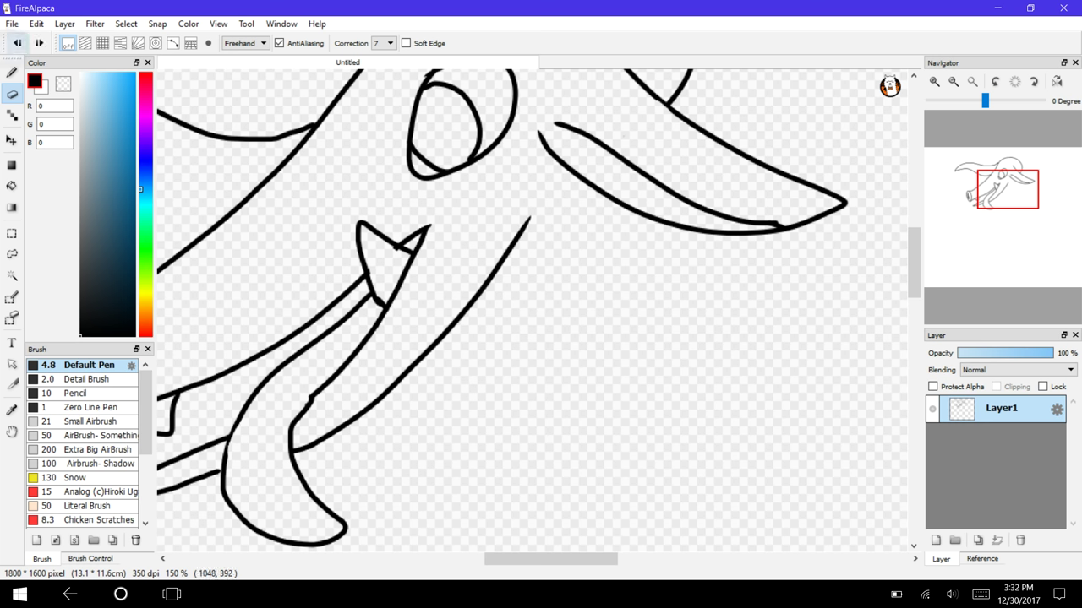
key(b)
drag(607, 205, 589, 357)
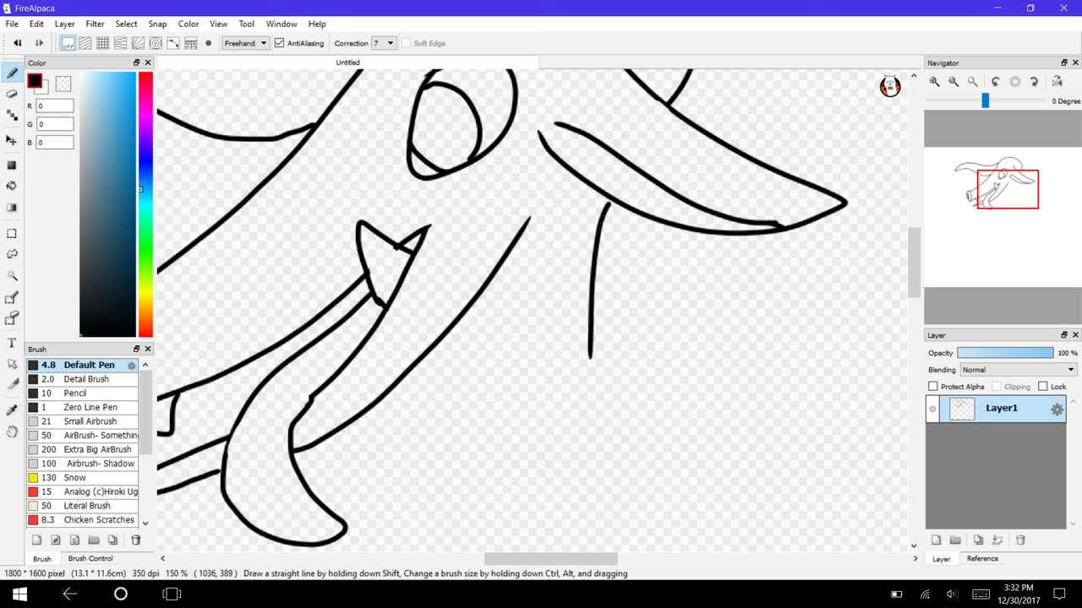
Open the reference image Moblin and Lizalfados Art from the Saved Pictures folder.
click(12, 24)
click(37, 78)
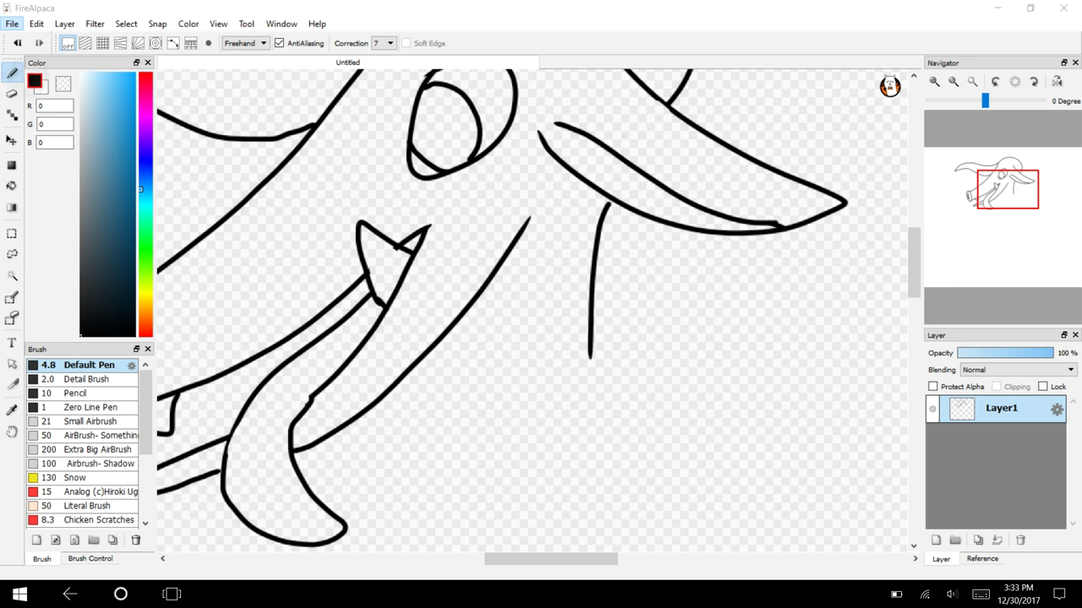
click(68, 198)
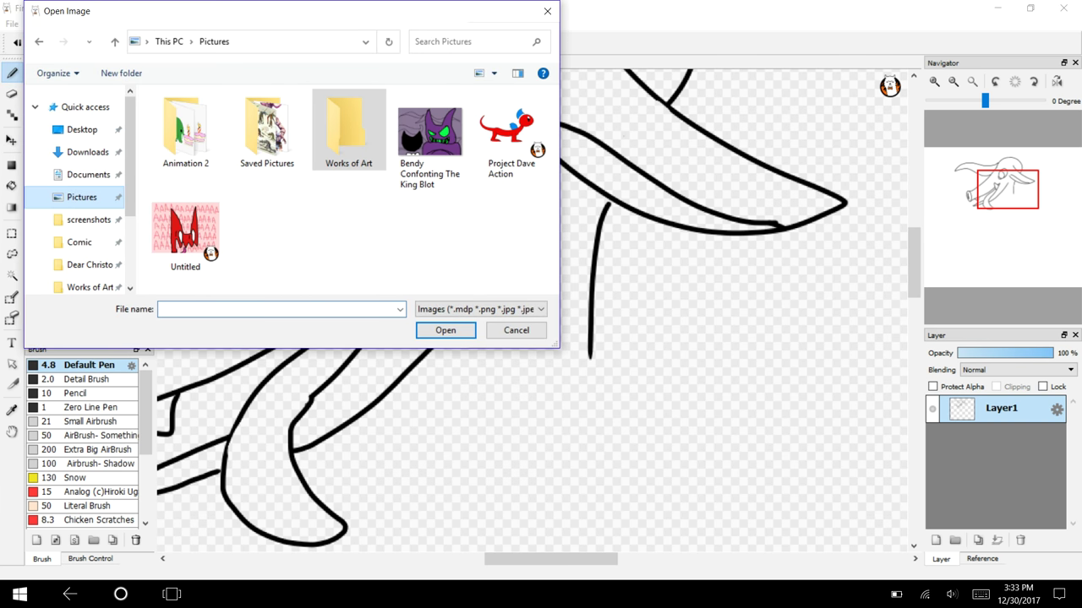
double_click(265, 131)
scroll(351, 191, down, 10)
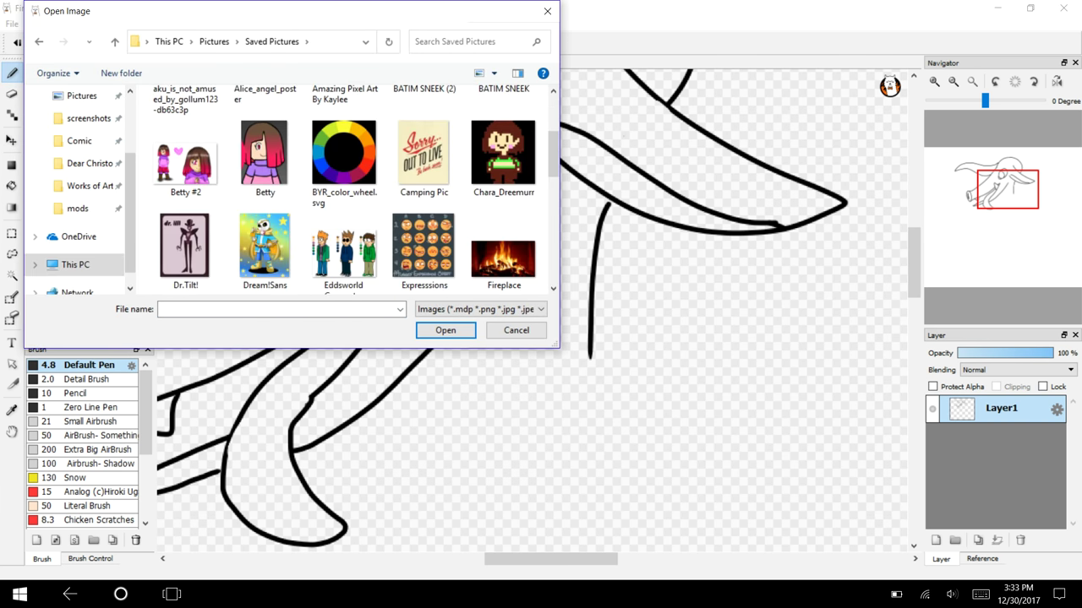
click(344, 165)
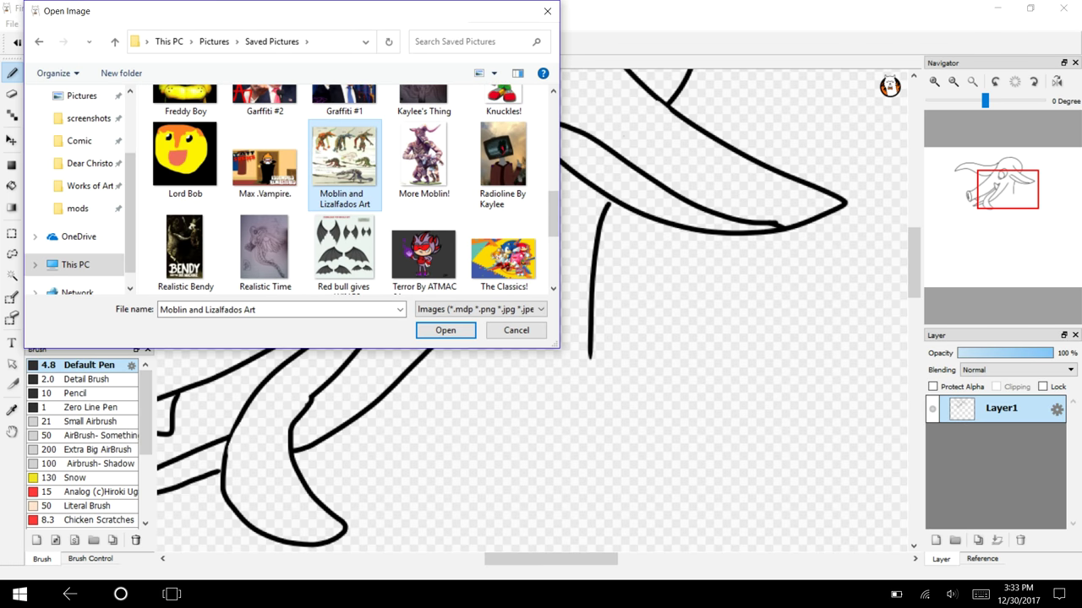
click(436, 332)
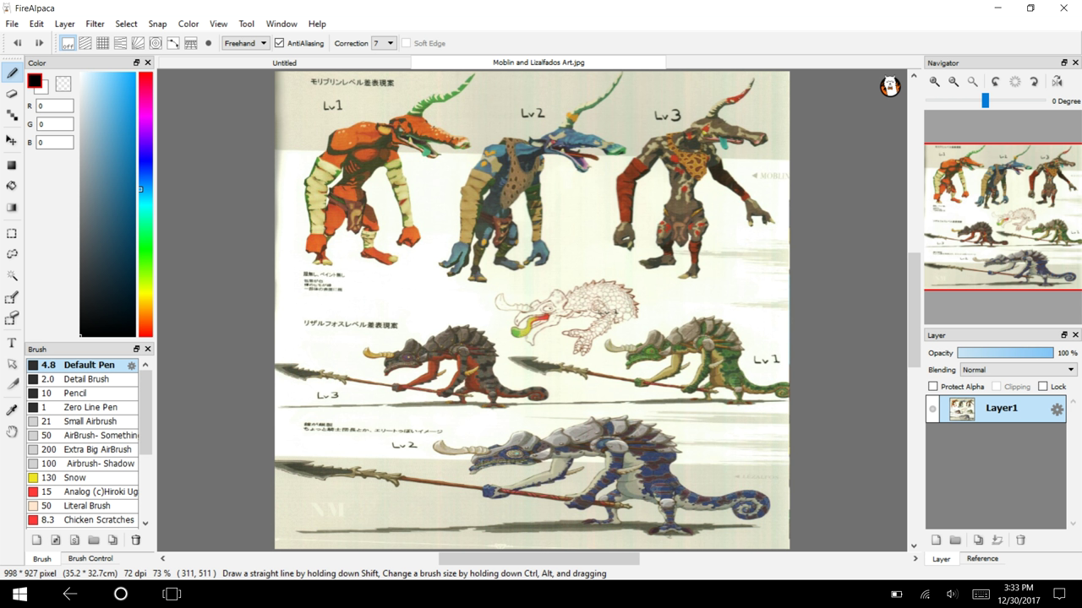
Compare the drawing with the reference image, and undo the nearly vertical neck line below the near ear.
click(246, 62)
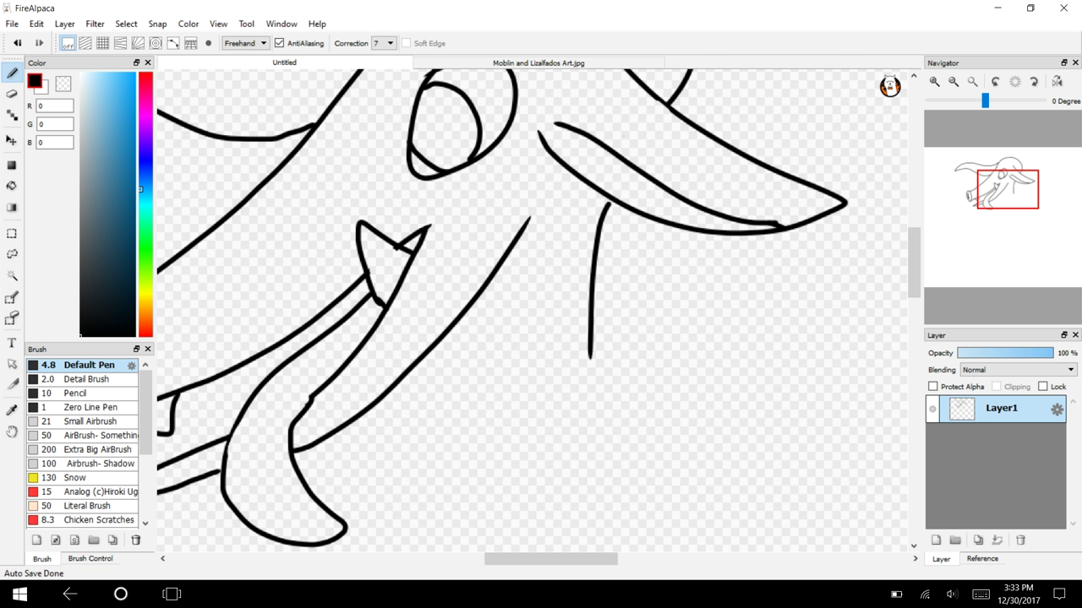
click(539, 63)
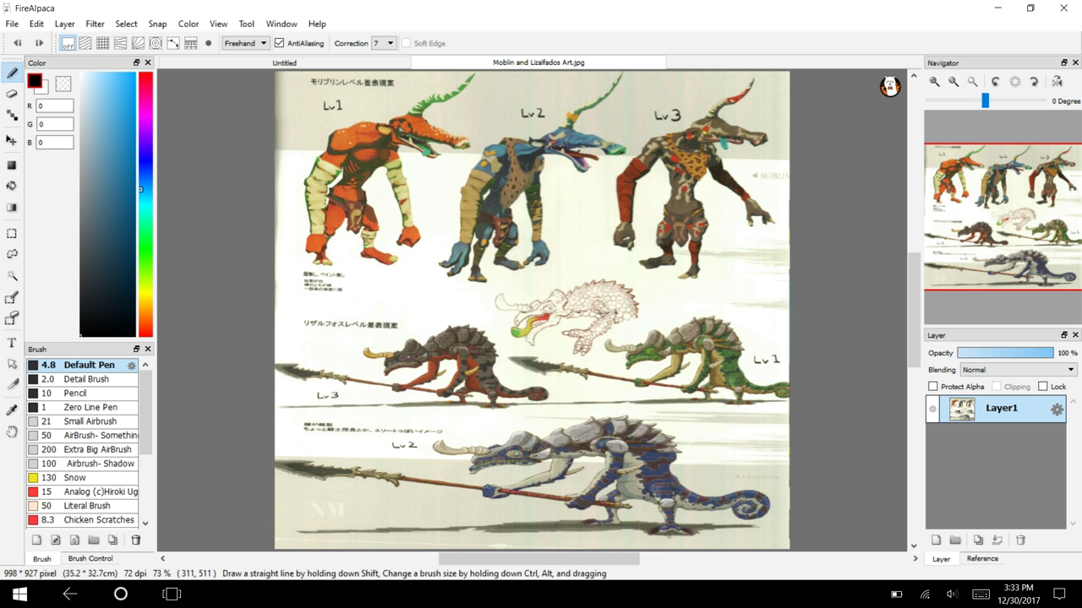
key(ctrl+Tab)
click(16, 42)
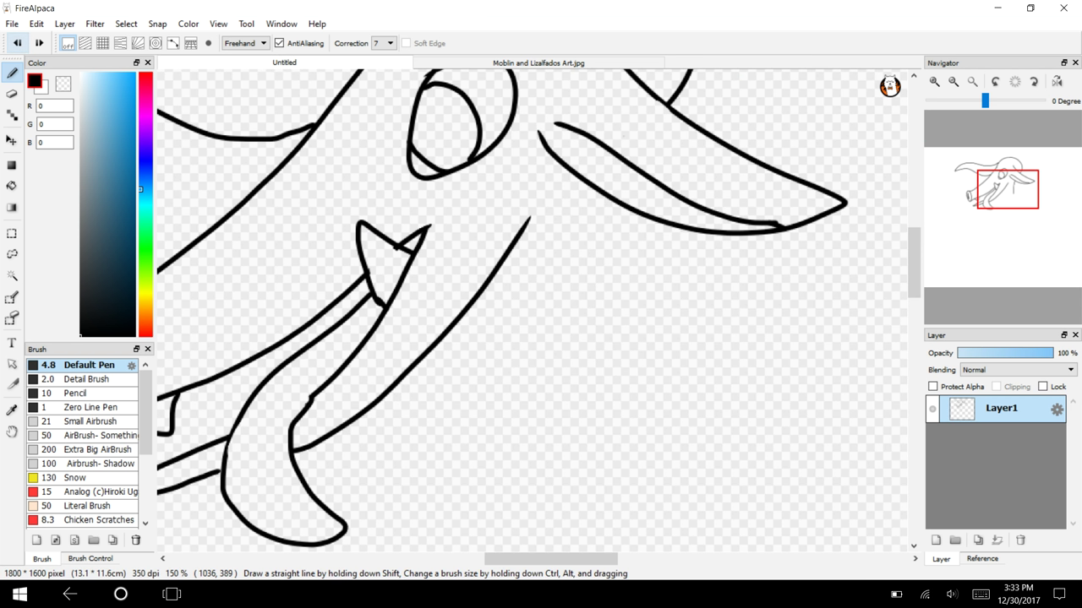
Draw a short neck line from the back of the head down to the near ear's upper edge.
drag(1007, 189, 1021, 180)
drag(536, 163, 581, 248)
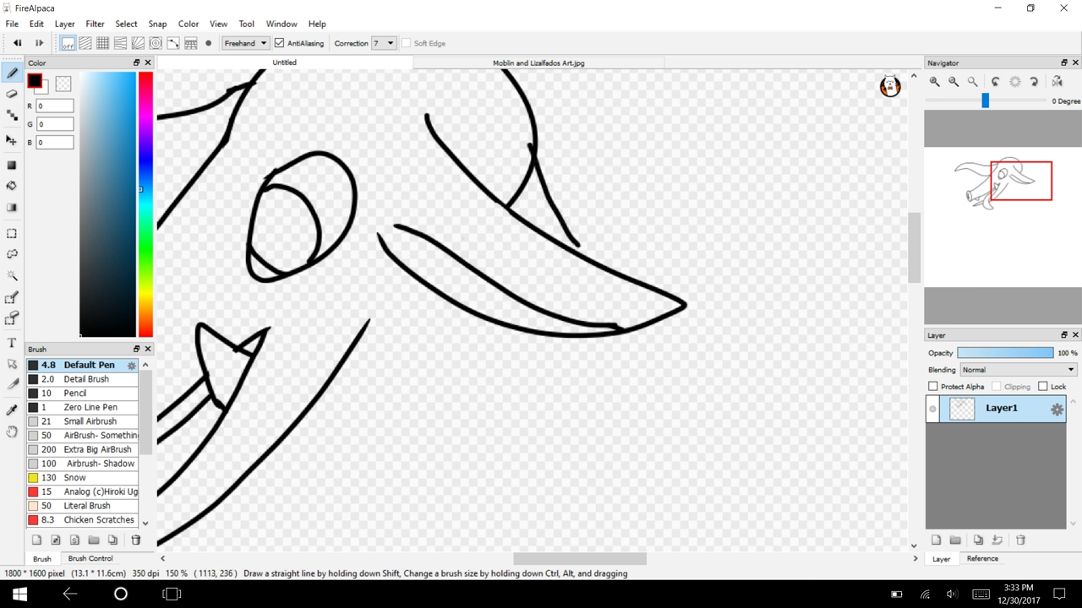
click(17, 43)
drag(530, 173, 538, 223)
Draw a curved throat line down from the jaw's end and a long arched back line starting behind the near ear.
drag(362, 328, 462, 415)
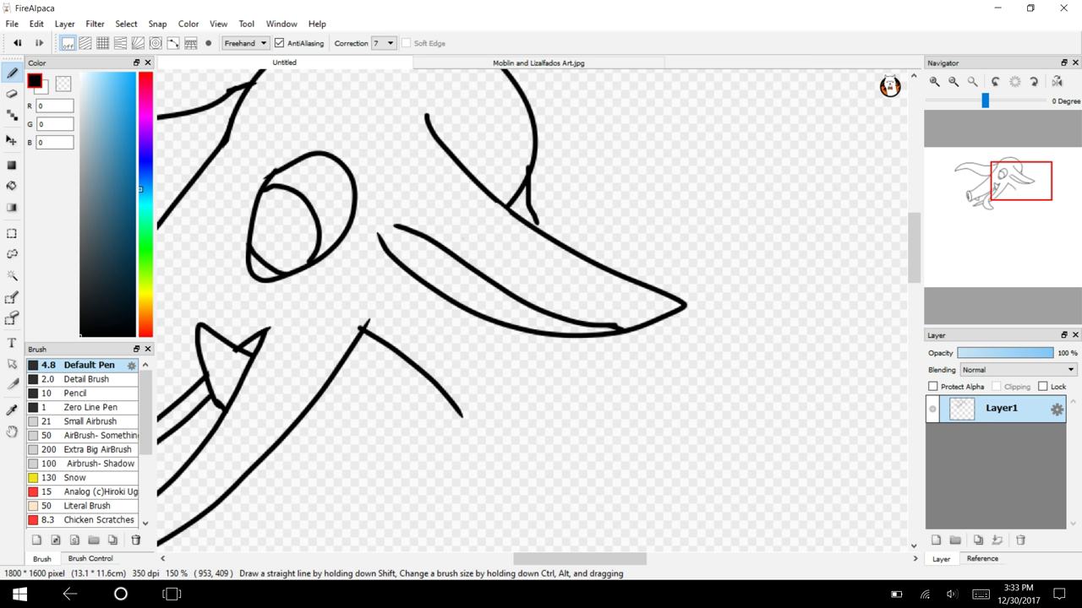
mouse_move(326, 353)
mouse_down()
mouse_move(471, 174)
mouse_move(697, 216)
mouse_move(283, 284)
mouse_up()
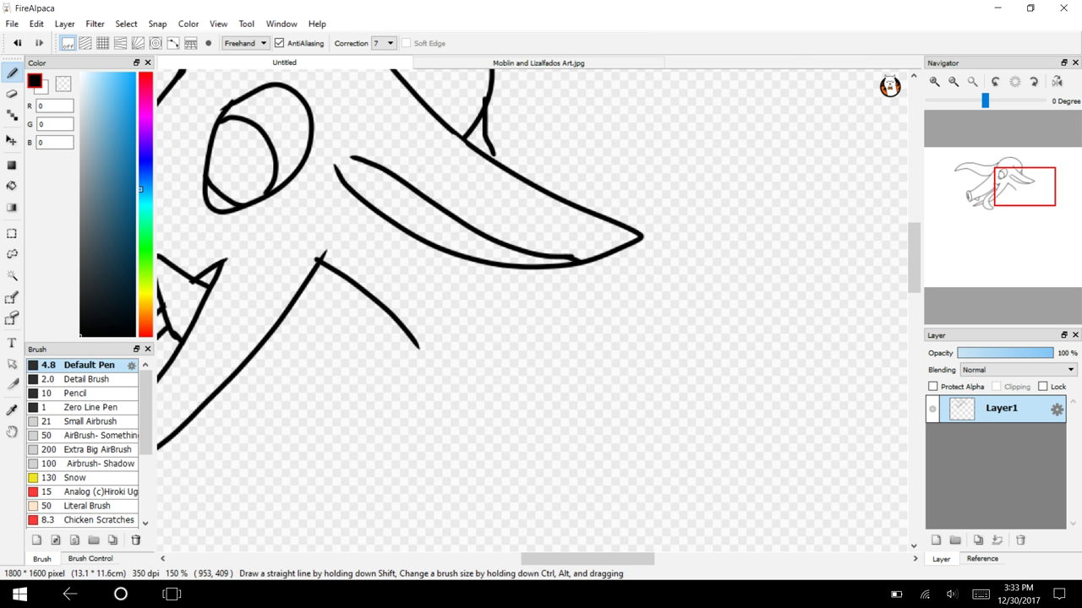
mouse_move(544, 191)
mouse_down()
mouse_move(680, 185)
mouse_move(821, 347)
mouse_move(808, 530)
mouse_up()
Draw the upper arm's inner line below the shoulder, and continue the outer curve down to the elbow.
mouse_move(1008, 191)
mouse_down()
mouse_move(1007, 203)
mouse_move(1024, 195)
mouse_up()
click(953, 81)
click(953, 82)
drag(589, 226, 561, 420)
click(16, 42)
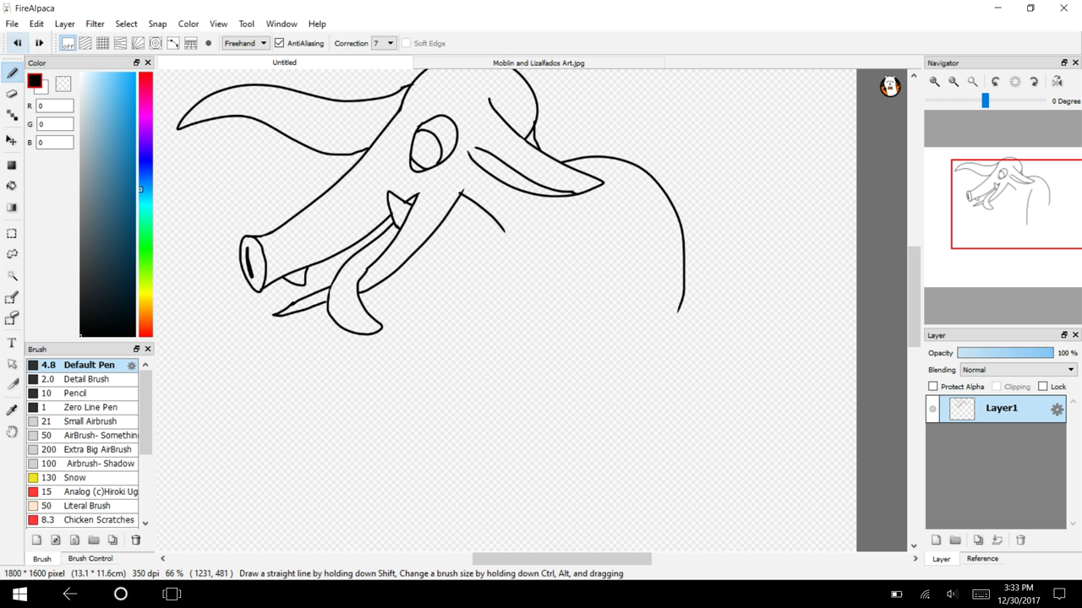
drag(576, 223, 566, 434)
mouse_move(678, 241)
mouse_down()
mouse_move(684, 273)
mouse_move(626, 430)
mouse_move(610, 442)
mouse_up()
Draw the forearm as two long, nearly horizontal lines reaching forward from the elbow.
drag(977, 210, 1011, 222)
double_click(934, 81)
mouse_move(727, 361)
mouse_down()
mouse_move(447, 293)
mouse_move(306, 302)
mouse_up()
mouse_move(814, 367)
mouse_down()
mouse_move(589, 478)
mouse_move(245, 429)
mouse_up()
Try to close the forearm's open end with hand outline strokes.
mouse_move(986, 241)
mouse_down()
mouse_move(958, 236)
mouse_move(977, 208)
mouse_move(1000, 229)
mouse_up()
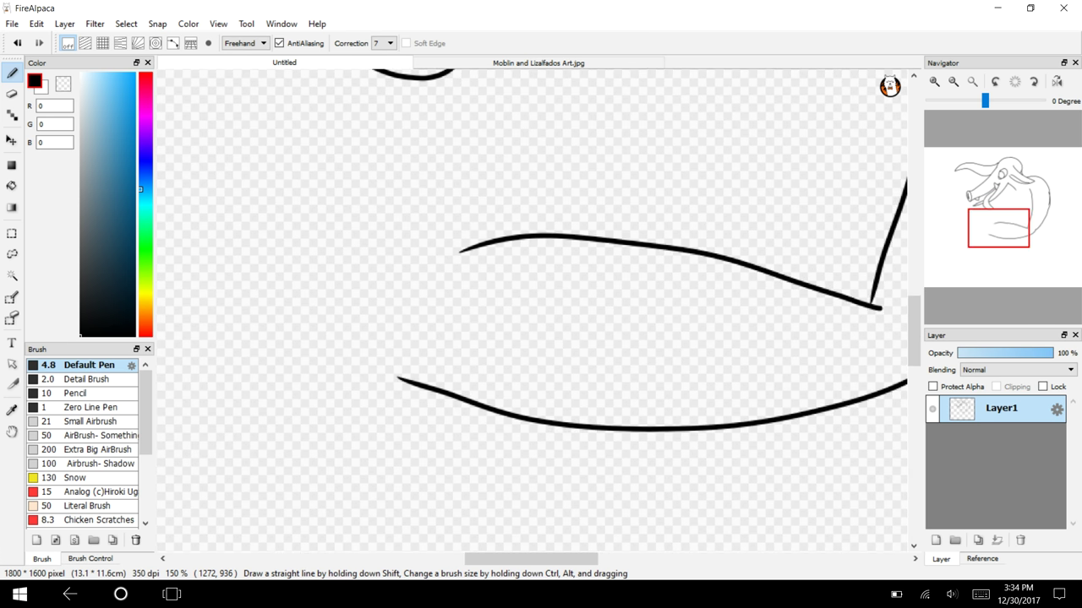
mouse_move(465, 256)
mouse_down()
mouse_move(388, 166)
mouse_move(324, 156)
mouse_move(394, 249)
mouse_move(288, 212)
mouse_move(220, 245)
mouse_move(341, 280)
mouse_up()
mouse_move(399, 378)
mouse_down()
mouse_move(269, 315)
mouse_move(346, 281)
mouse_up()
click(17, 42)
click(17, 42)
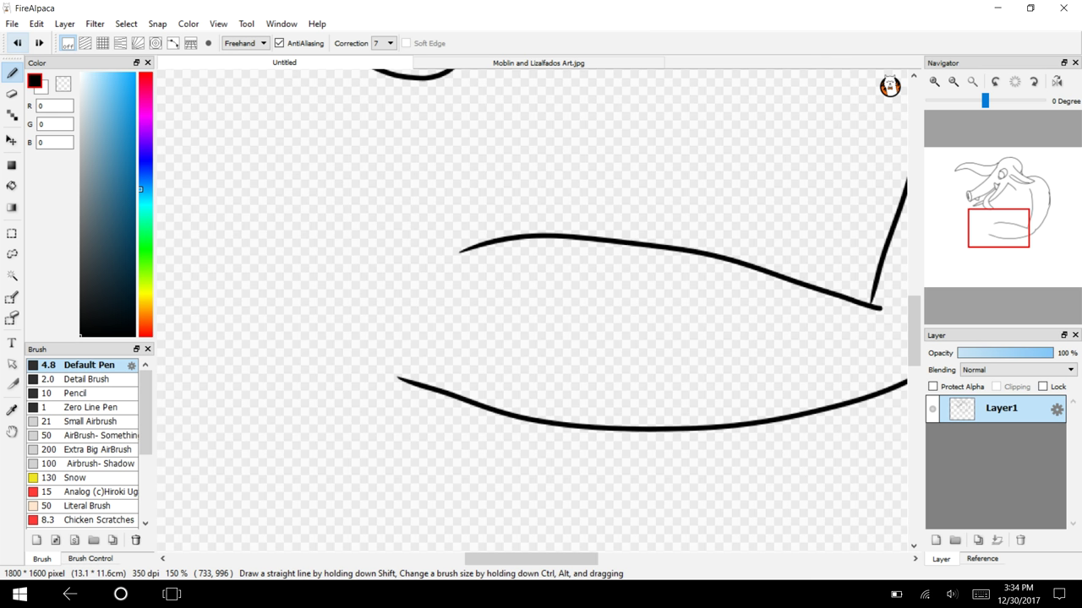
Check the arms in the reference image, and undo both forearm lines.
click(538, 63)
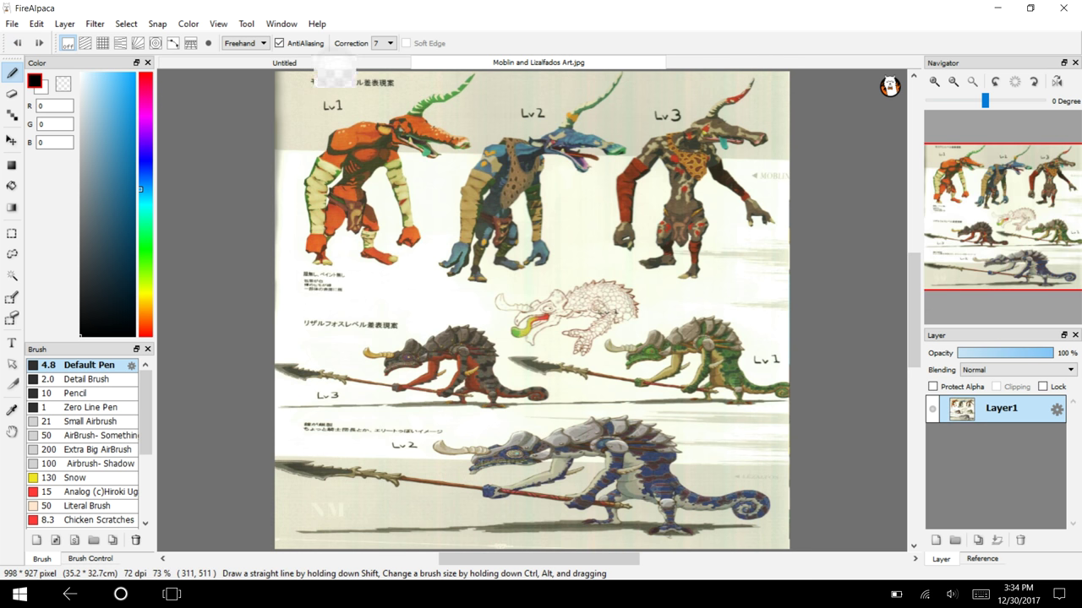
click(321, 62)
drag(1008, 226, 1017, 226)
click(17, 43)
click(17, 42)
Draw two forearm lines sloping down and forward from the elbow toward the wrist.
mouse_move(768, 288)
mouse_down()
mouse_move(709, 324)
mouse_move(521, 387)
mouse_move(391, 452)
mouse_up()
mouse_move(867, 296)
mouse_down()
mouse_move(769, 414)
mouse_move(422, 517)
mouse_up()
drag(1008, 231, 987, 242)
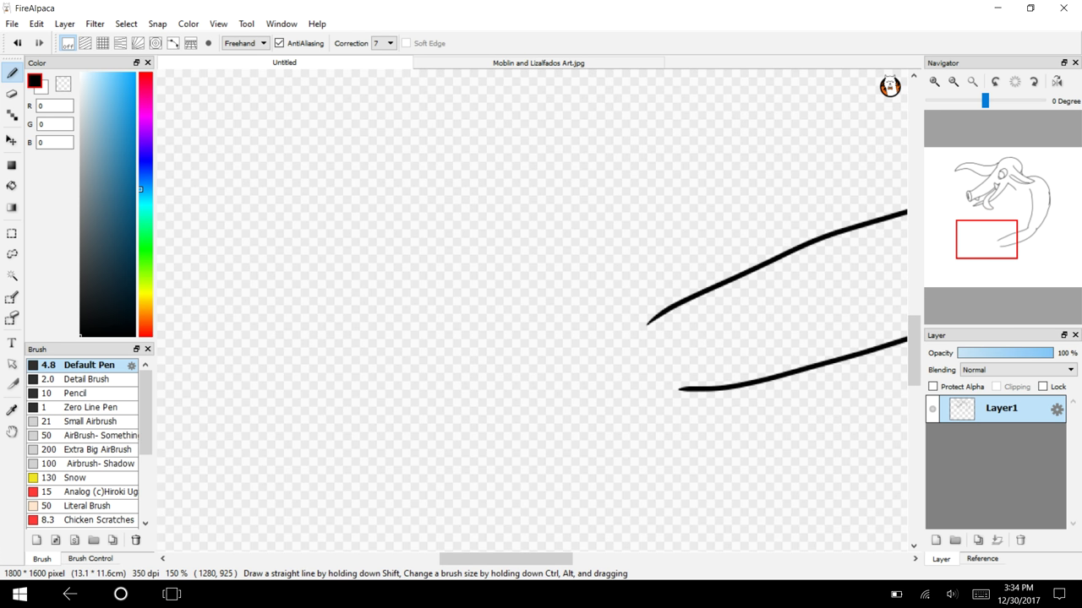
Outline two rounded fingers and a pointed lower finger at the forearm's open end.
mouse_move(652, 320)
mouse_down()
mouse_move(555, 332)
mouse_move(547, 375)
mouse_move(640, 367)
mouse_up()
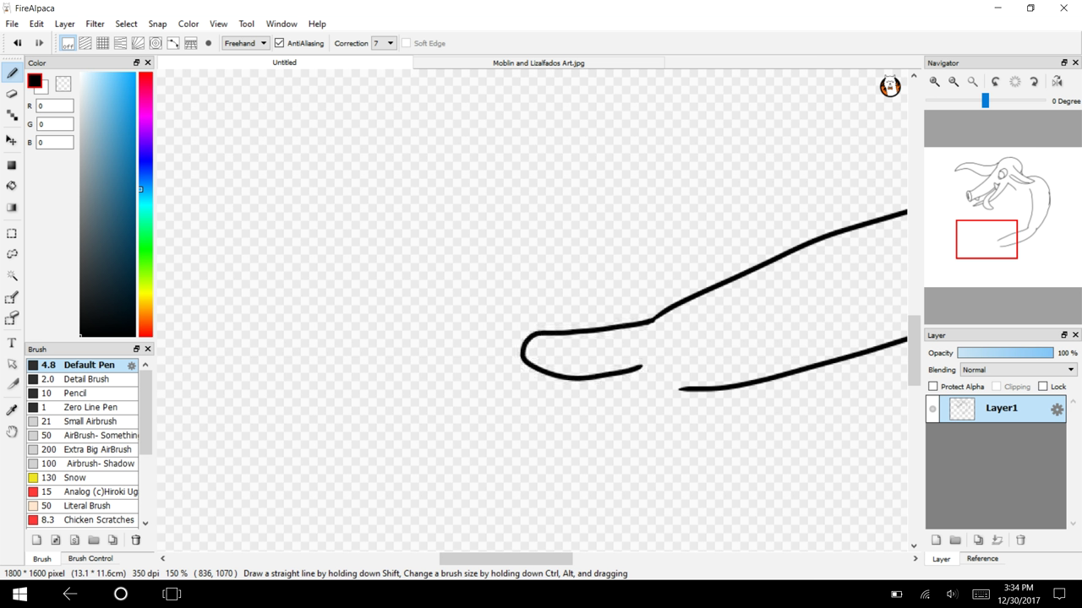
mouse_move(666, 306)
mouse_down()
mouse_move(579, 300)
mouse_move(552, 331)
mouse_up()
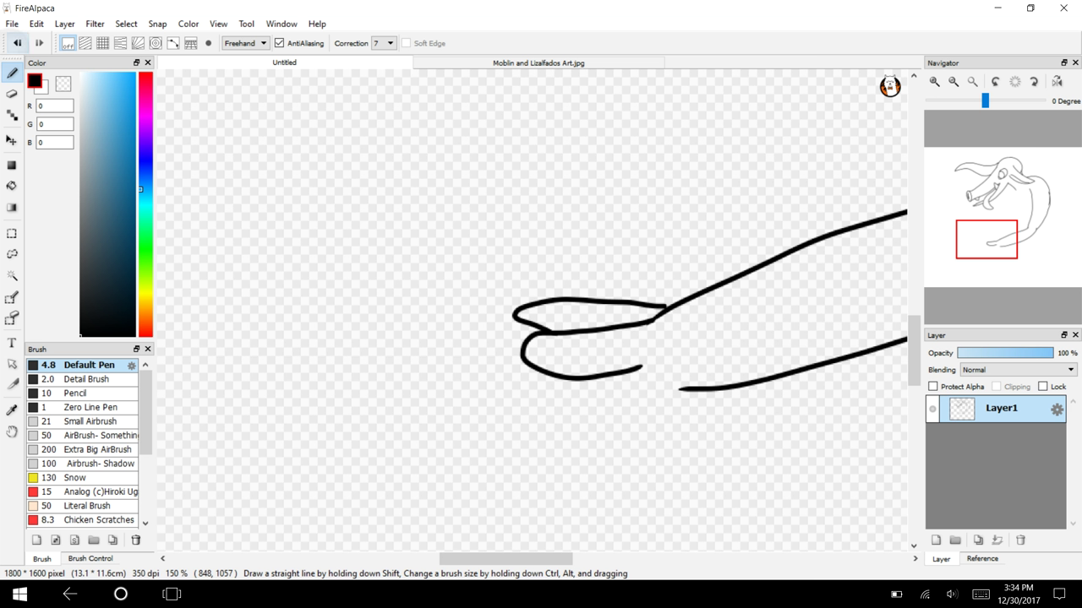
key(ctrl+z)
mouse_move(666, 306)
mouse_down()
mouse_move(592, 295)
mouse_move(541, 332)
mouse_up()
mouse_move(681, 388)
mouse_down()
mouse_move(659, 412)
mouse_move(551, 427)
mouse_move(609, 375)
mouse_up()
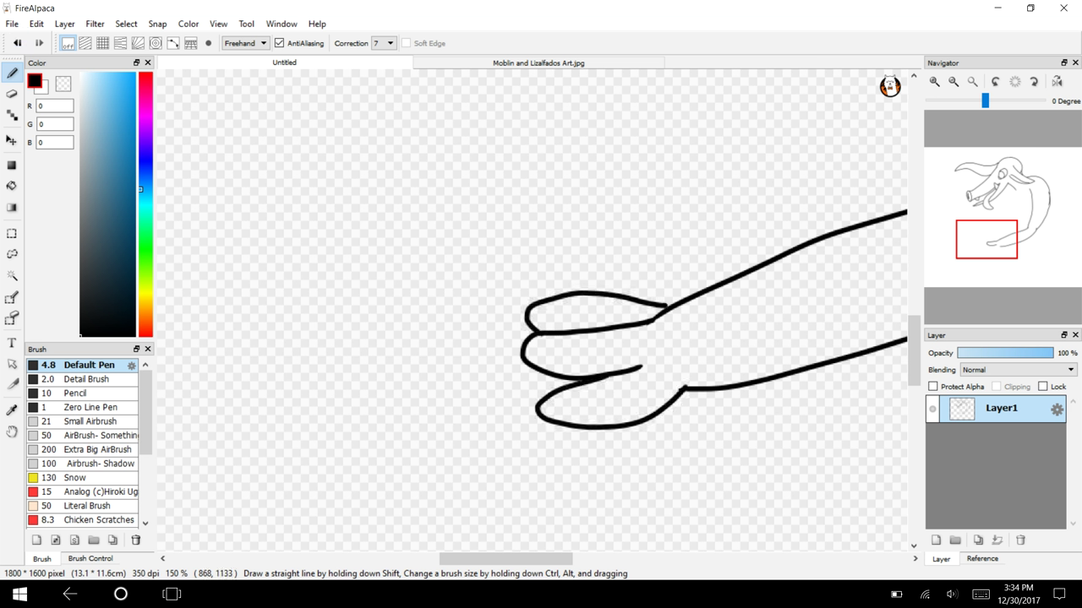
key(ctrl+z)
mouse_move(682, 387)
mouse_down()
mouse_move(643, 408)
mouse_move(570, 414)
mouse_move(604, 376)
mouse_up()
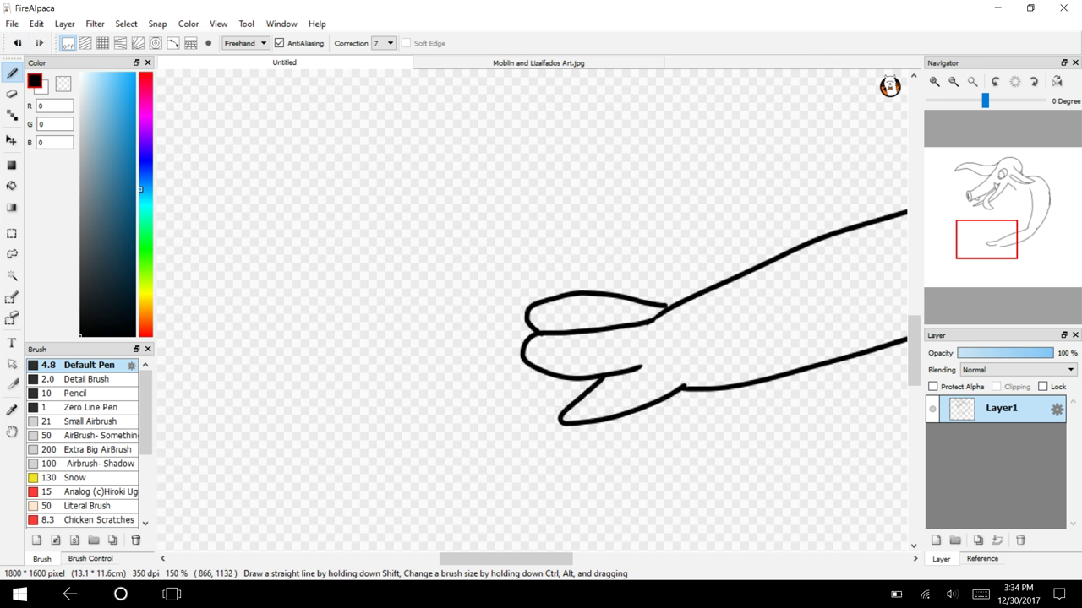
Try to erase the line between the upper finger and the wrist, and undo all the finger strokes.
key(e)
drag(651, 318, 669, 308)
mouse_move(1004, 218)
mouse_down()
mouse_move(992, 219)
mouse_move(994, 247)
mouse_move(1002, 218)
mouse_move(992, 242)
mouse_up()
click(16, 43)
click(17, 43)
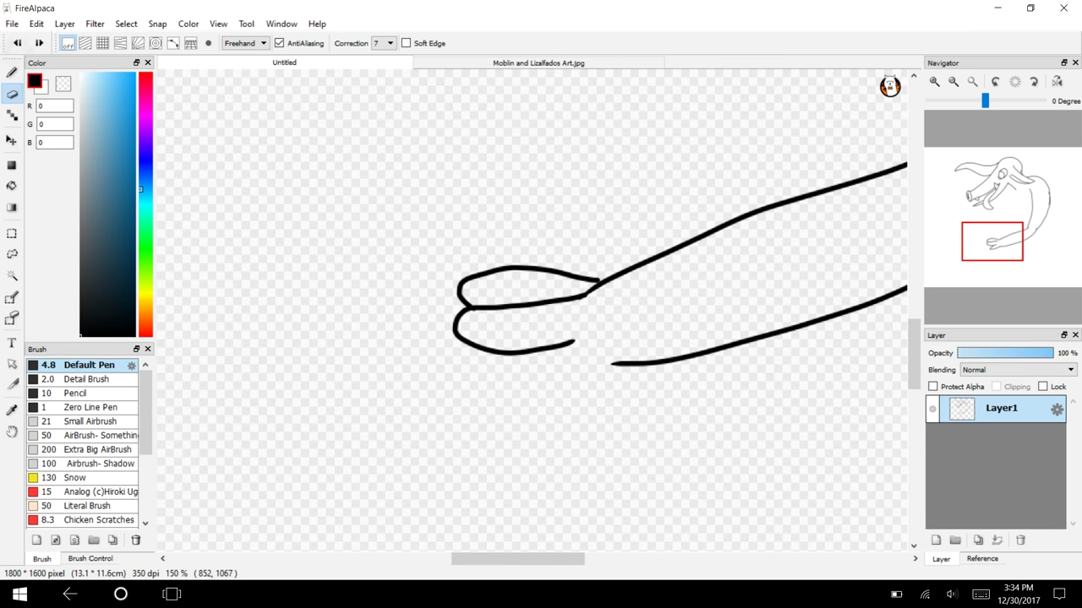
key(ctrl+z)
key(ctrl+z)
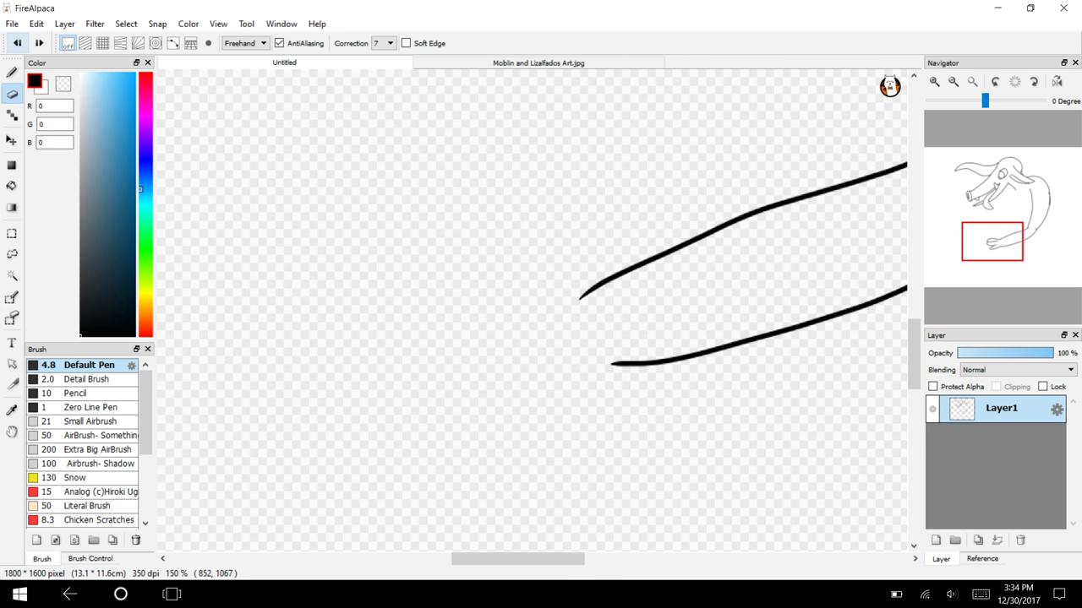
Draw a hand with three long fingers joining both forearm lines at the wrist.
drag(583, 295, 599, 285)
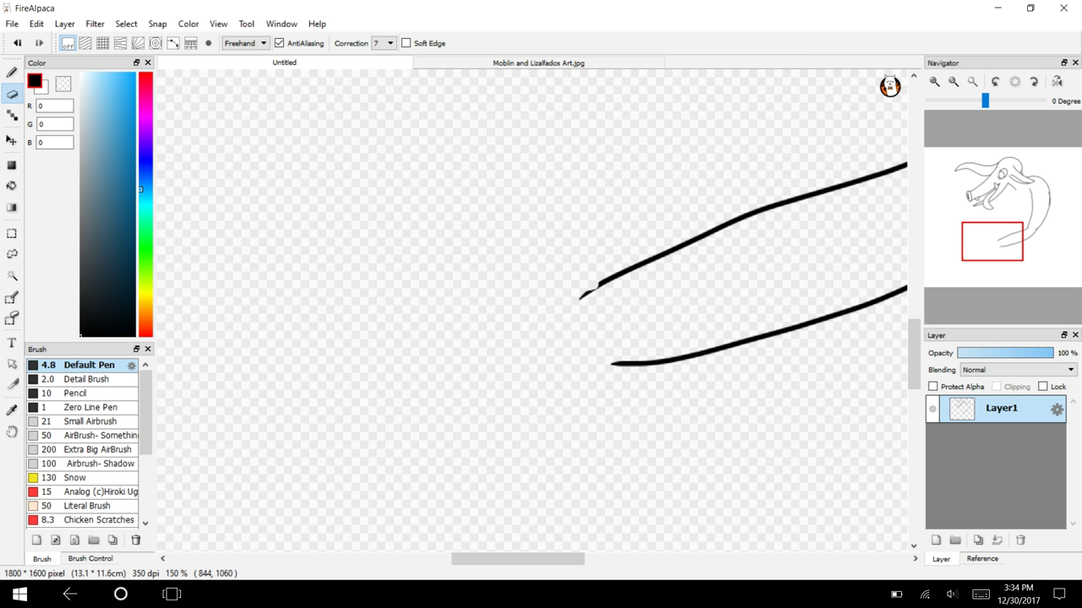
key(b)
key(ctrl+z)
mouse_move(596, 285)
mouse_down()
mouse_move(481, 252)
mouse_move(372, 271)
mouse_move(515, 306)
mouse_move(437, 312)
mouse_move(348, 343)
mouse_move(509, 348)
mouse_up()
mouse_move(614, 363)
mouse_down()
mouse_move(463, 412)
mouse_move(512, 349)
mouse_up()
Check the torso in the reference image, and try chest lines running down from the end of the throat line.
mouse_move(1006, 222)
mouse_down()
mouse_move(997, 218)
mouse_move(1021, 189)
mouse_move(1014, 174)
mouse_move(986, 185)
mouse_move(983, 210)
mouse_move(1008, 211)
mouse_move(1019, 196)
mouse_up()
click(519, 62)
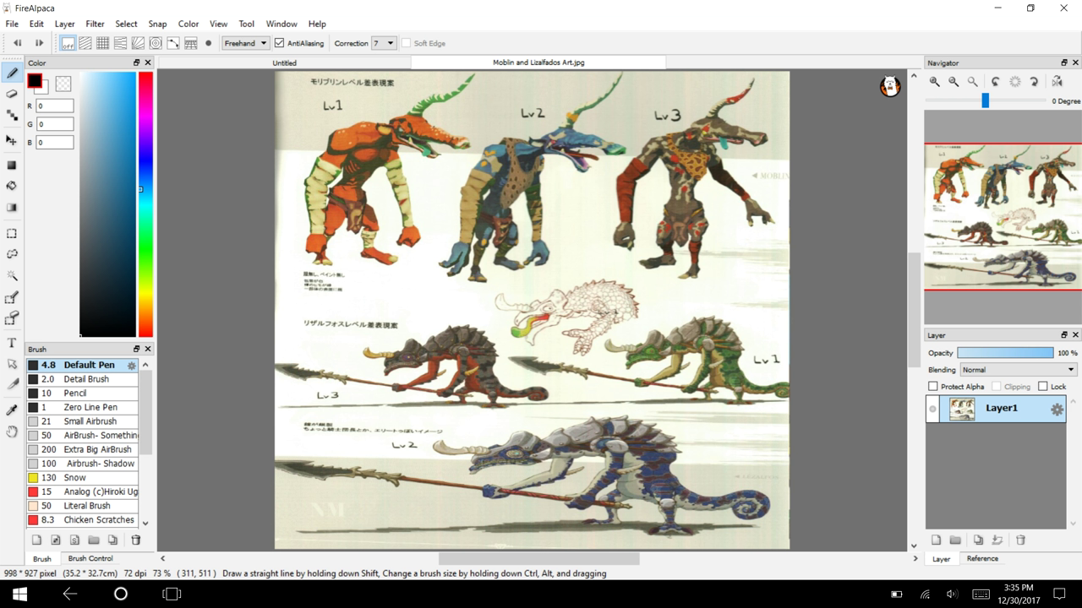
click(355, 63)
drag(1001, 220, 1017, 193)
drag(561, 182, 519, 574)
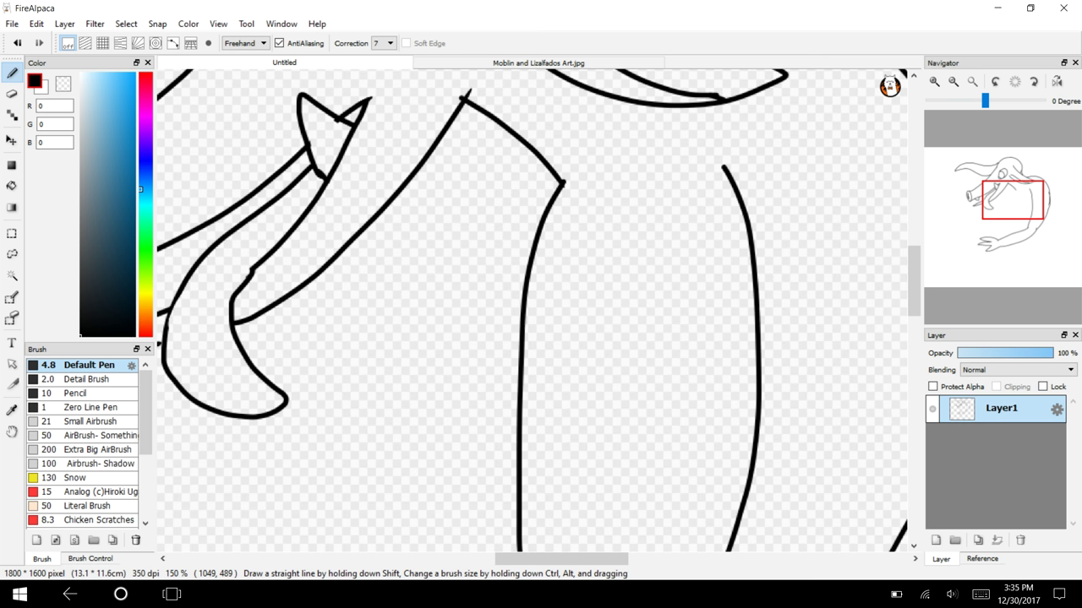
click(17, 42)
mouse_move(572, 176)
mouse_down()
mouse_move(572, 402)
mouse_move(630, 555)
mouse_up()
click(17, 43)
Draw a curved chest and belly line from the end of the throat line down to the forearm's upper edge.
mouse_move(570, 177)
mouse_down()
mouse_move(552, 351)
mouse_move(621, 581)
mouse_move(610, 553)
mouse_up()
drag(914, 282, 914, 350)
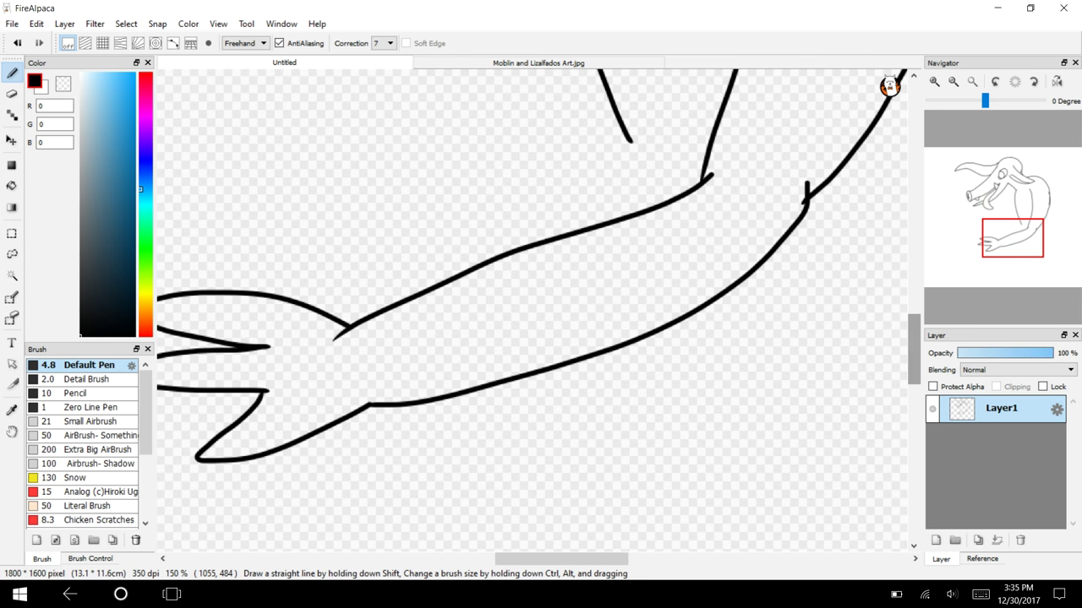
drag(627, 137, 642, 201)
Draw the rear hip line down from the elbow and the front thigh line down from the forearm's underside, using the reference image.
mouse_move(1011, 237)
mouse_down()
mouse_move(1007, 254)
mouse_move(1024, 135)
mouse_move(1036, 205)
mouse_move(1021, 245)
mouse_up()
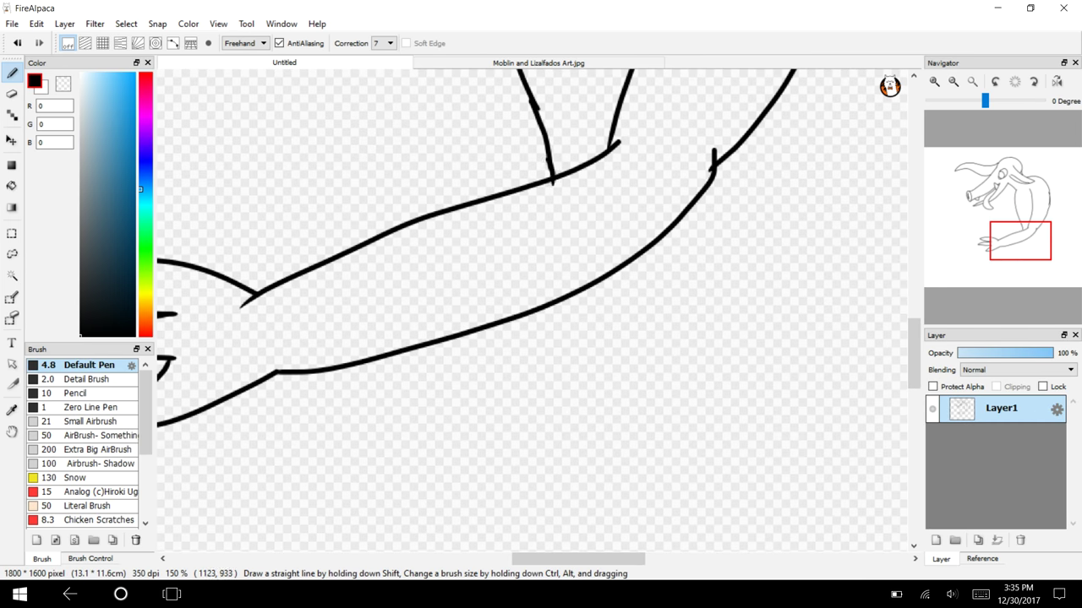
click(541, 63)
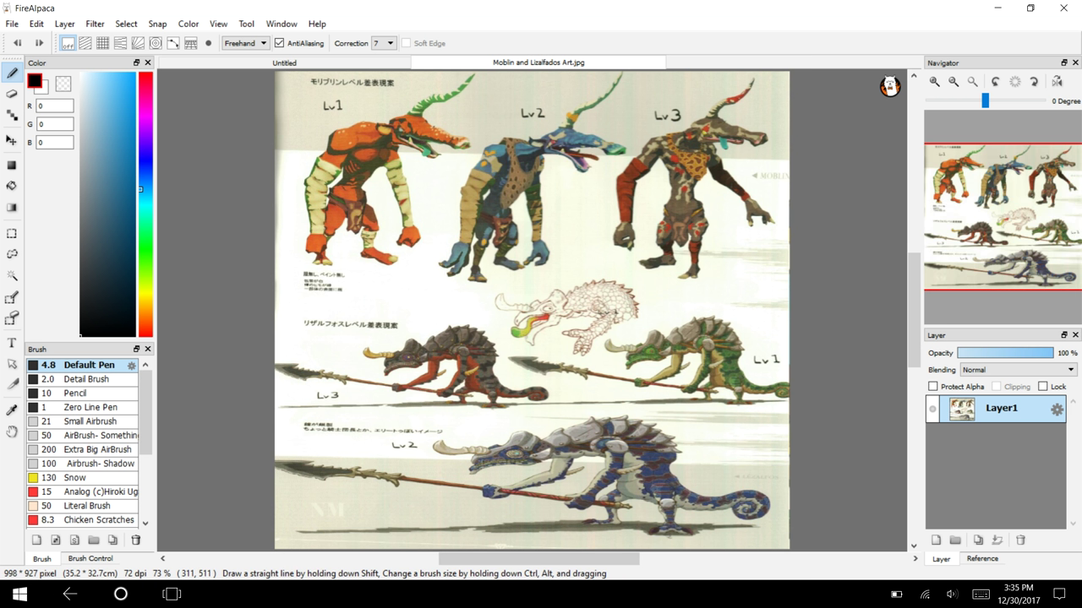
click(284, 63)
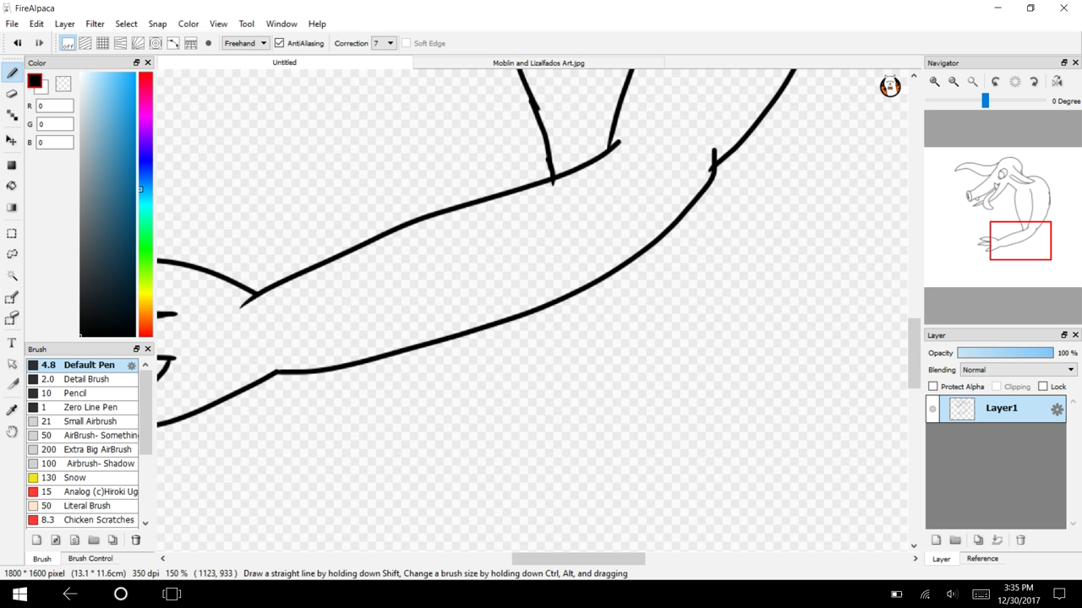
mouse_move(720, 162)
mouse_down()
mouse_move(719, 222)
mouse_move(764, 301)
mouse_up()
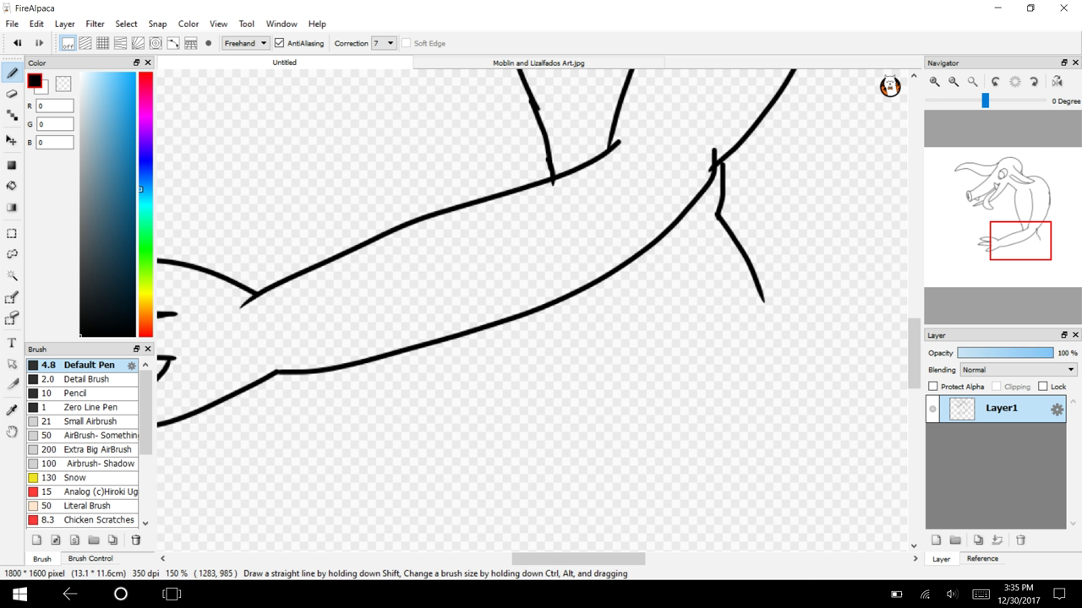
mouse_move(556, 302)
mouse_down()
mouse_move(564, 487)
mouse_move(587, 551)
mouse_up()
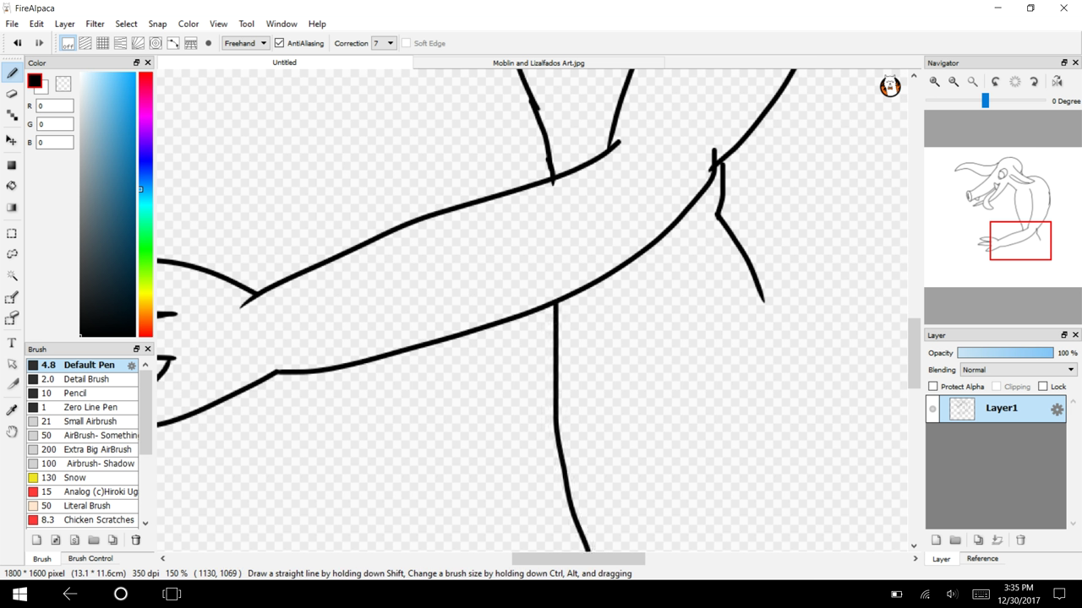
Check the legs in the reference image, and extend the back of the thigh down toward the knee.
mouse_move(1019, 240)
mouse_down()
mouse_move(1005, 244)
mouse_move(1025, 254)
mouse_up()
click(538, 63)
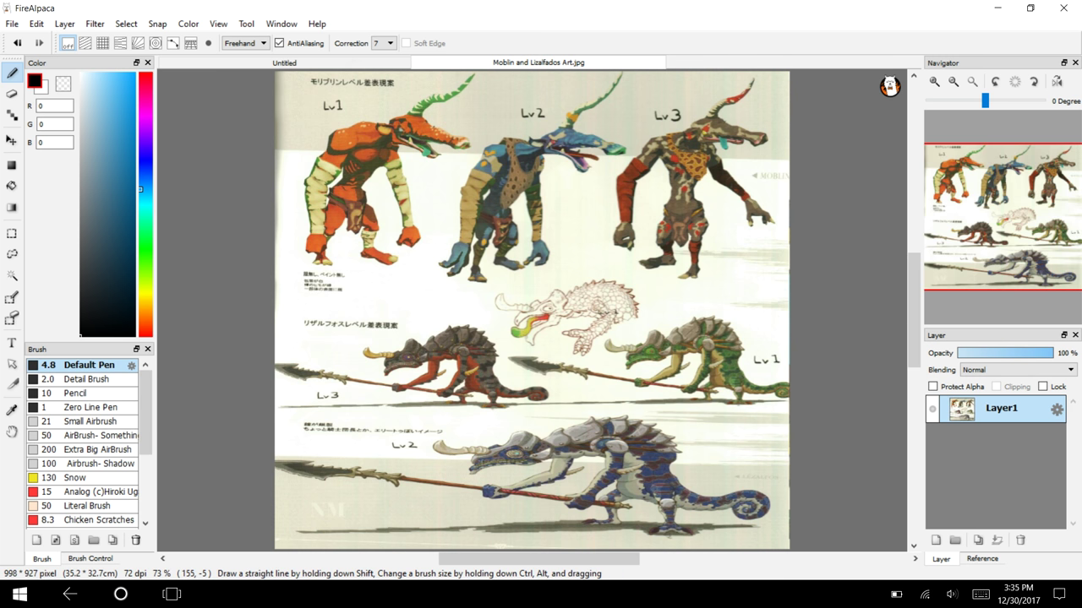
click(316, 62)
mouse_move(694, 141)
mouse_down()
mouse_move(700, 243)
mouse_move(686, 345)
mouse_up()
Draw the lower leg's front and back lines and a foot with two overlapping pointed toes.
mouse_move(1006, 258)
mouse_down()
mouse_move(995, 253)
mouse_move(1005, 270)
mouse_move(1025, 269)
mouse_up()
mouse_move(627, 222)
mouse_down()
mouse_move(604, 338)
mouse_move(610, 433)
mouse_up()
mouse_move(763, 182)
mouse_down()
mouse_move(777, 284)
mouse_move(767, 417)
mouse_up()
mouse_move(629, 428)
mouse_down()
mouse_move(474, 461)
mouse_move(495, 488)
mouse_move(614, 489)
mouse_move(446, 441)
mouse_move(422, 487)
mouse_move(490, 483)
mouse_up()
mouse_move(763, 412)
mouse_down()
mouse_move(740, 489)
mouse_move(596, 490)
mouse_up()
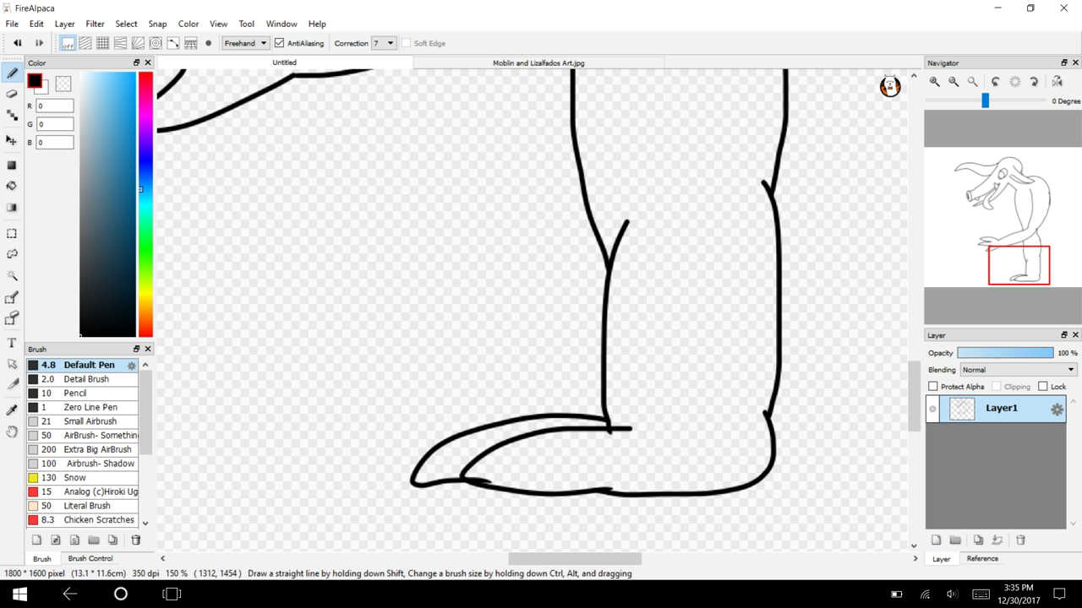
Check the outfit in the reference image, and draw a loincloth below the forearm with pointed front and back flaps.
mouse_move(1038, 254)
mouse_down()
mouse_move(987, 188)
mouse_move(1006, 245)
mouse_move(1024, 260)
mouse_move(1032, 245)
mouse_up()
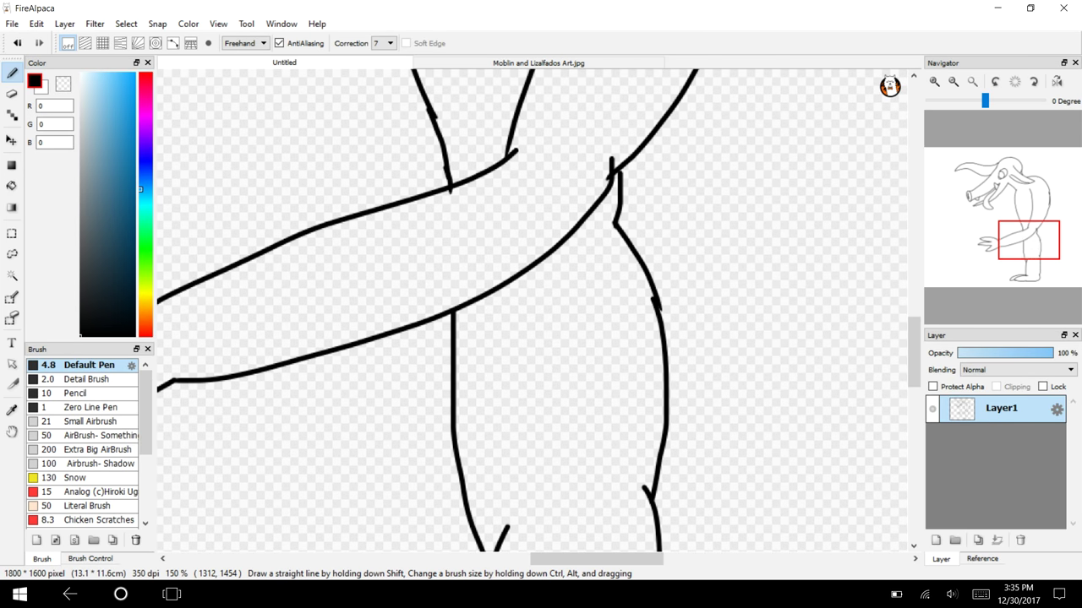
click(577, 63)
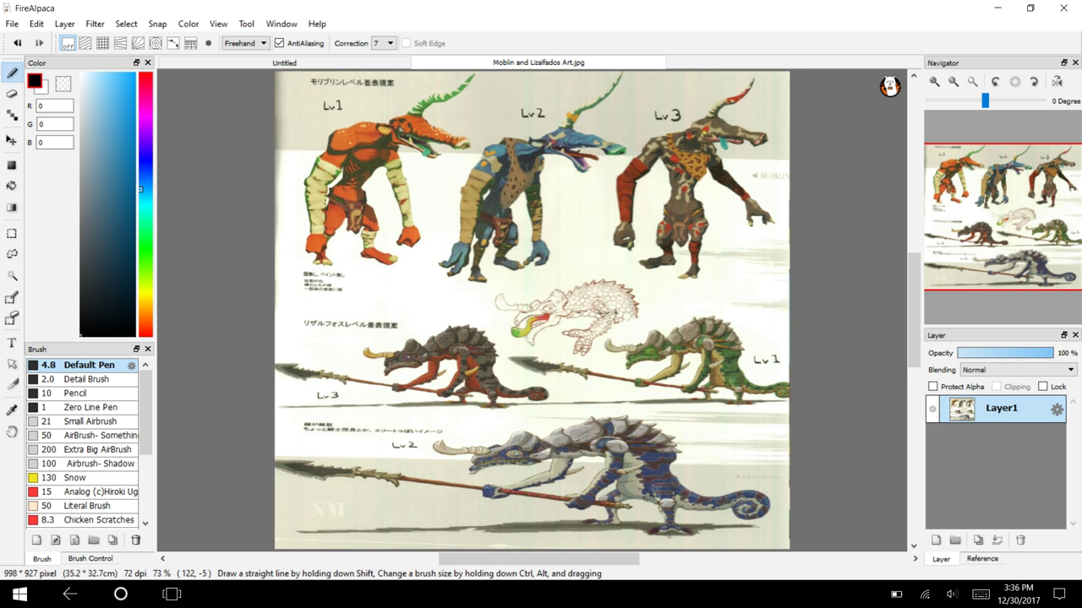
click(284, 62)
drag(596, 206, 615, 195)
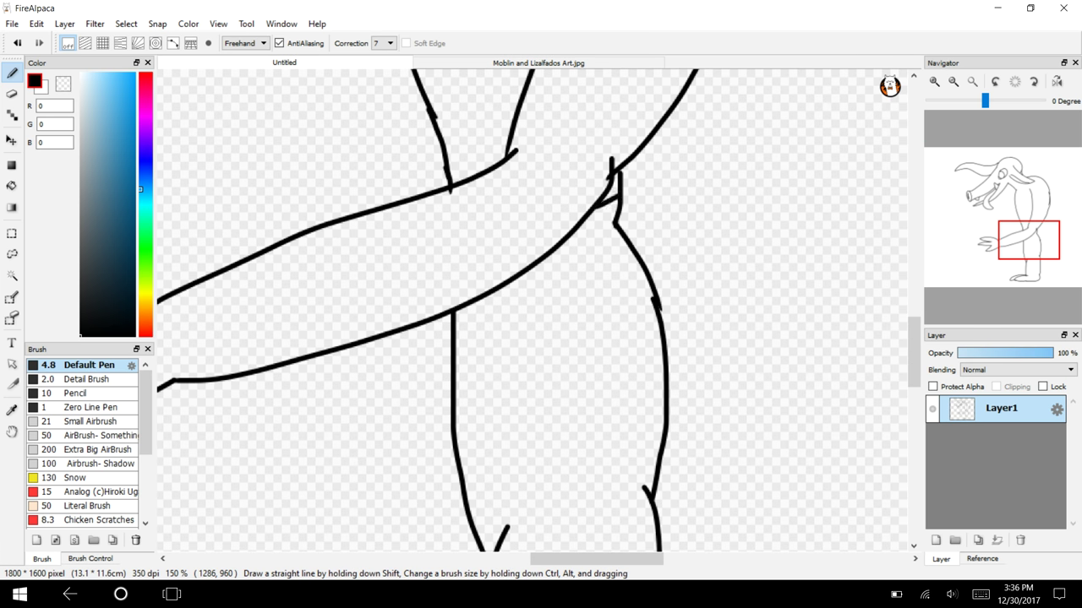
mouse_move(422, 325)
mouse_down()
mouse_move(427, 396)
mouse_move(490, 588)
mouse_move(520, 411)
mouse_move(555, 303)
mouse_move(690, 481)
mouse_move(706, 372)
mouse_move(625, 181)
mouse_move(605, 201)
mouse_up()
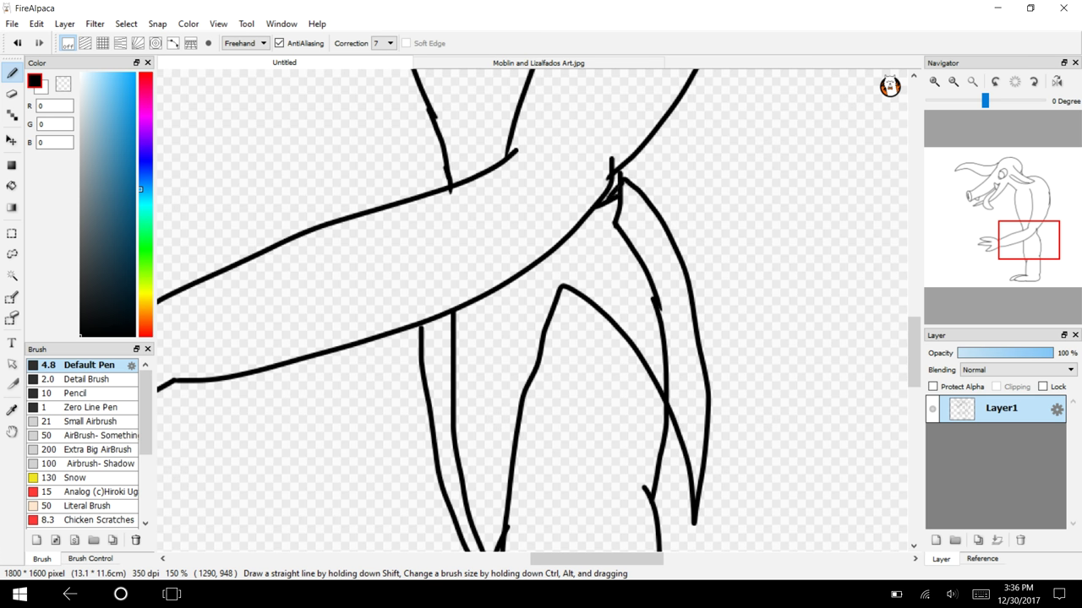
Try a fur garment on the torso with a wavy collar below the ear, a line ahead of the chest and a jagged inner edge.
mouse_move(1010, 253)
mouse_down()
mouse_move(1012, 179)
mouse_move(1015, 196)
mouse_up()
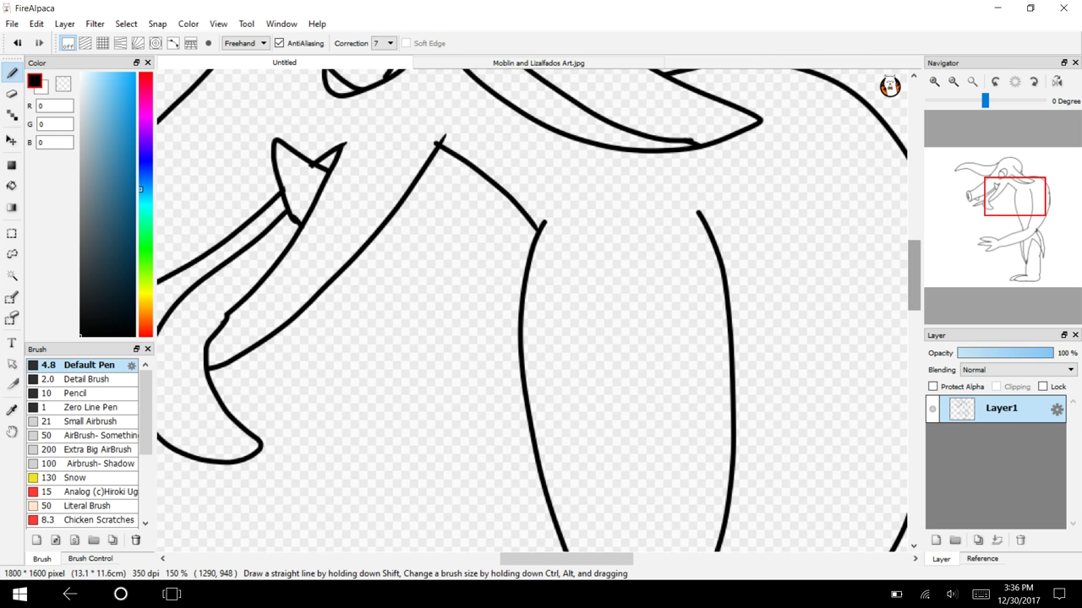
mouse_move(528, 225)
mouse_down()
mouse_move(583, 209)
mouse_move(625, 142)
mouse_up()
mouse_move(524, 215)
mouse_down()
mouse_move(507, 456)
mouse_move(532, 554)
mouse_up()
drag(913, 300, 913, 334)
mouse_move(550, 353)
mouse_down()
mouse_move(590, 396)
mouse_move(629, 355)
mouse_move(620, 108)
mouse_move(672, 80)
mouse_move(690, 17)
mouse_up()
drag(917, 296, 916, 273)
mouse_move(1040, 219)
mouse_down()
mouse_move(1027, 200)
mouse_move(1026, 226)
mouse_move(1025, 193)
mouse_up()
drag(576, 310, 593, 237)
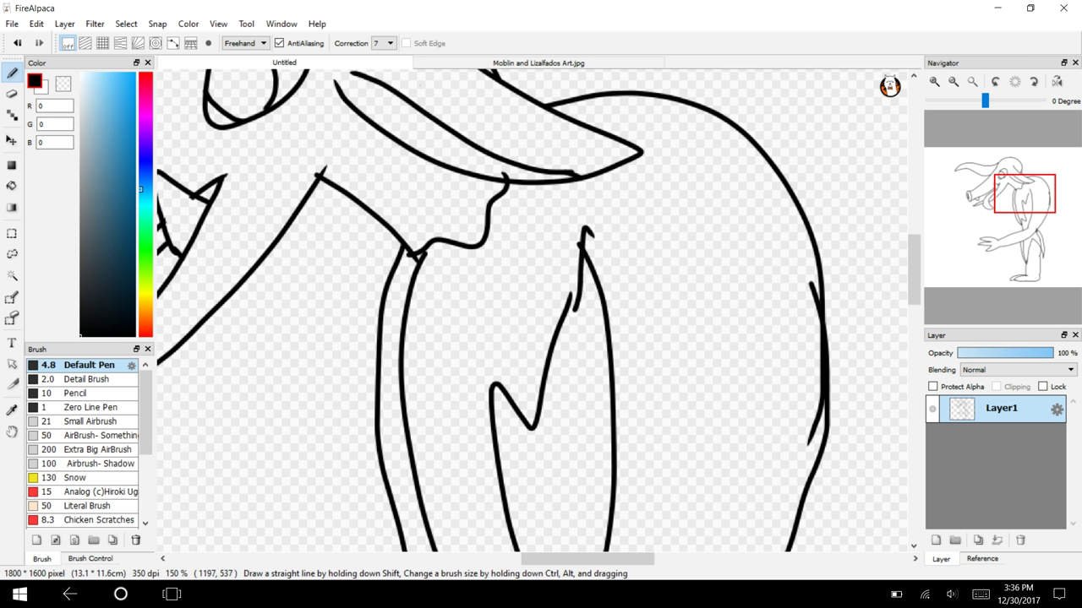
click(15, 42)
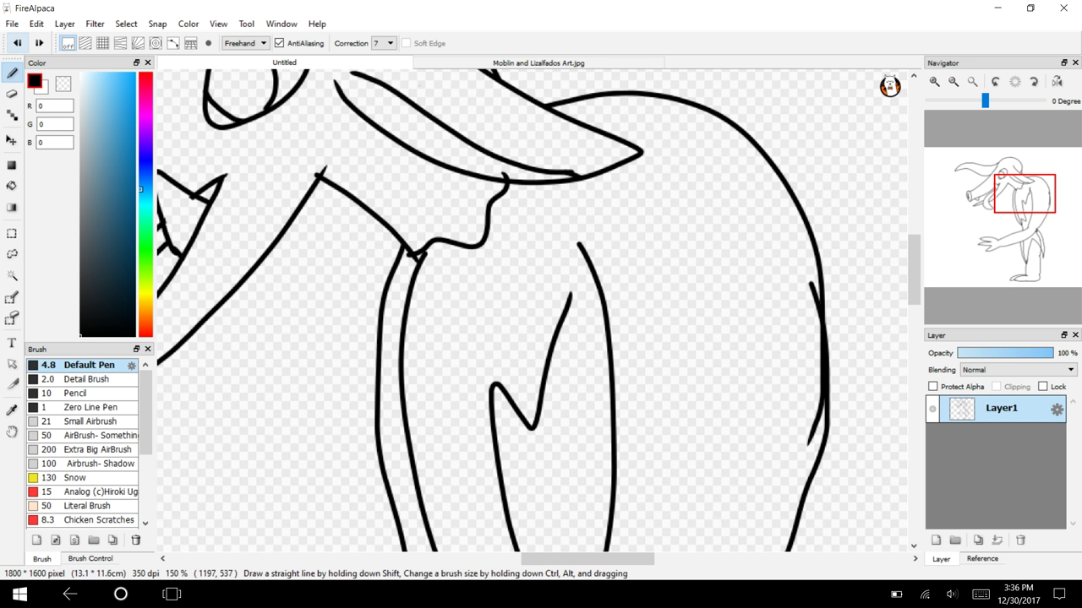
Try extending the garment's jagged edge up to the back and adding a pointed flap over the shoulder.
mouse_move(571, 295)
mouse_down()
mouse_move(639, 249)
mouse_move(700, 120)
mouse_move(732, 128)
mouse_up()
drag(1029, 182, 1048, 169)
mouse_move(312, 259)
mouse_down()
mouse_move(324, 251)
mouse_move(662, 377)
mouse_move(611, 414)
mouse_up()
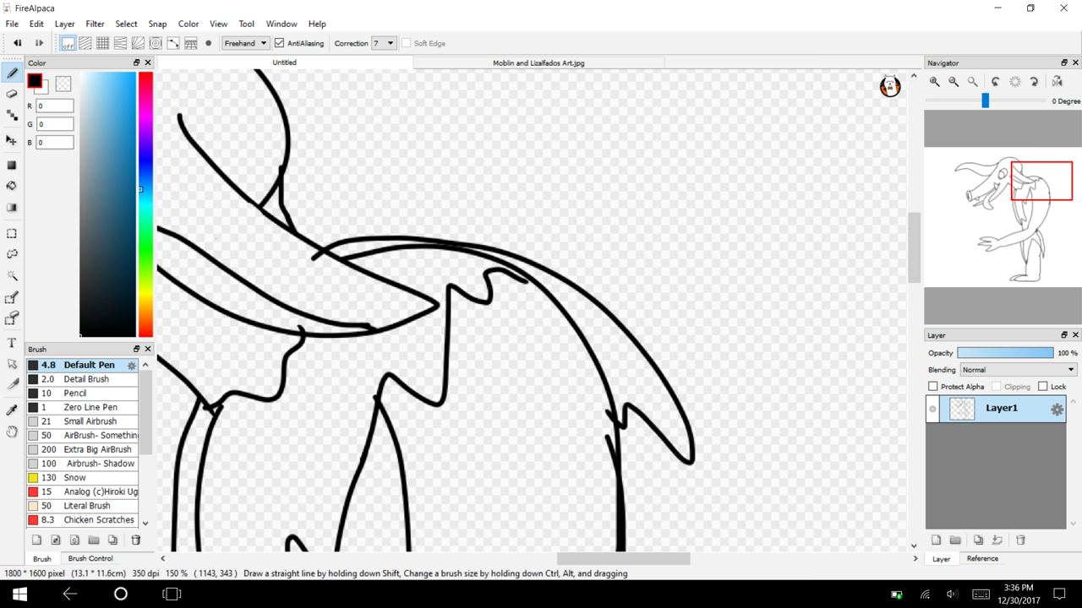
drag(517, 282, 610, 414)
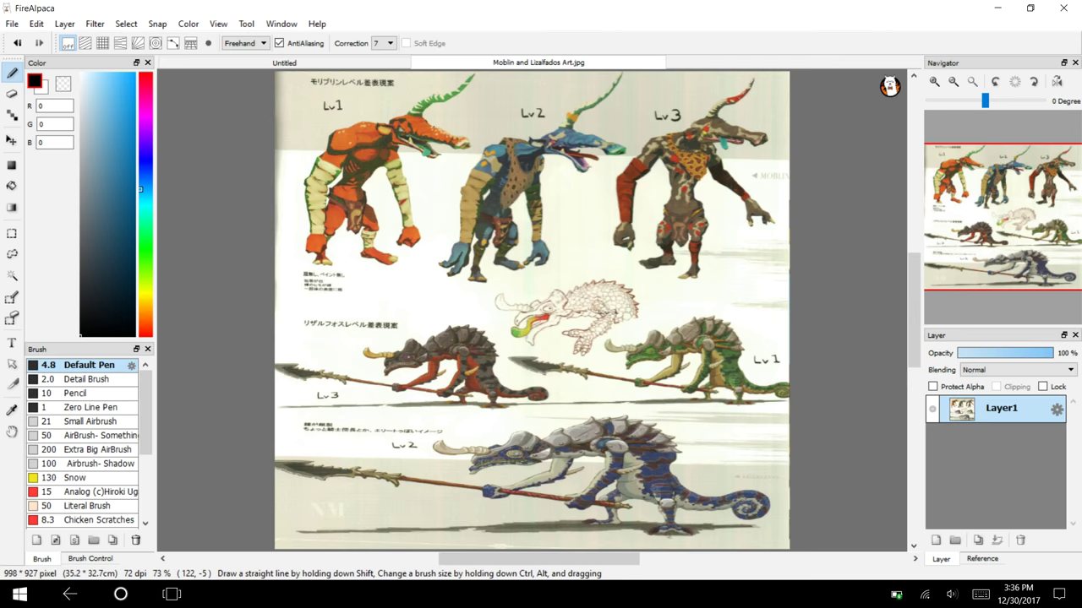
Check the reference image again, and undo all the garment lines on the torso and shoulder.
click(533, 63)
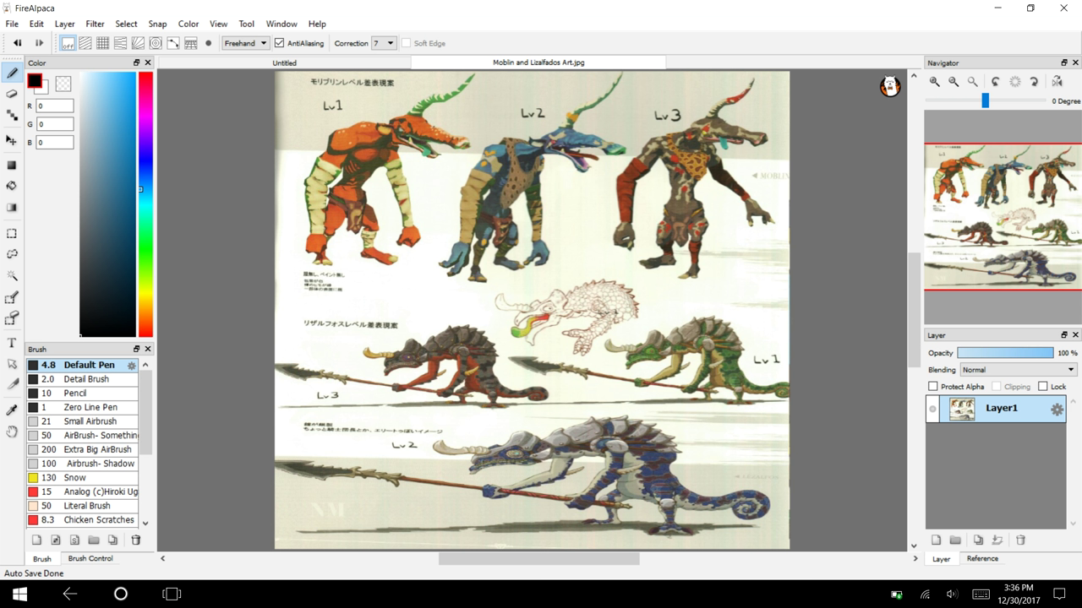
click(284, 63)
mouse_move(1016, 185)
mouse_down()
mouse_move(987, 167)
mouse_move(997, 199)
mouse_move(1033, 188)
mouse_up()
click(17, 42)
click(17, 43)
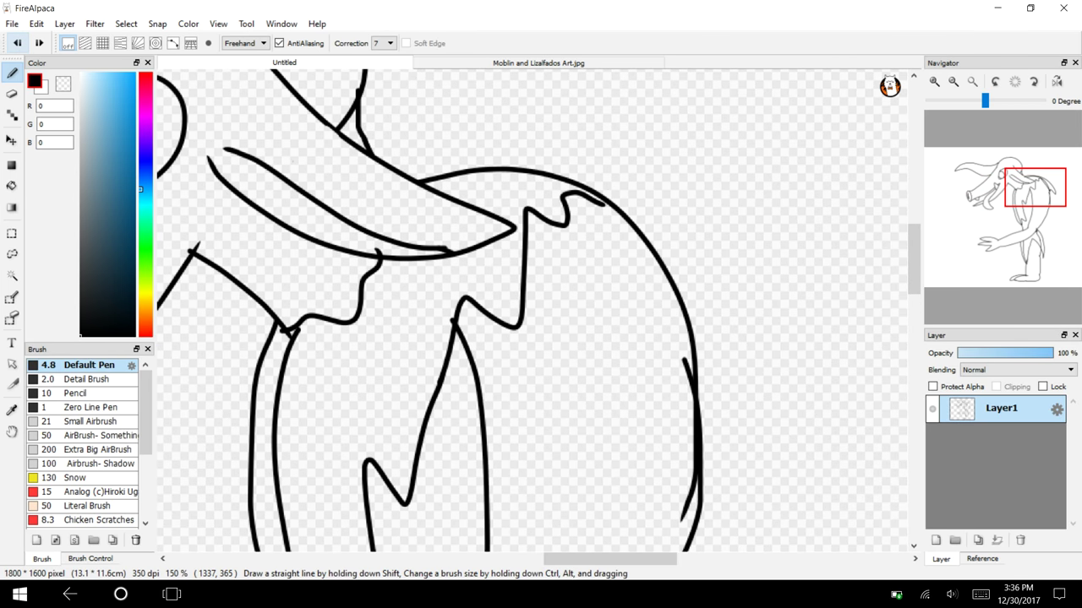
click(17, 42)
click(17, 43)
click(16, 43)
click(16, 42)
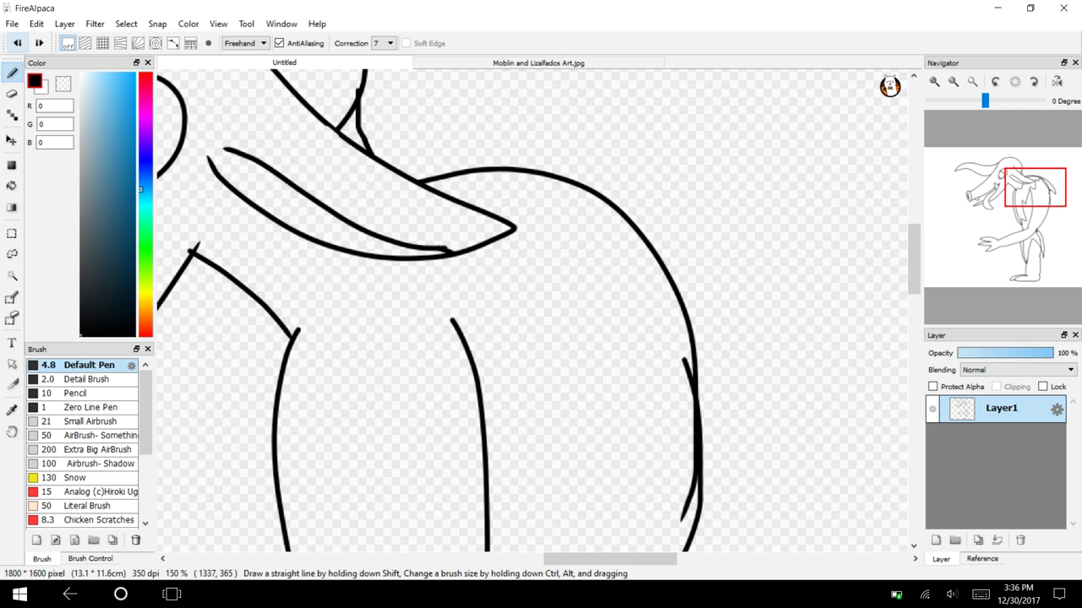
Add a new layer above the line art for drawing over the forearm.
drag(1018, 199, 1012, 242)
click(934, 81)
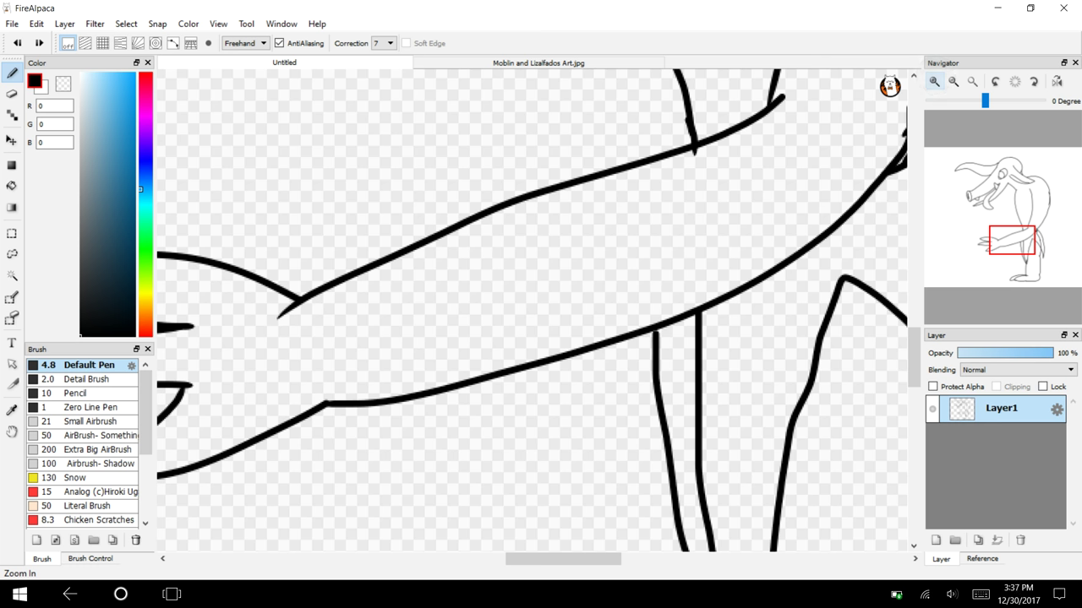
click(65, 24)
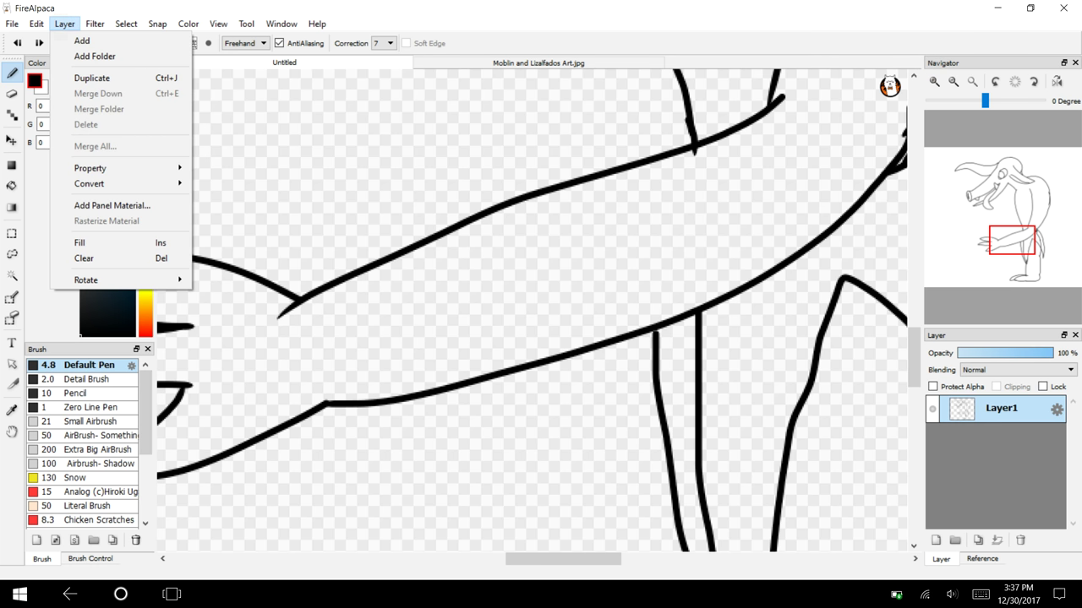
click(80, 39)
Try a sleeve line just above the forearm's upper edge and, after checking the reference image, a line up the inner upper arm.
mouse_move(318, 259)
mouse_down()
mouse_move(318, 365)
mouse_move(380, 422)
mouse_move(329, 261)
mouse_move(316, 261)
mouse_move(718, 123)
mouse_move(767, 93)
mouse_up()
click(17, 43)
drag(1020, 225, 1039, 210)
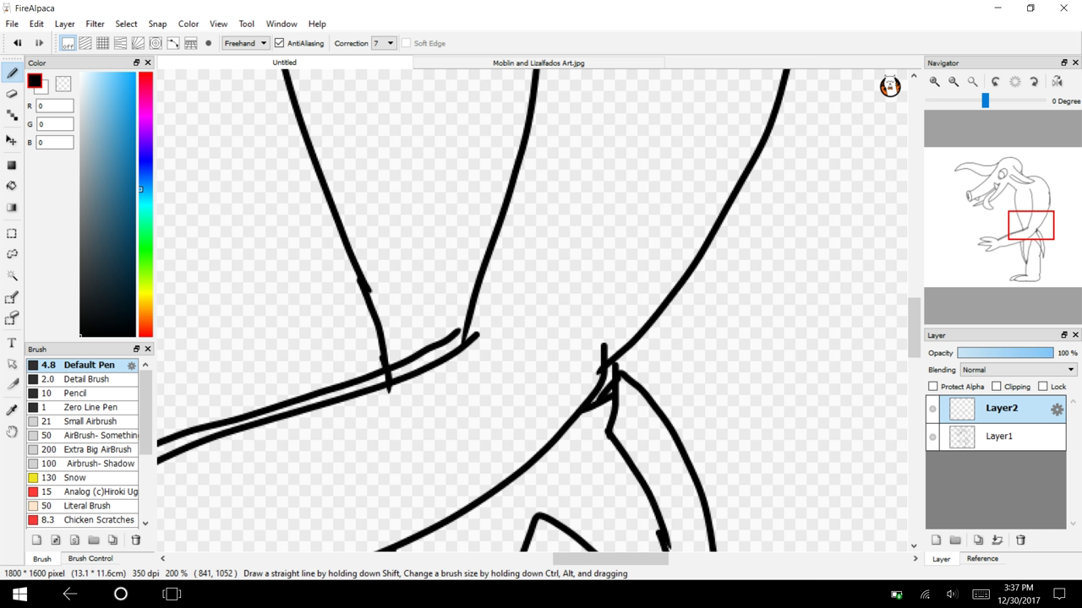
click(532, 63)
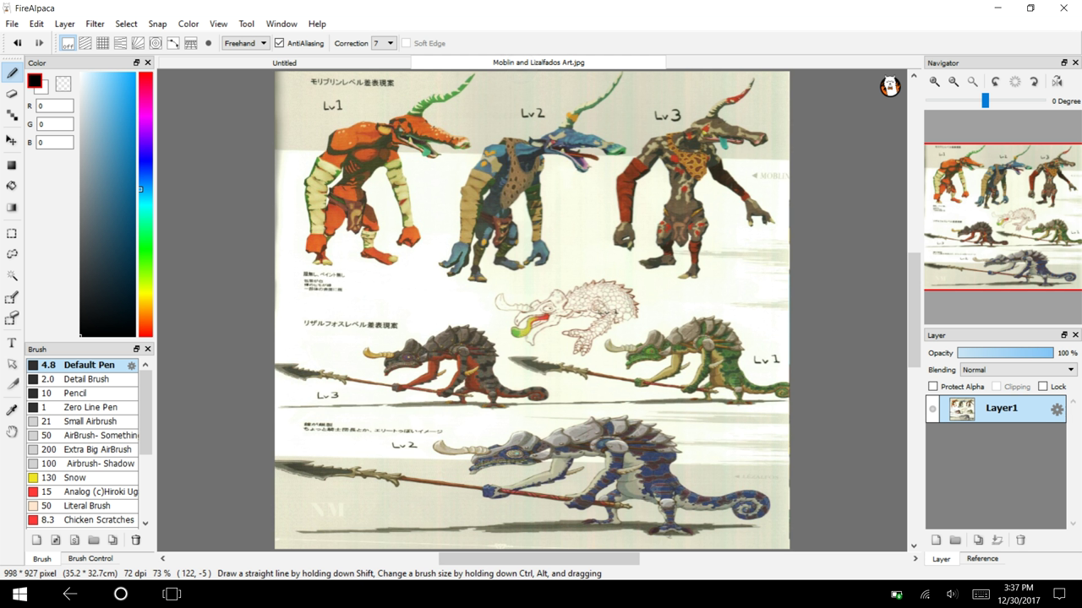
click(284, 63)
mouse_move(475, 334)
mouse_down()
mouse_move(506, 135)
mouse_move(537, 54)
mouse_up()
mouse_move(1031, 211)
mouse_down()
mouse_move(1031, 223)
mouse_move(1036, 192)
mouse_up()
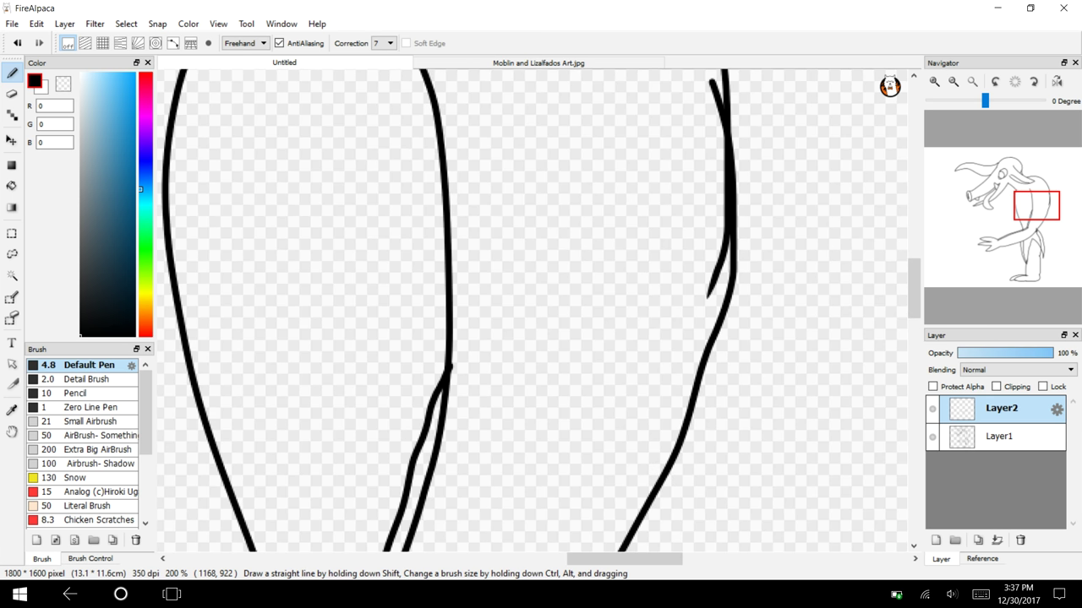
key(ctrl+z)
Try a sleeve outline from the elbow up the inner arm, across the shoulder and down outside the back line.
click(953, 82)
click(953, 81)
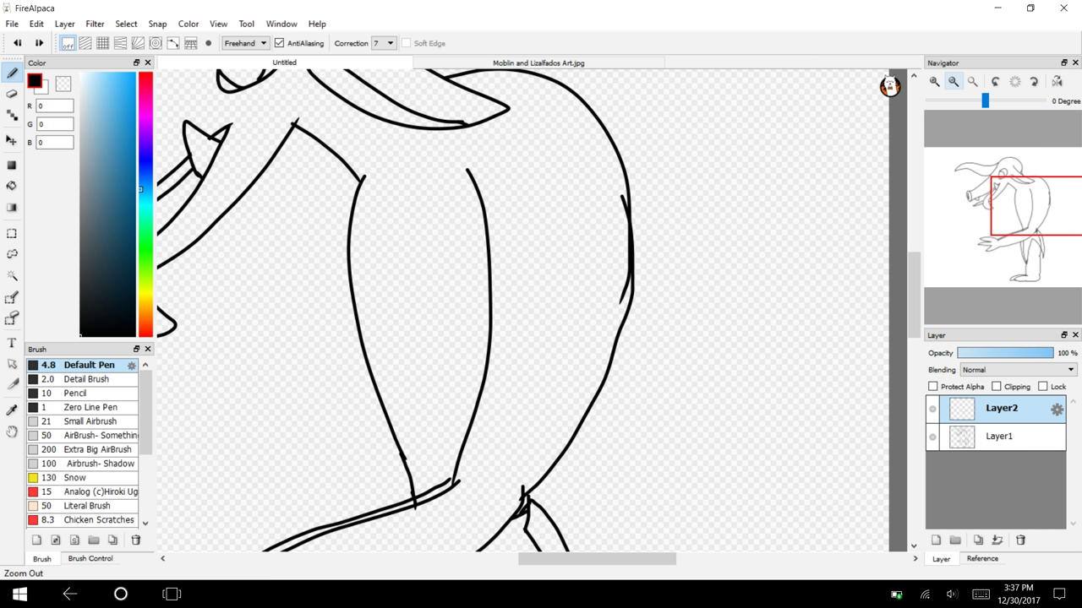
drag(445, 489, 466, 281)
click(16, 42)
mouse_move(440, 509)
mouse_down()
mouse_move(476, 337)
mouse_move(478, 222)
mouse_move(512, 200)
mouse_move(621, 172)
mouse_move(645, 249)
mouse_move(626, 370)
mouse_move(520, 523)
mouse_up()
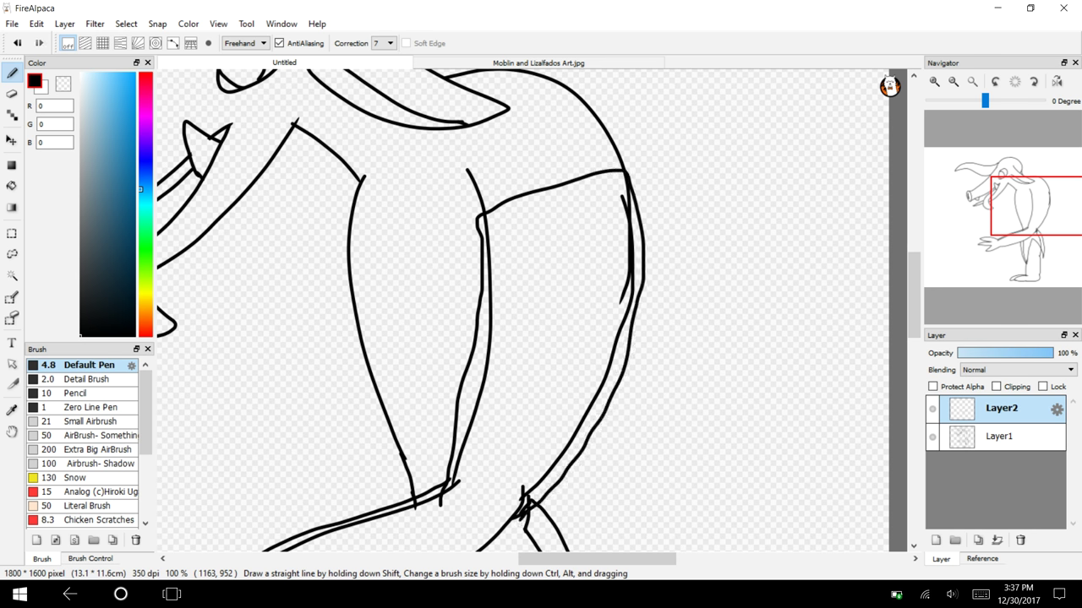
Try closing the sleeve with a curved cuff at the wrist and a line under the forearm, and undo the sleeve lines.
drag(1021, 212, 1008, 240)
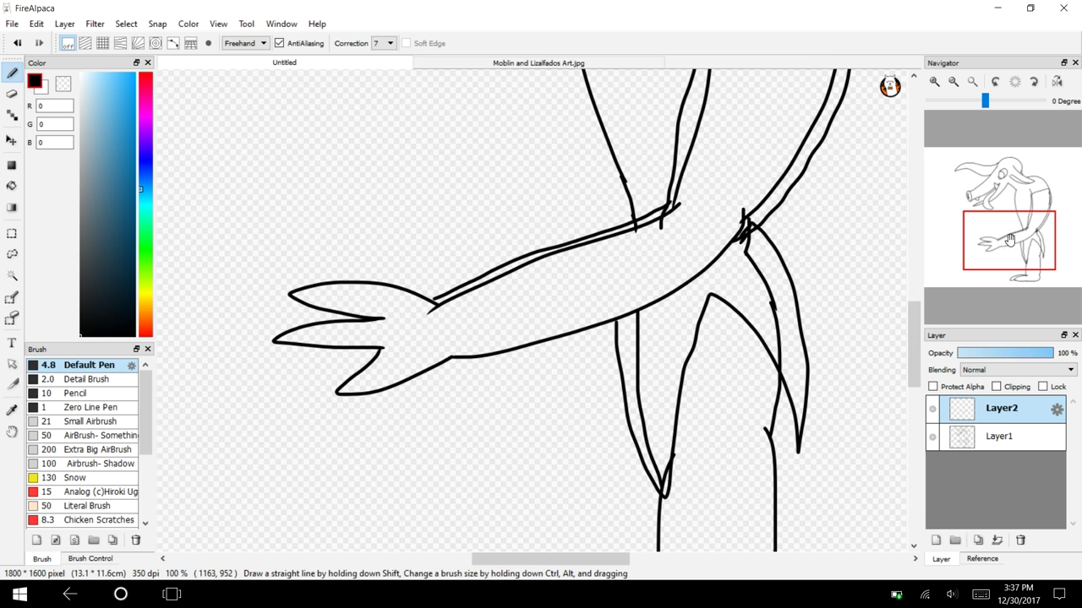
click(933, 82)
mouse_move(387, 290)
mouse_down()
mouse_move(419, 399)
mouse_move(555, 369)
mouse_move(733, 288)
mouse_move(850, 199)
mouse_up()
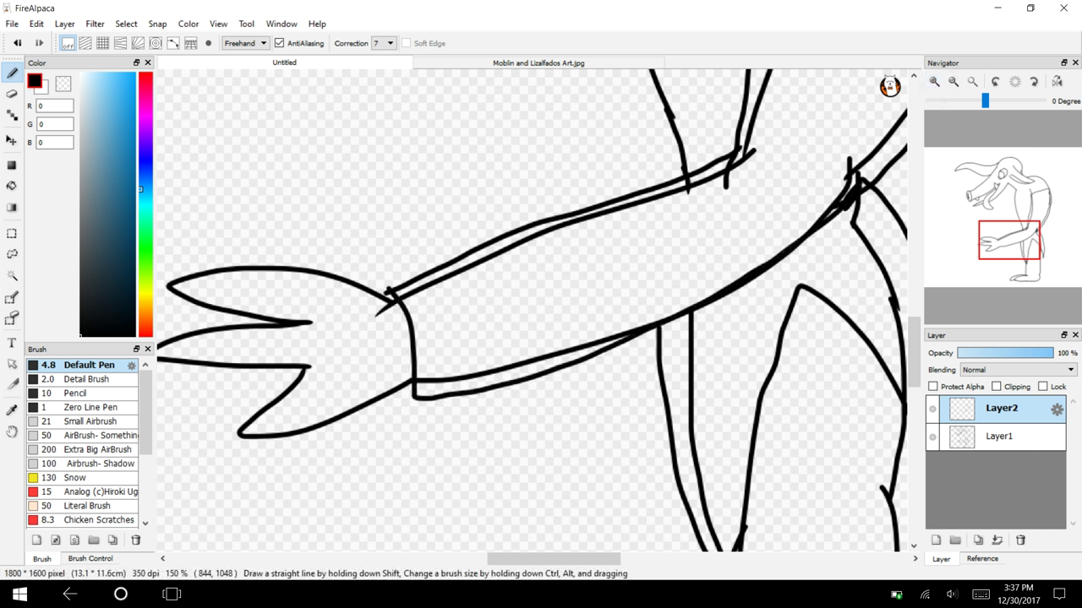
mouse_move(1004, 235)
mouse_down()
mouse_move(964, 241)
mouse_move(1000, 243)
mouse_move(994, 223)
mouse_move(1033, 236)
mouse_up()
key(ctrl+z)
key(ctrl+z)
On Layer1, erase the rear hip and thigh line covered by the loincloth's back flap and clean the stray marks around it.
click(12, 94)
click(934, 81)
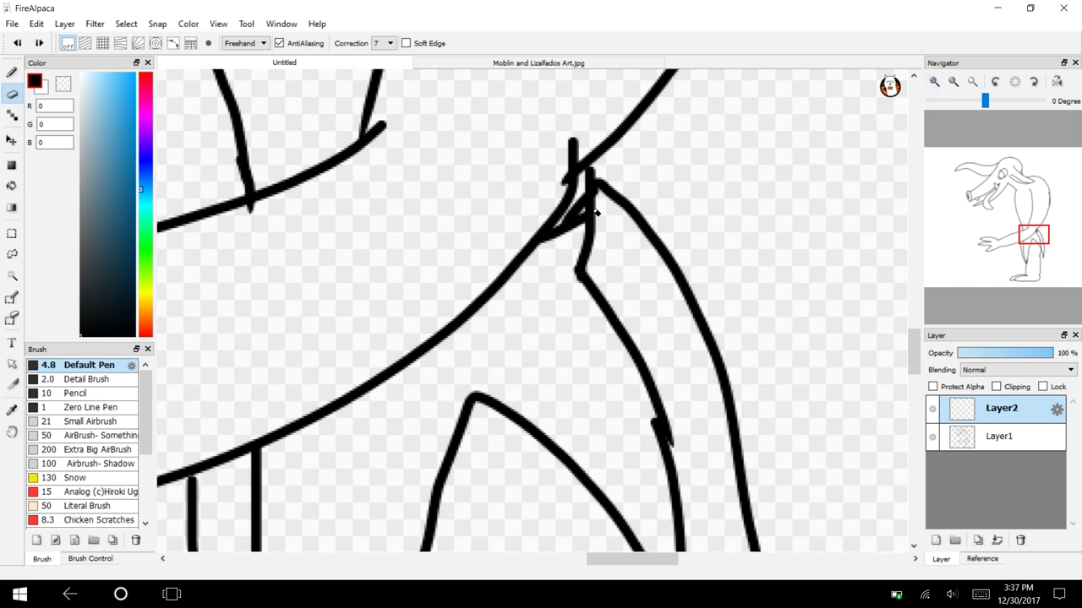
click(999, 436)
mouse_move(596, 222)
mouse_down()
mouse_move(579, 254)
mouse_move(561, 233)
mouse_move(575, 212)
mouse_move(586, 242)
mouse_move(603, 235)
mouse_move(608, 319)
mouse_move(676, 495)
mouse_up()
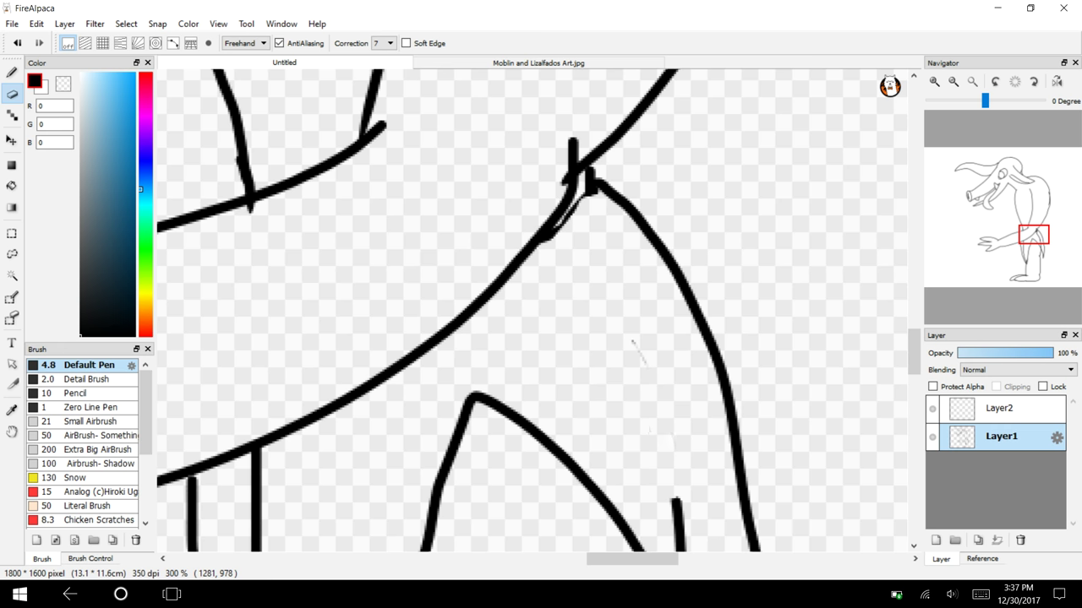
drag(561, 187, 559, 154)
drag(915, 348, 915, 371)
mouse_move(676, 236)
mouse_down()
mouse_move(704, 384)
mouse_move(670, 324)
mouse_move(664, 338)
mouse_up()
click(17, 43)
mouse_move(676, 242)
mouse_down()
mouse_move(710, 355)
mouse_move(668, 297)
mouse_move(681, 355)
mouse_up()
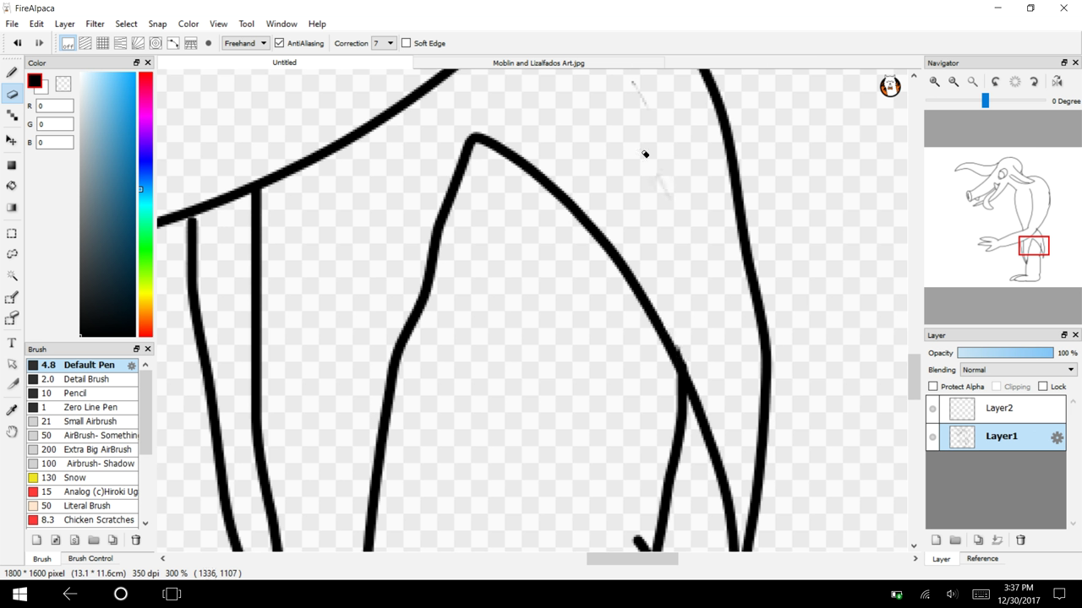
drag(635, 90, 643, 85)
Erase the front thigh line inside the loincloth's front flap, down to the flap's tip.
mouse_move(257, 194)
mouse_down()
mouse_move(257, 220)
mouse_move(267, 197)
mouse_move(256, 418)
mouse_up()
drag(1015, 255, 1018, 257)
mouse_move(628, 135)
mouse_down()
mouse_move(691, 393)
mouse_move(657, 317)
mouse_move(694, 403)
mouse_move(710, 387)
mouse_move(699, 444)
mouse_up()
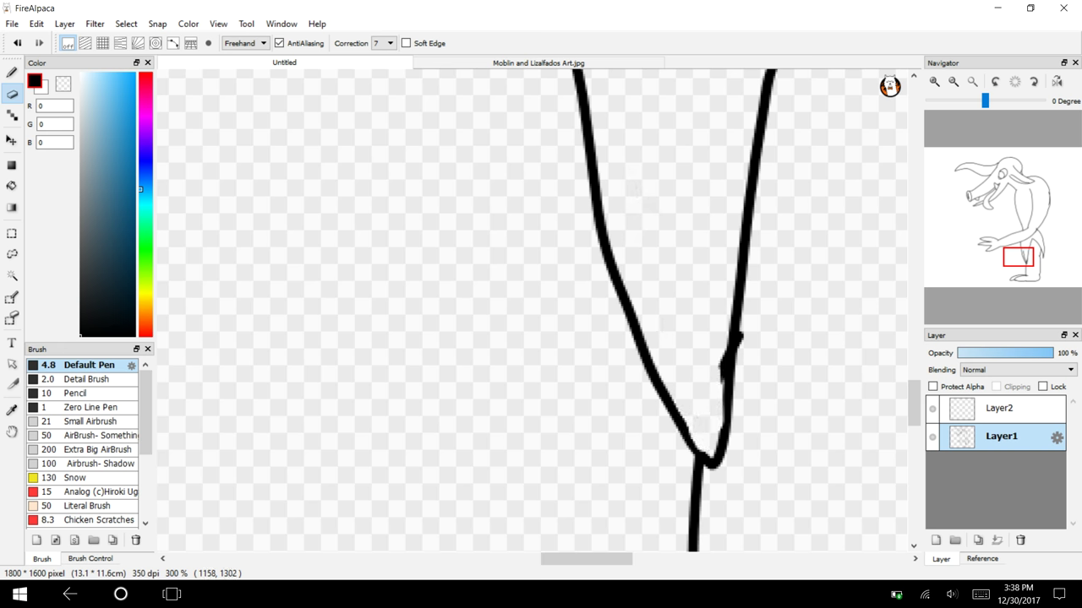
Try a cuff line across the wrist on Layer2, and undo it.
click(954, 82)
mouse_move(1014, 258)
mouse_down()
mouse_move(995, 264)
mouse_move(975, 236)
mouse_move(1004, 193)
mouse_move(984, 189)
mouse_move(990, 236)
mouse_move(1013, 200)
mouse_move(1004, 242)
mouse_up()
click(934, 82)
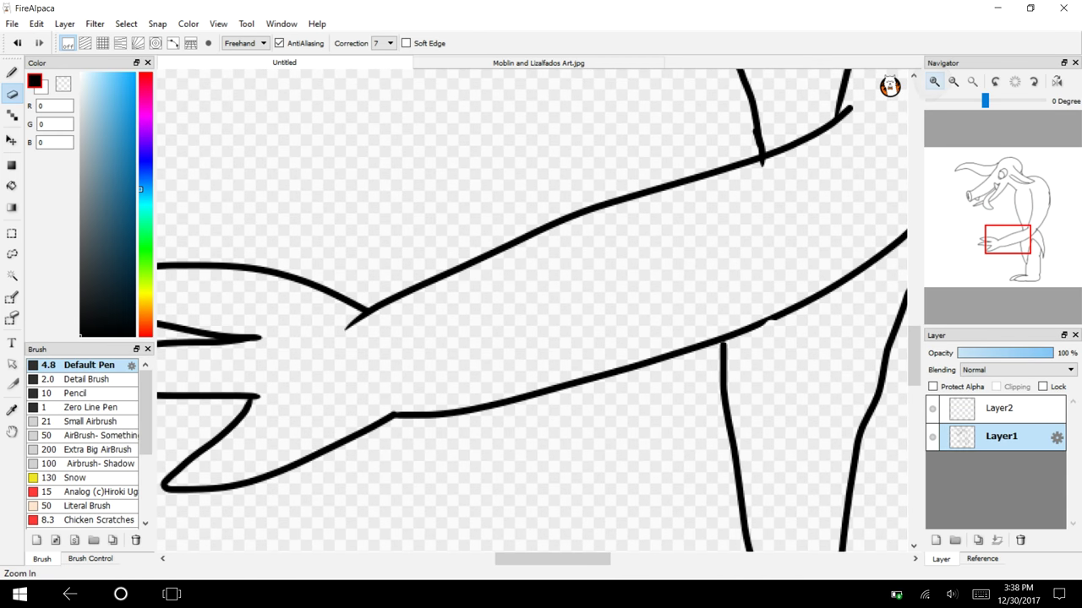
click(1001, 408)
key(b)
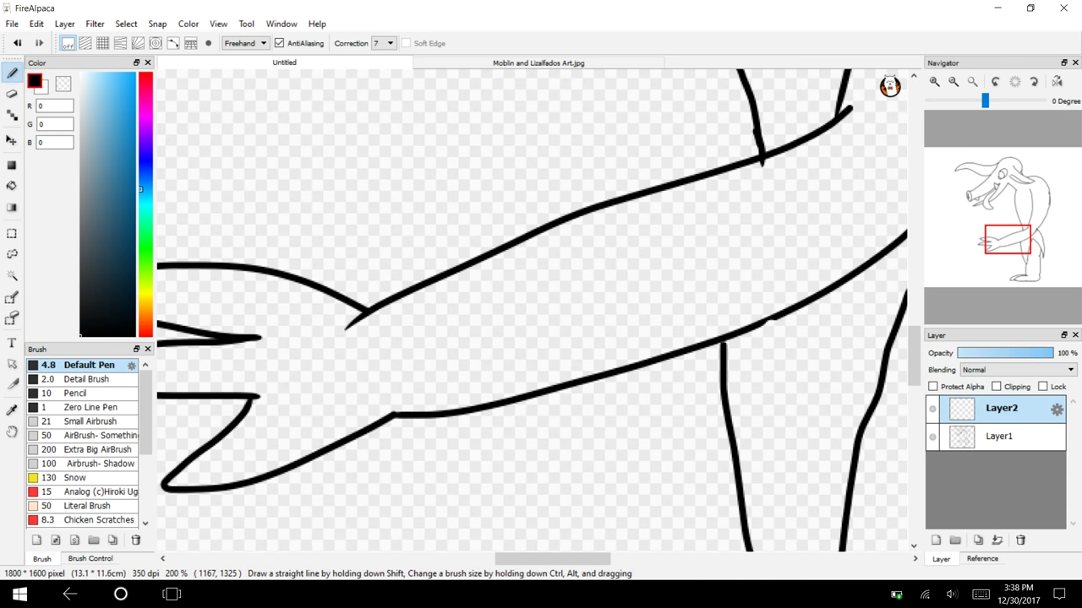
drag(428, 268, 384, 416)
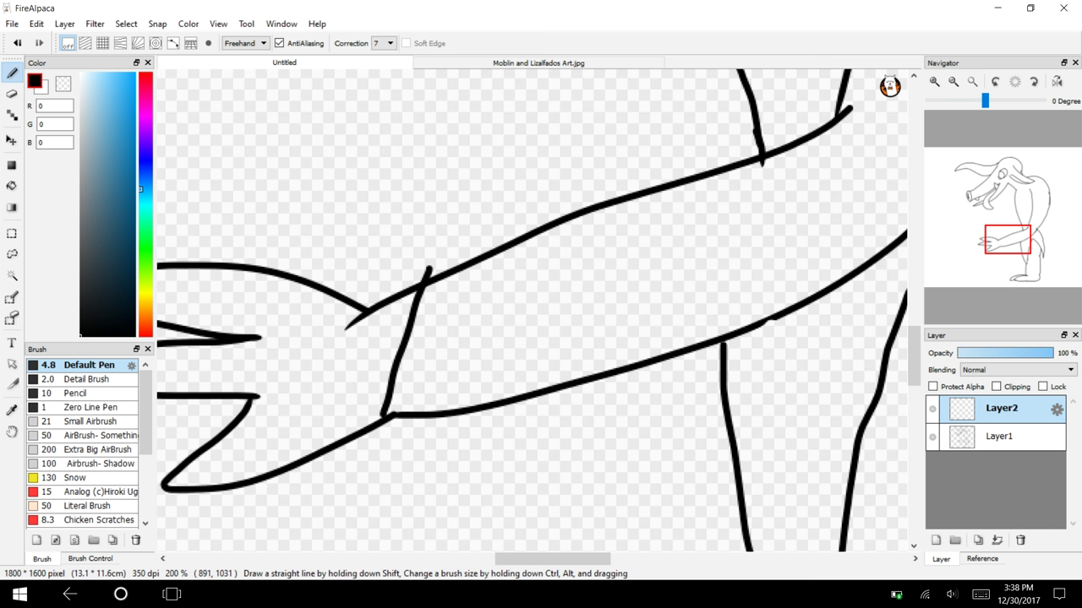
key(ctrl+z)
click(953, 82)
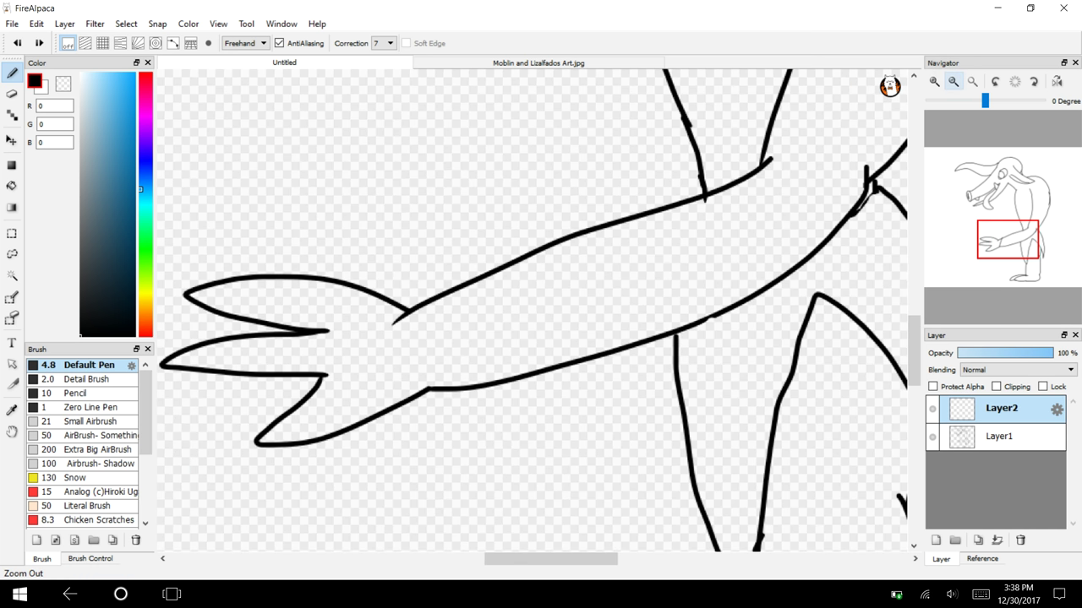
On Layer1, erase the end of the belly line that pokes through the forearm's upper edge.
key(e)
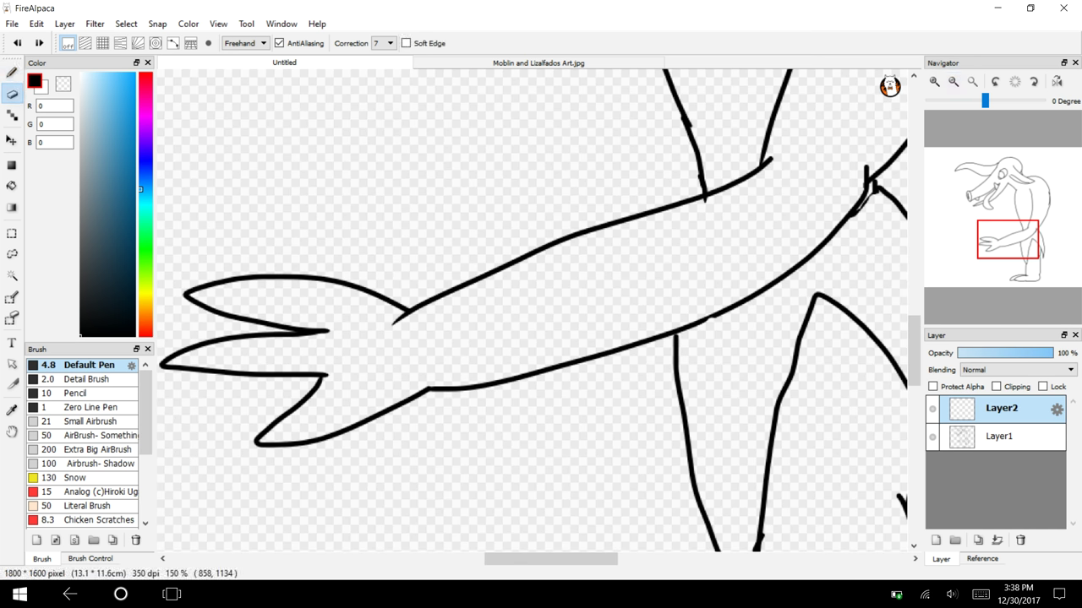
click(935, 82)
drag(1013, 238, 1025, 231)
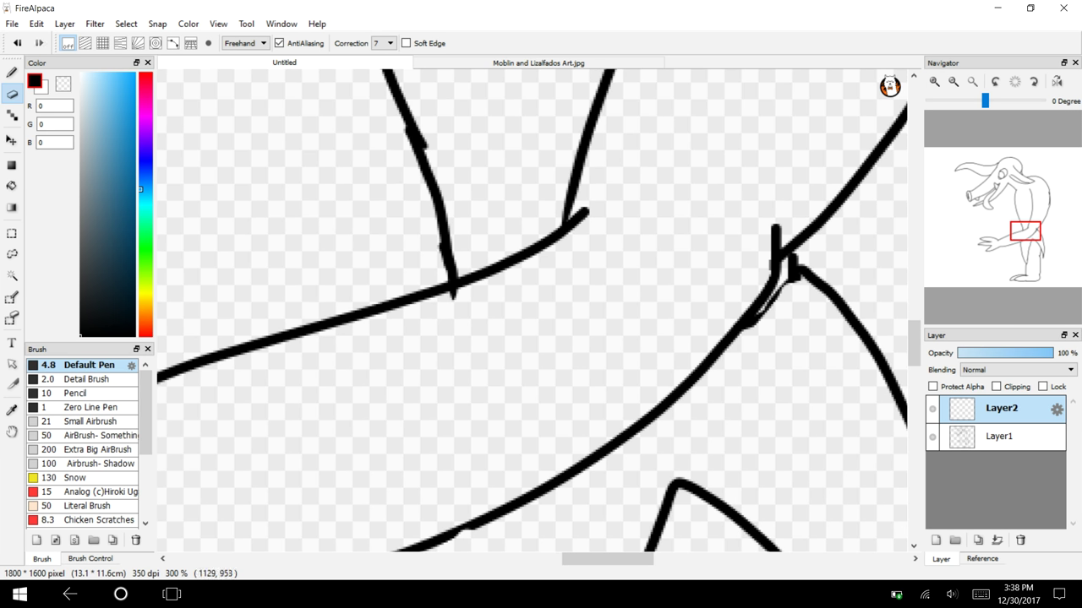
click(1001, 436)
drag(473, 279, 436, 297)
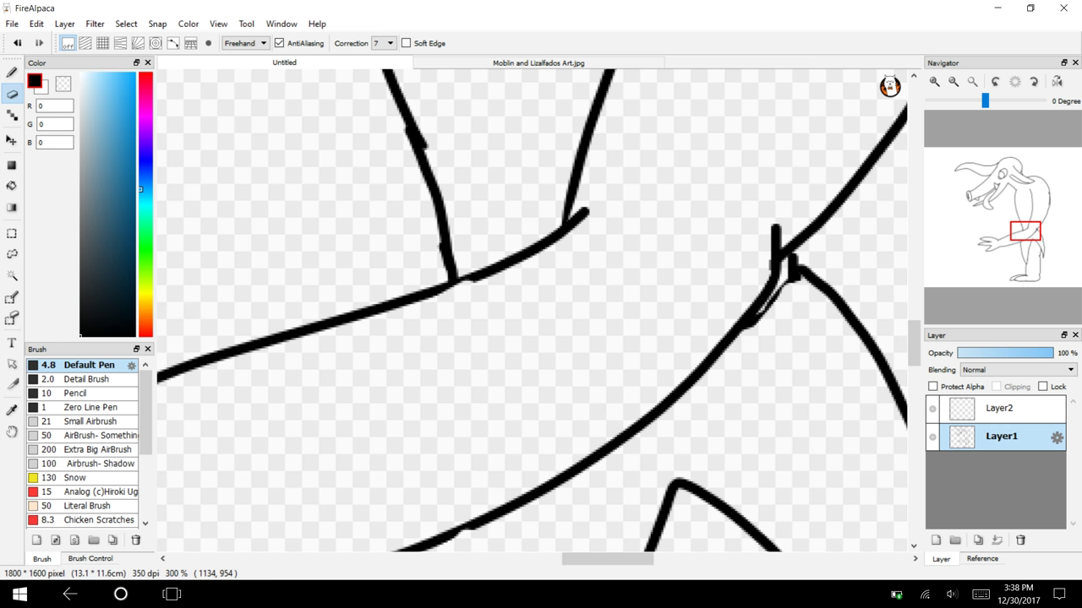
Erase the overlapping stroke ends along the middle of the back to leave one clean outline.
click(953, 82)
drag(1021, 218, 1042, 198)
click(934, 81)
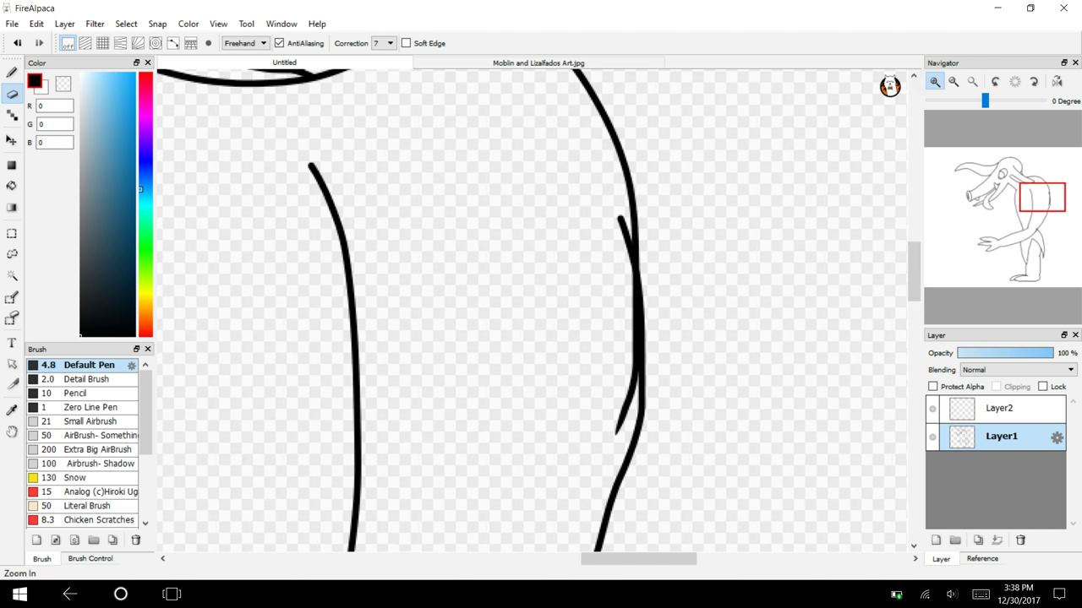
click(933, 82)
mouse_move(666, 169)
mouse_down()
mouse_move(683, 302)
mouse_move(668, 486)
mouse_up()
mouse_move(686, 381)
mouse_down()
mouse_move(659, 505)
mouse_move(668, 448)
mouse_up()
click(953, 82)
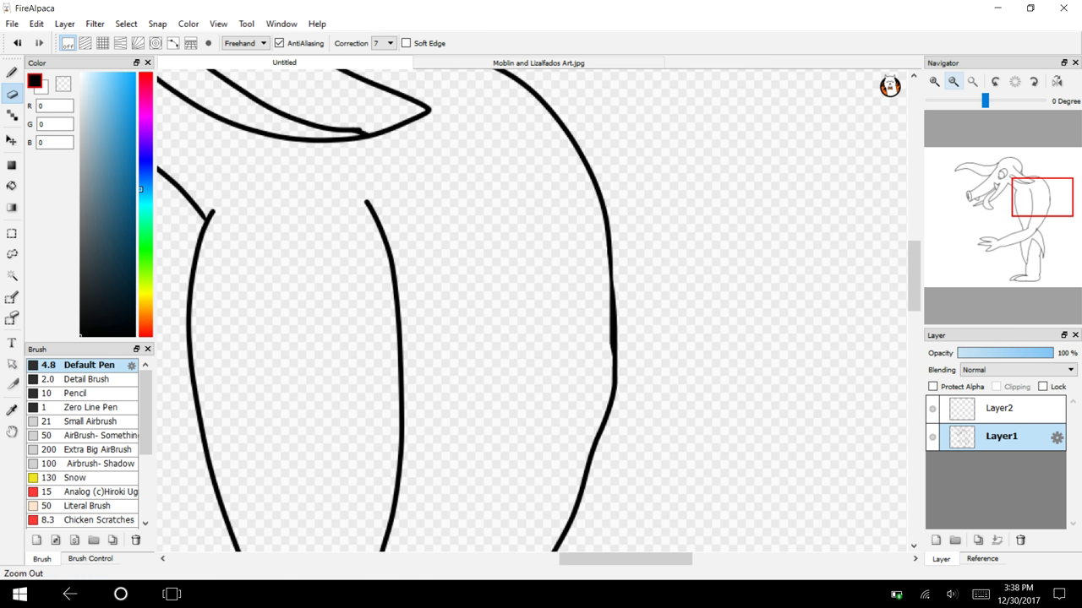
drag(1008, 211, 978, 255)
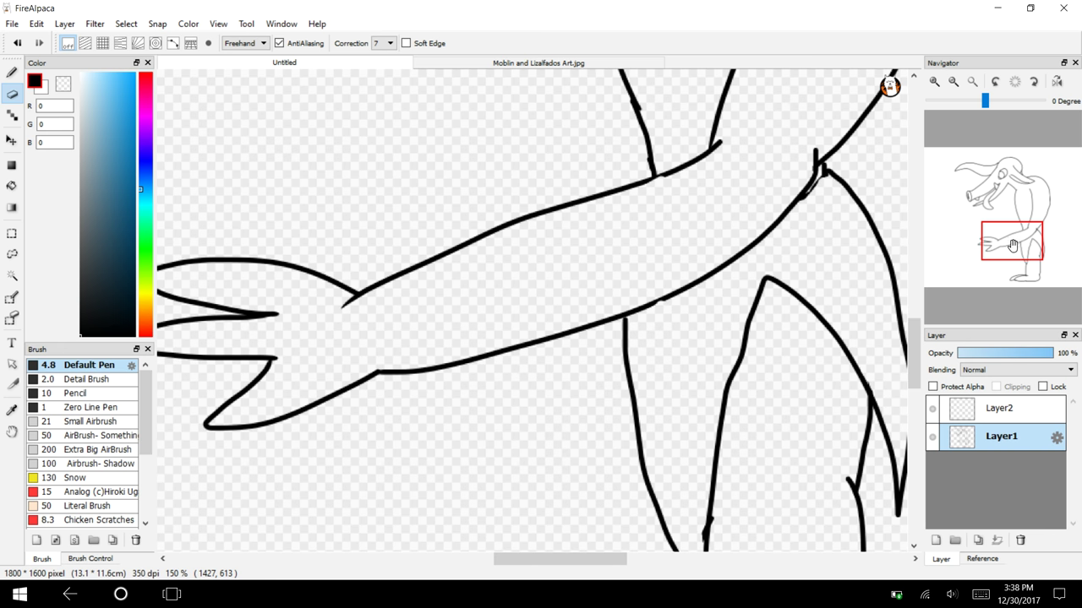
Select the arm's interior with the Magic Wand and draw four bandage lines across the wrist half of the forearm, two of them crossing.
mouse_move(1012, 245)
mouse_down()
mouse_move(1007, 236)
mouse_move(1018, 237)
mouse_up()
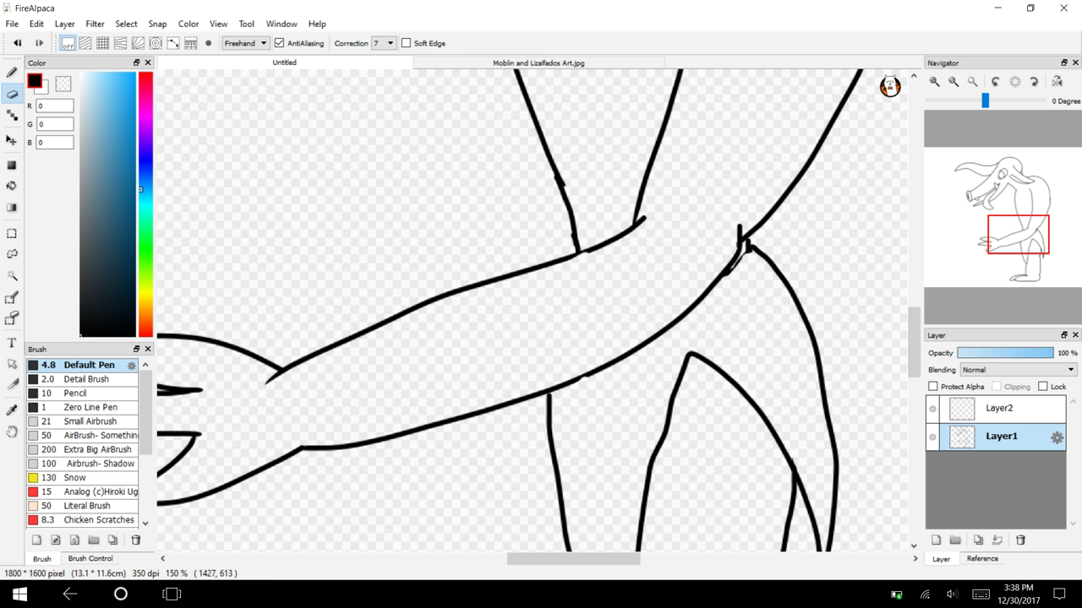
key(w)
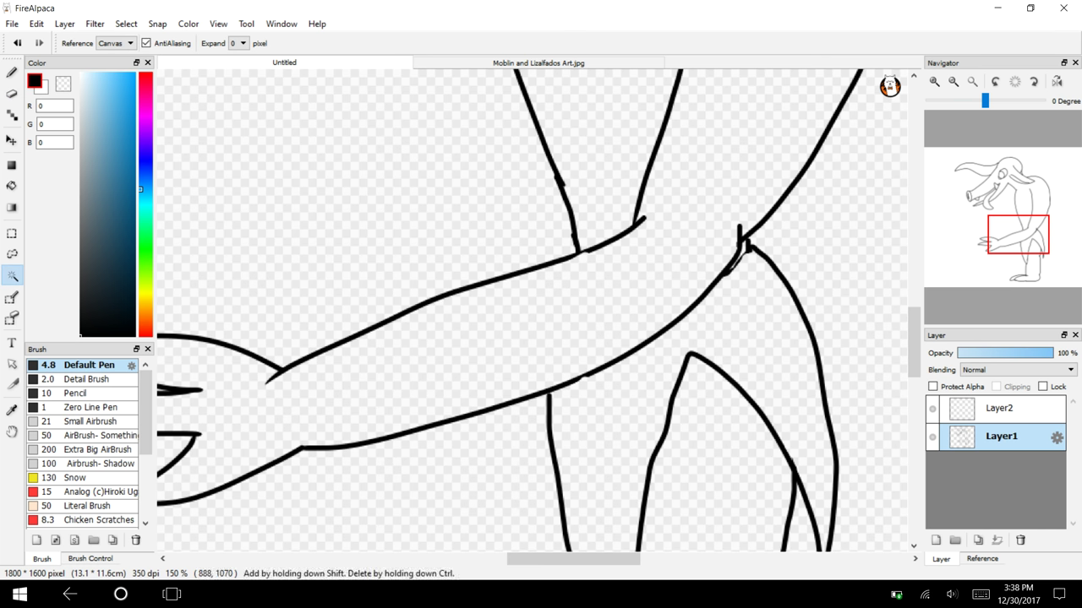
click(332, 378)
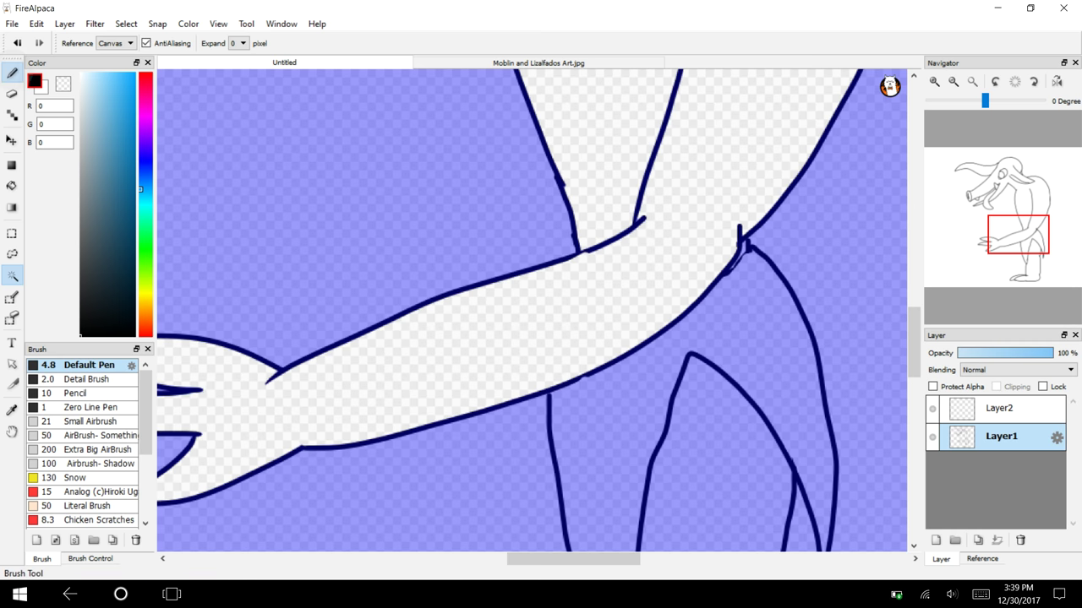
key(b)
click(933, 82)
drag(1018, 234, 1007, 245)
drag(394, 213, 528, 301)
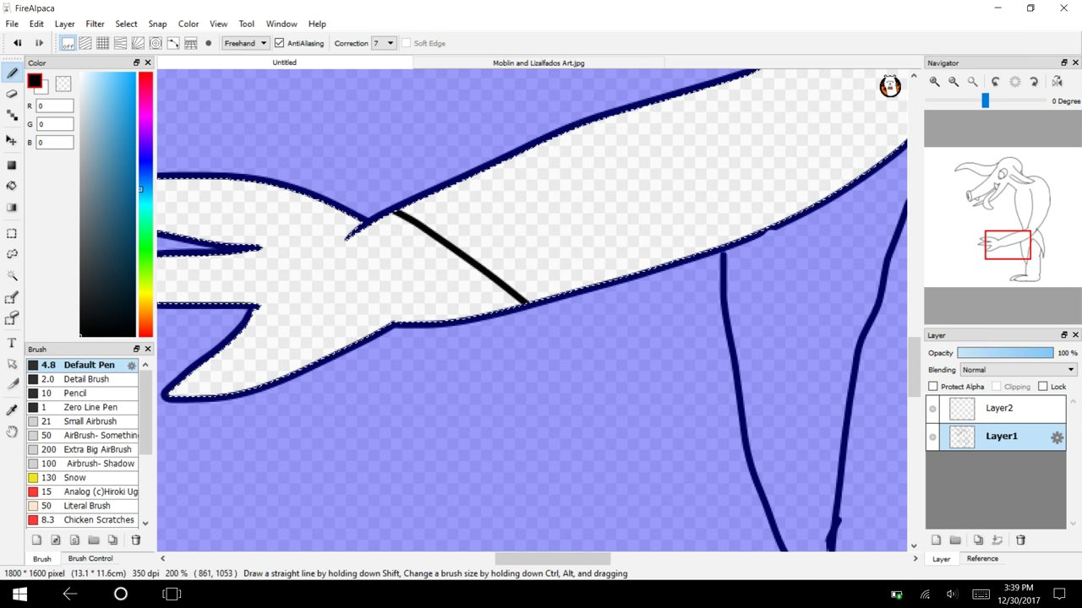
drag(467, 178, 637, 272)
drag(525, 150, 586, 288)
drag(581, 125, 684, 258)
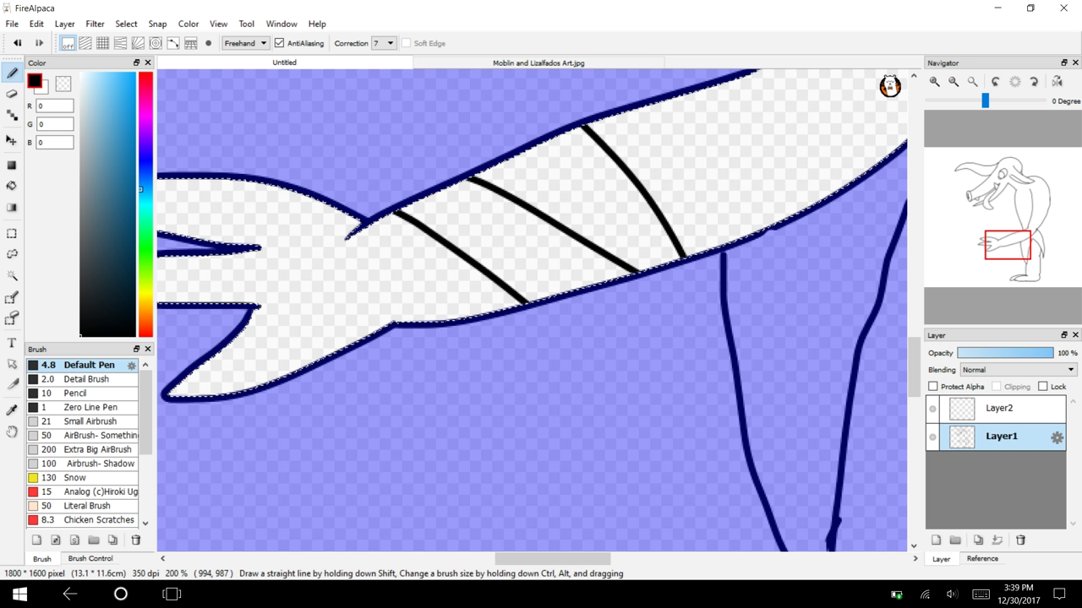
Draw three slanted bandage lines across the forearm between the crossed lines and the elbow.
drag(1008, 245, 1019, 233)
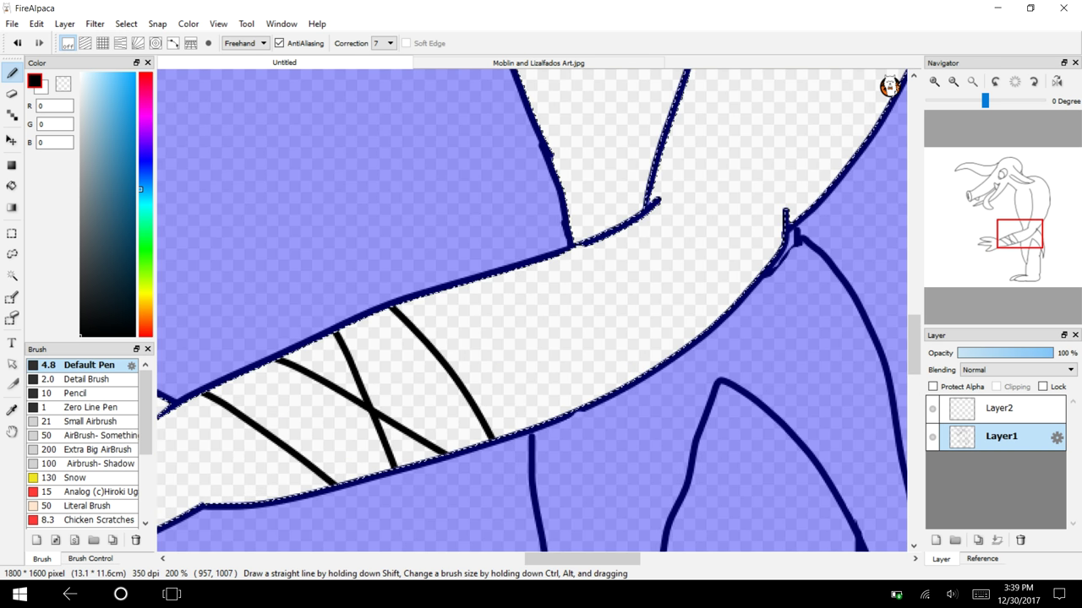
drag(463, 285, 548, 420)
drag(507, 274, 607, 395)
drag(576, 248, 683, 348)
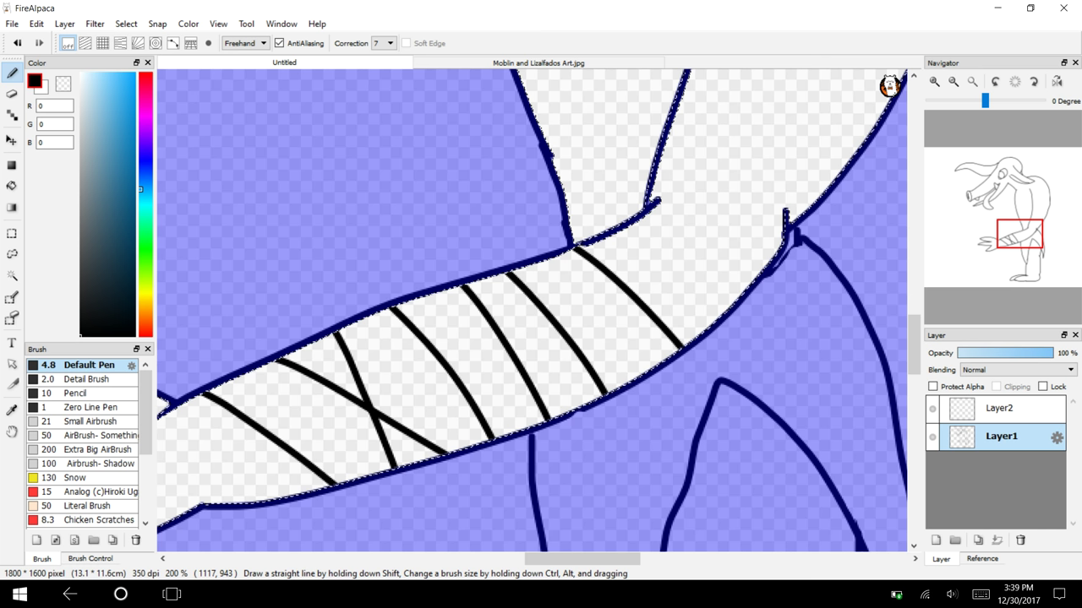
Draw a bandage line across the elbow, a short one branching beneath it, and a diagonal one just above, redrawing the diagonal once.
drag(610, 225, 786, 219)
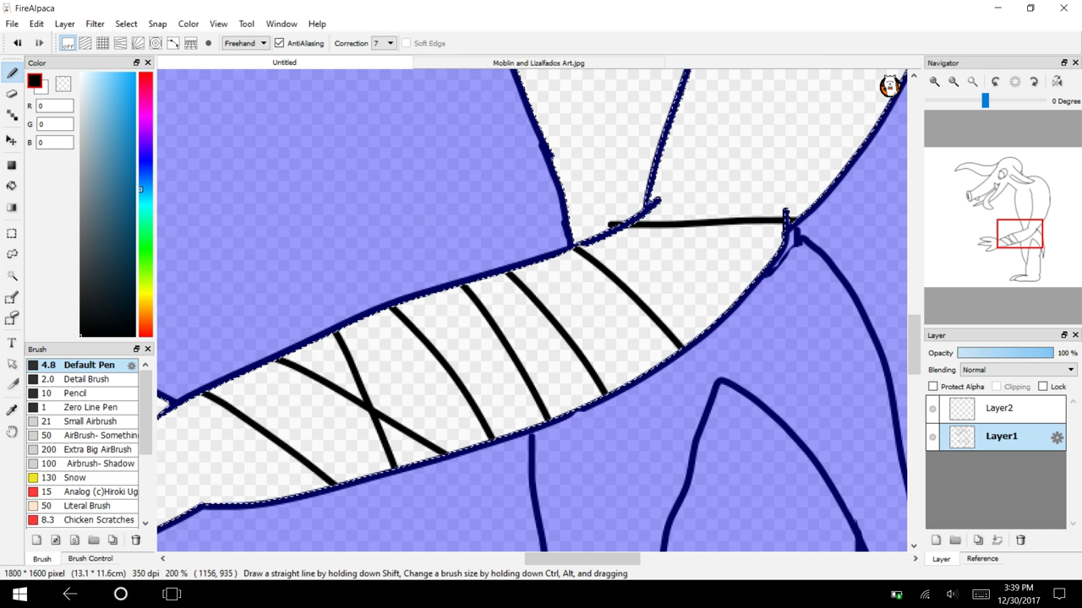
drag(644, 303, 742, 293)
drag(799, 208, 610, 105)
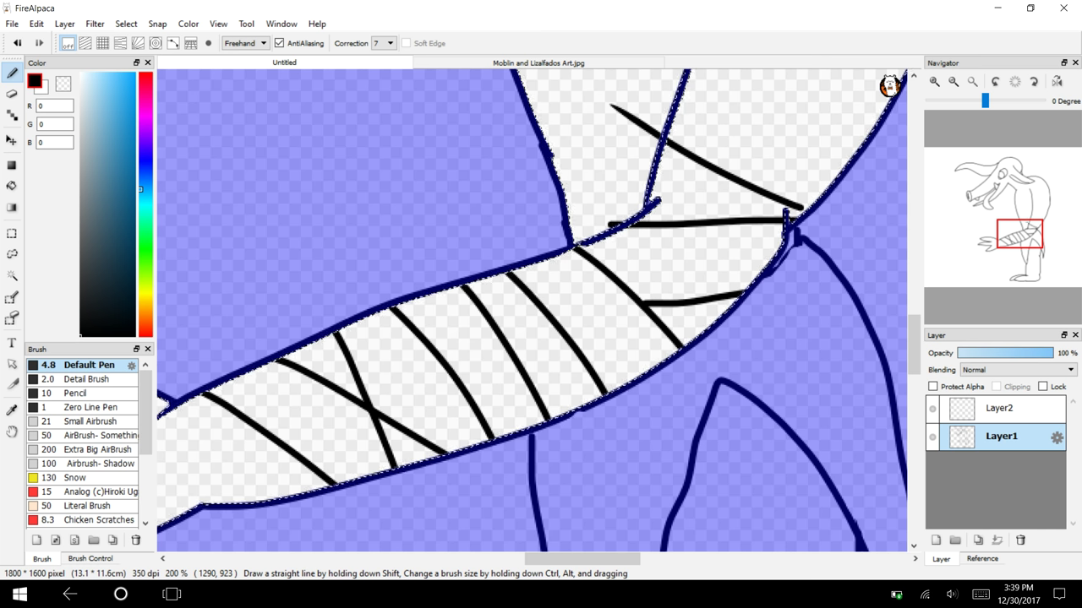
click(17, 43)
drag(801, 213, 643, 117)
Erase the ends of the two elbow bandage lines that stick out past the arm's front edge.
drag(1022, 230, 1034, 217)
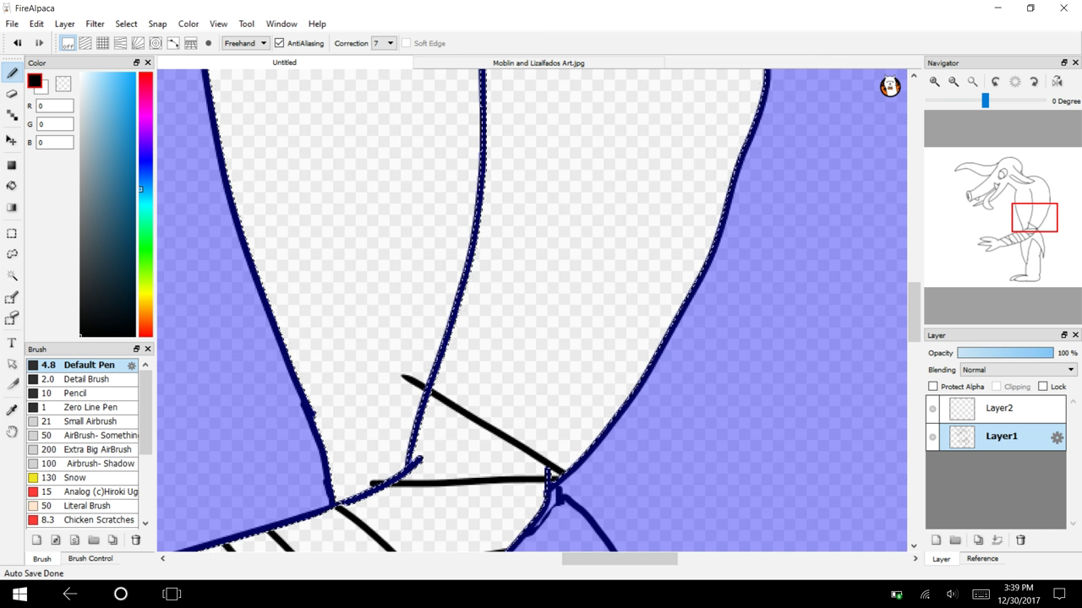
key(e)
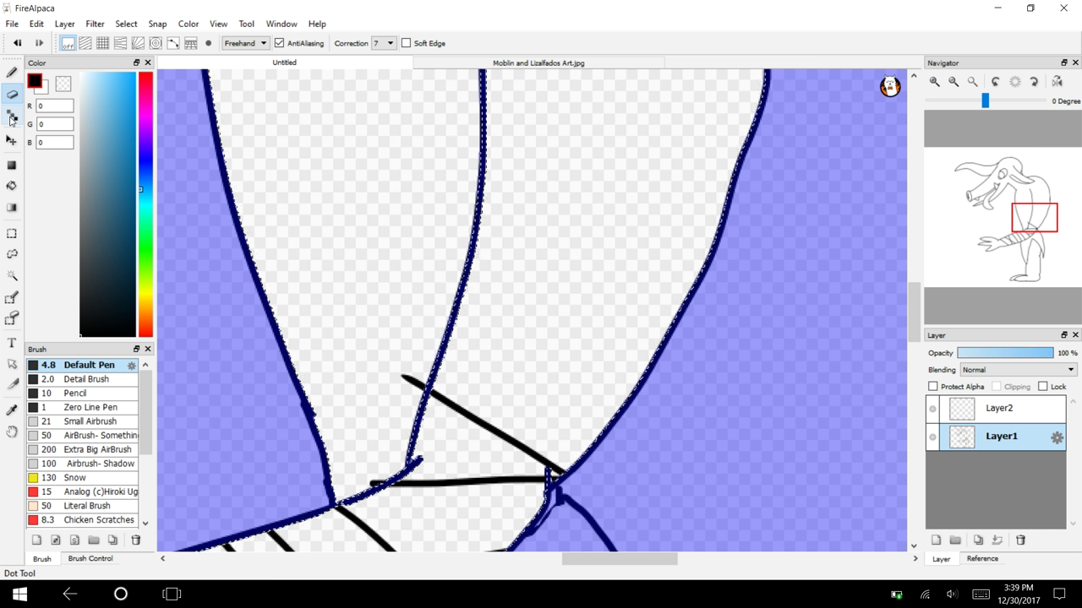
key(ctrl+d)
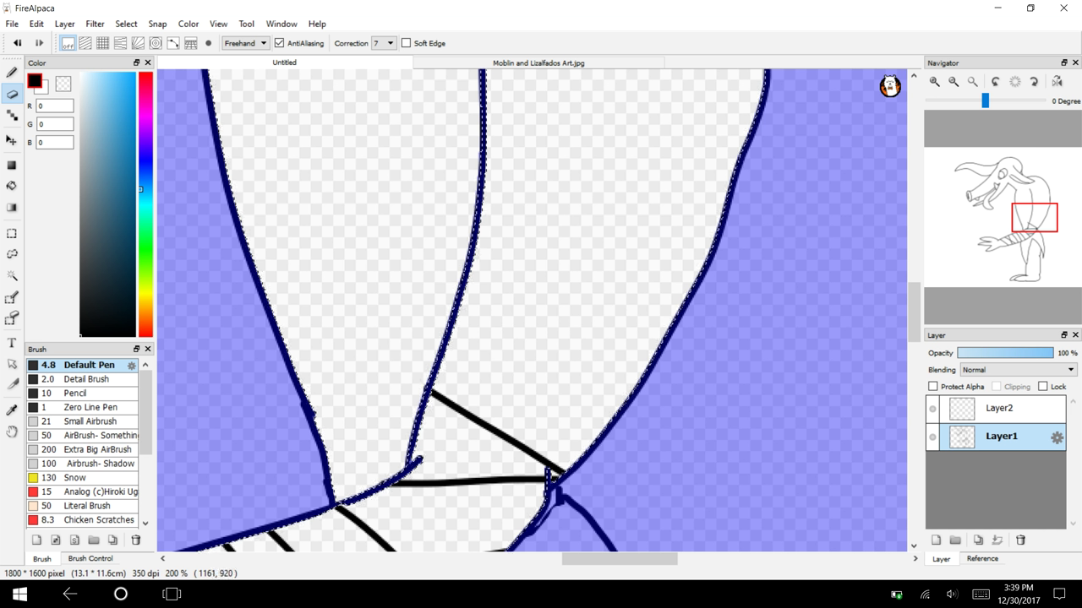
Draw three curved bandage lines across the upper arm, topped by a long line and a short branch slanting up toward the back.
key(b)
drag(459, 296, 640, 380)
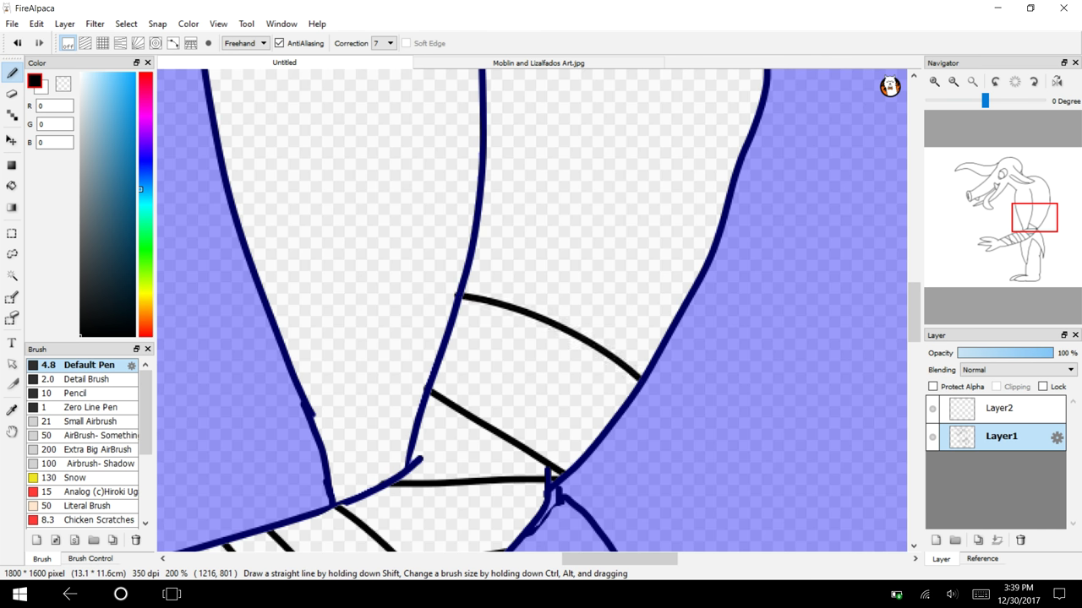
drag(480, 226, 763, 338)
drag(1027, 211, 1041, 209)
drag(362, 292, 607, 341)
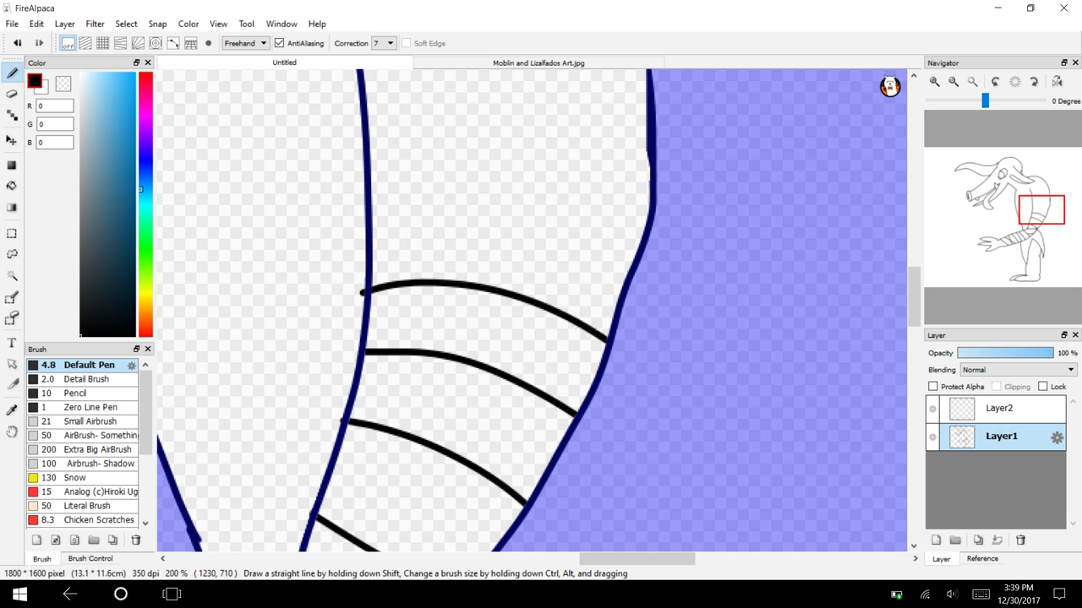
mouse_move(1014, 209)
mouse_down()
mouse_move(988, 208)
mouse_move(1014, 204)
mouse_up()
drag(366, 348, 646, 211)
drag(504, 382, 651, 295)
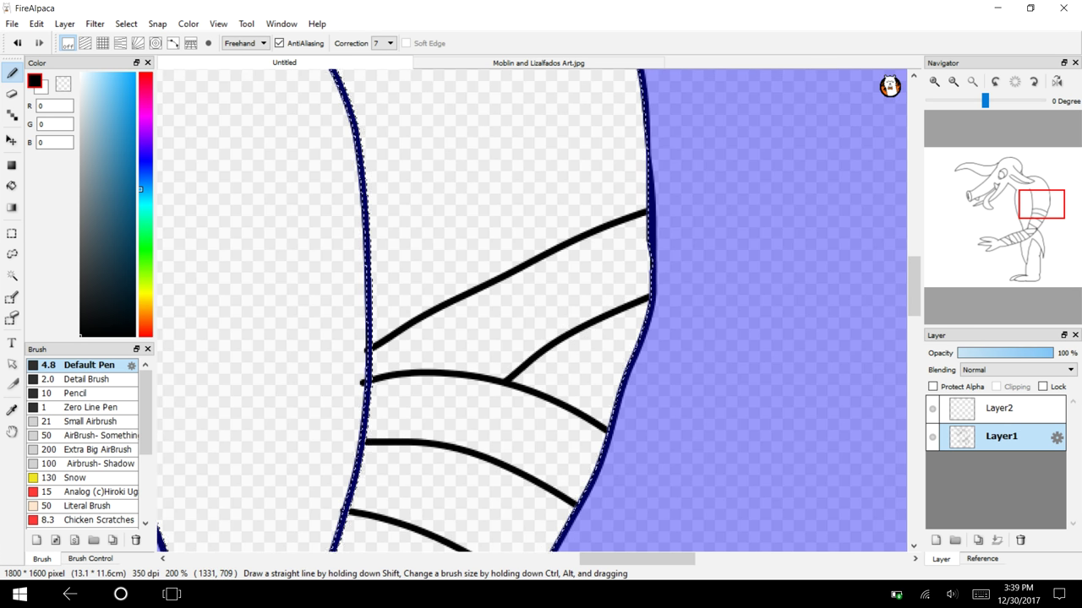
Deselect the arm area.
mouse_move(1042, 220)
mouse_down()
mouse_move(1037, 198)
mouse_move(1038, 252)
mouse_move(1011, 228)
mouse_up()
click(157, 23)
click(115, 14)
click(126, 24)
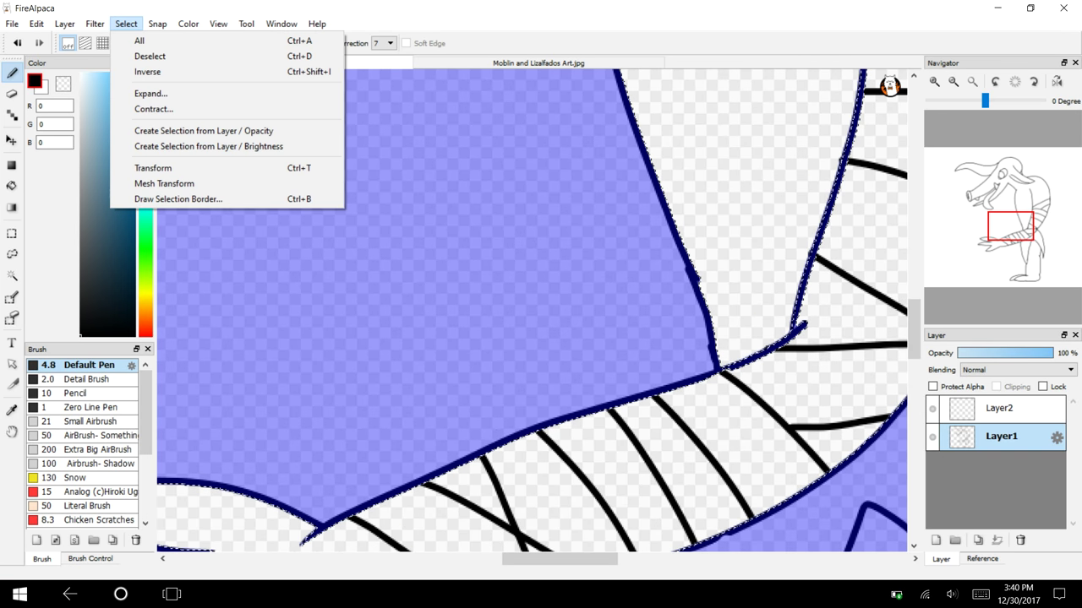
click(149, 56)
Erase the overlapping stroke ends on the foot at the toe, below the ankle and along the sole.
mouse_move(1009, 237)
mouse_down()
mouse_move(1002, 248)
mouse_move(1022, 240)
mouse_move(1028, 252)
mouse_move(1023, 280)
mouse_up()
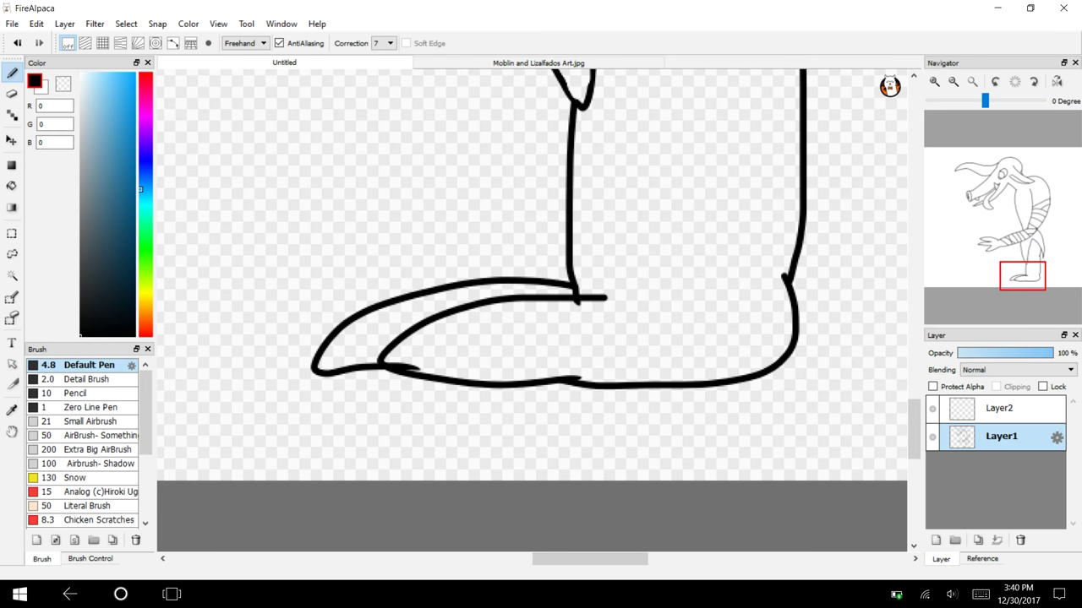
key(e)
click(935, 81)
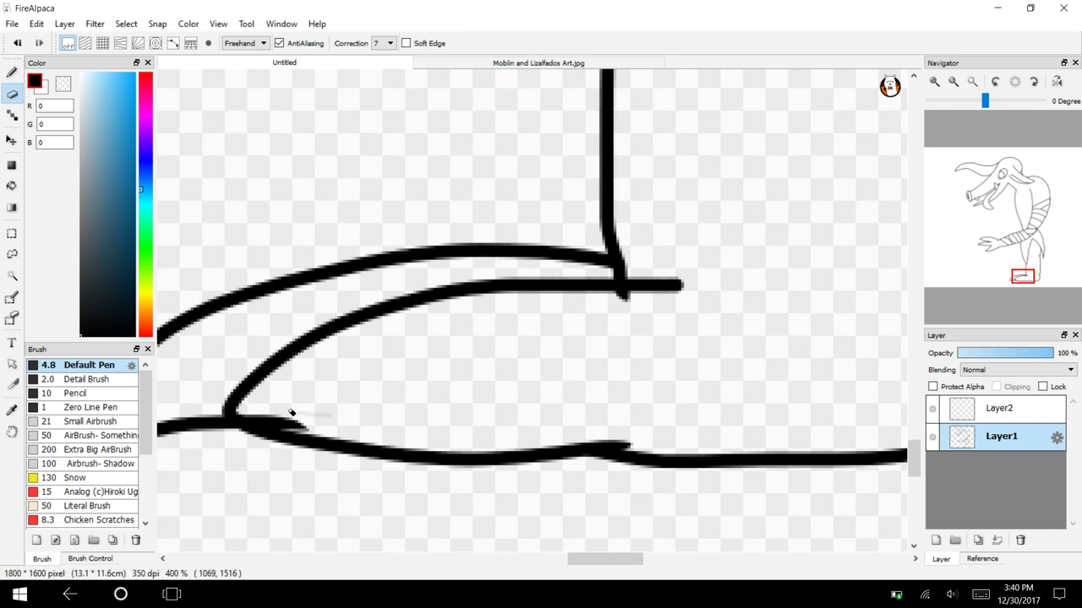
drag(277, 409, 257, 406)
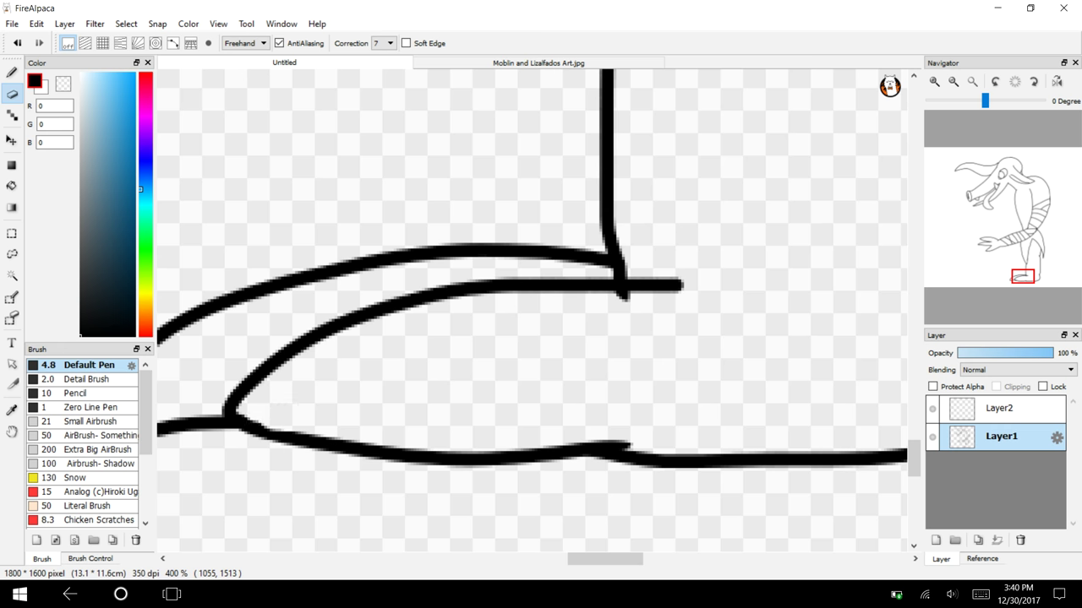
drag(656, 297, 621, 298)
drag(632, 441, 574, 439)
Draw a curved line across each of the two toes to mark off the claws.
click(953, 81)
click(952, 81)
key(b)
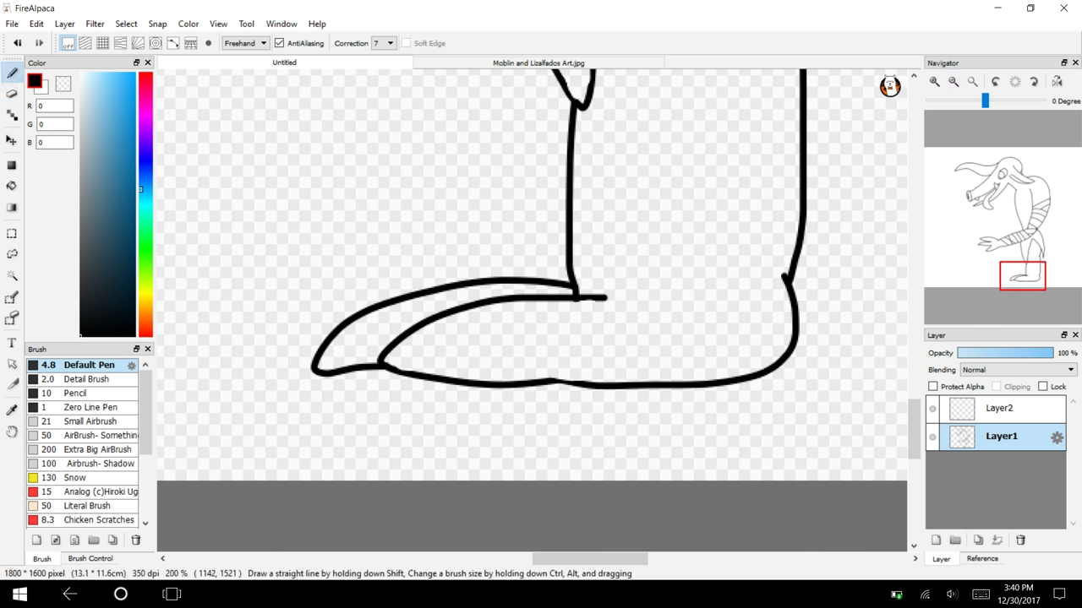
drag(440, 318, 462, 383)
drag(392, 302, 414, 324)
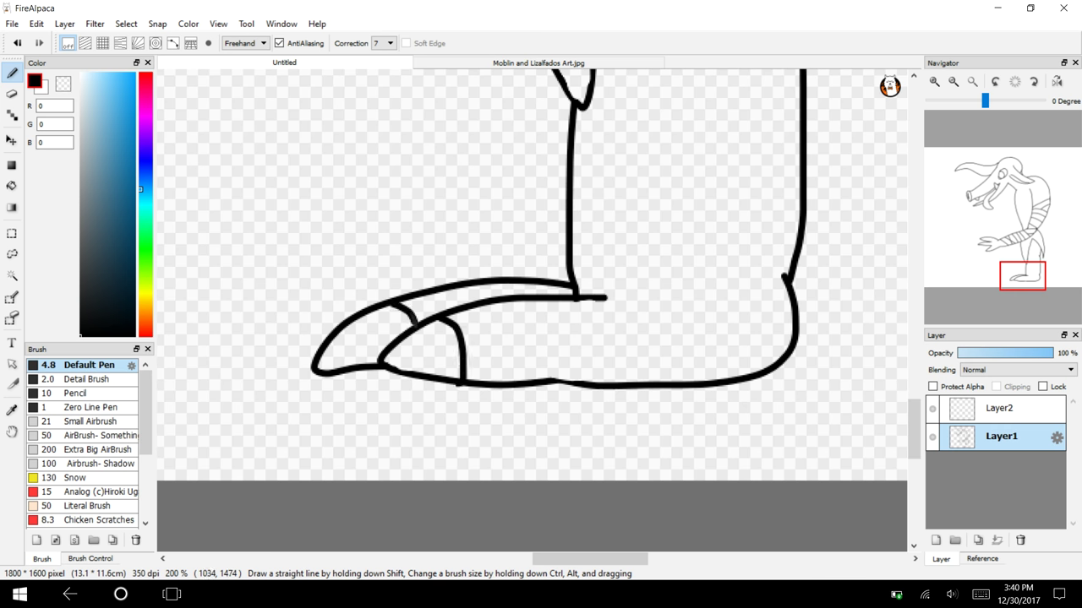
Draw curved claw lines near the tips of all three fingers, redrawing the one on the middle finger.
mouse_move(1026, 264)
mouse_down()
mouse_move(1022, 224)
mouse_move(995, 244)
mouse_up()
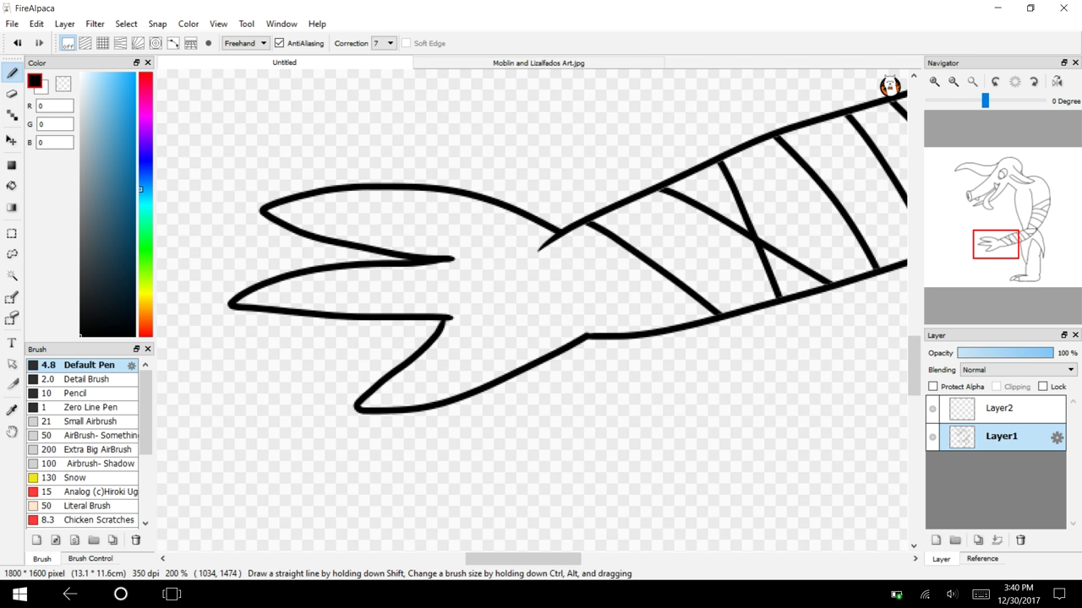
drag(348, 191, 340, 245)
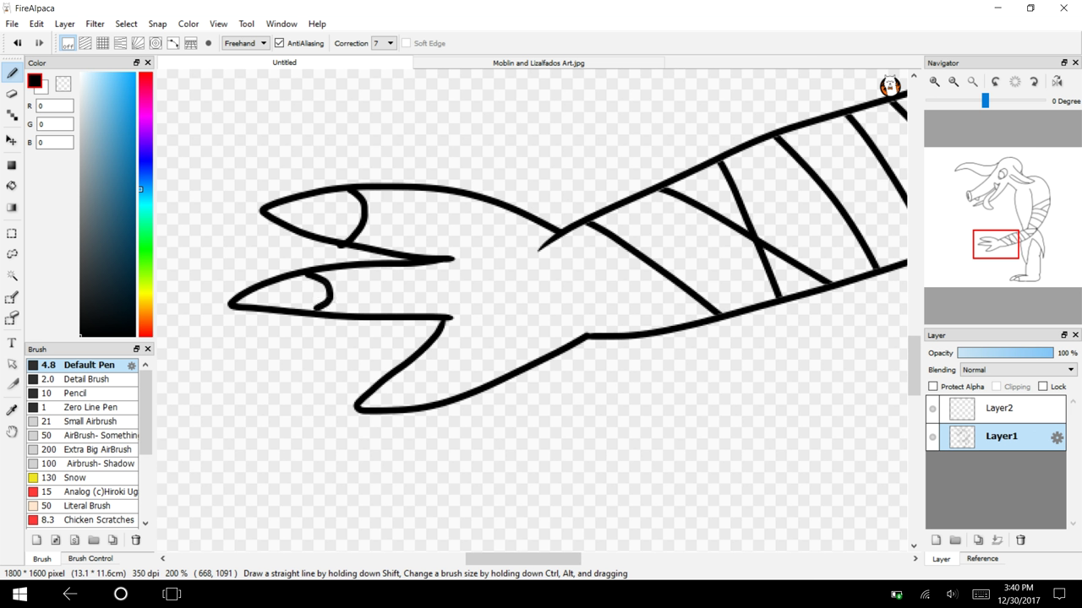
click(17, 43)
drag(304, 276, 323, 299)
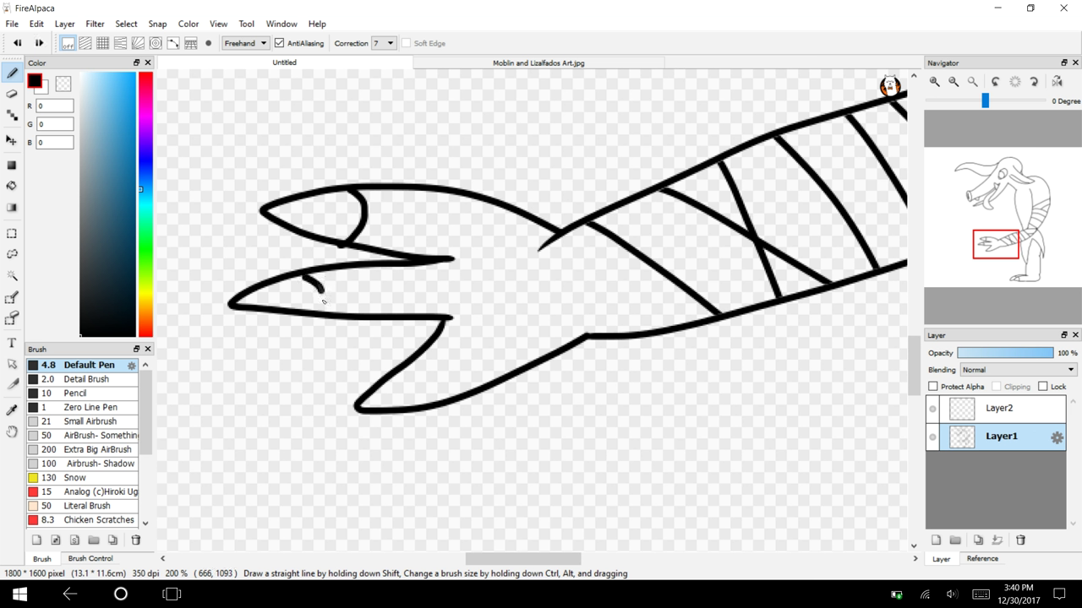
drag(393, 376, 402, 405)
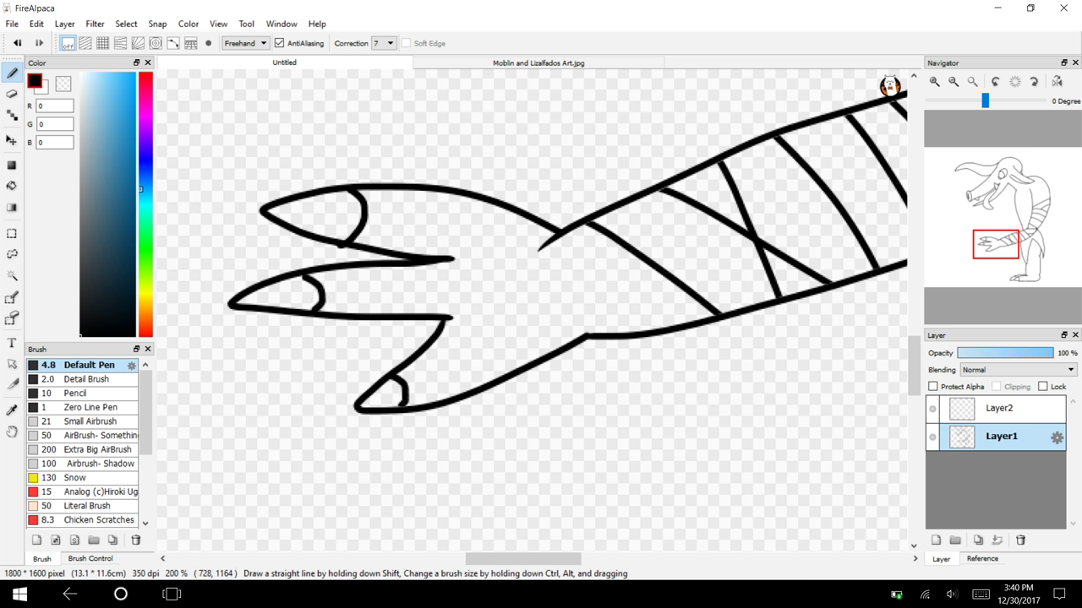
Try a line down the leg beside the loincloth's front flap, and undo it.
drag(995, 245, 1027, 259)
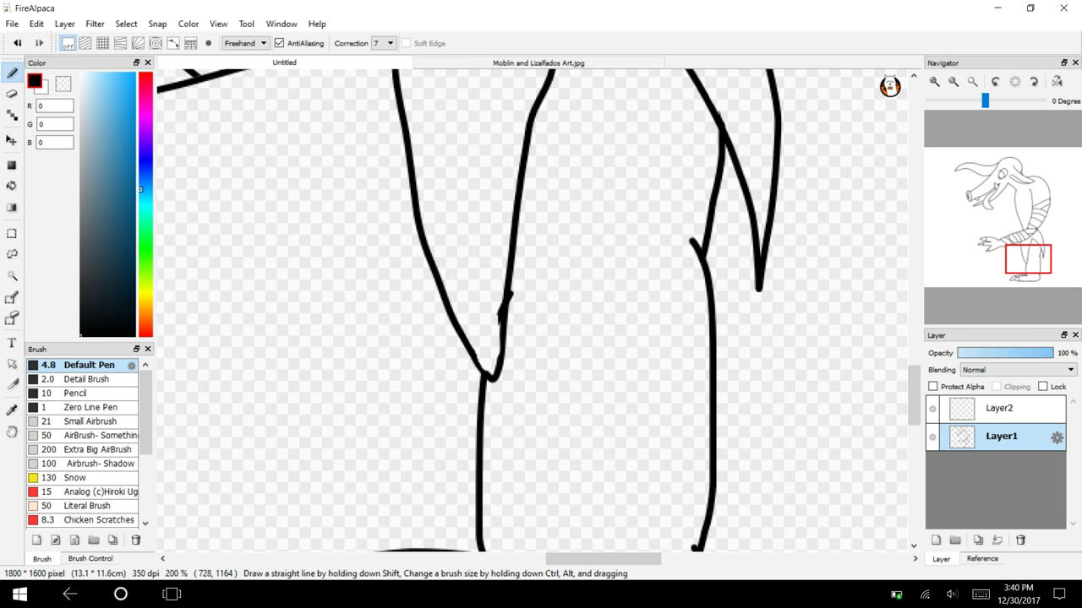
drag(526, 258, 545, 396)
click(17, 42)
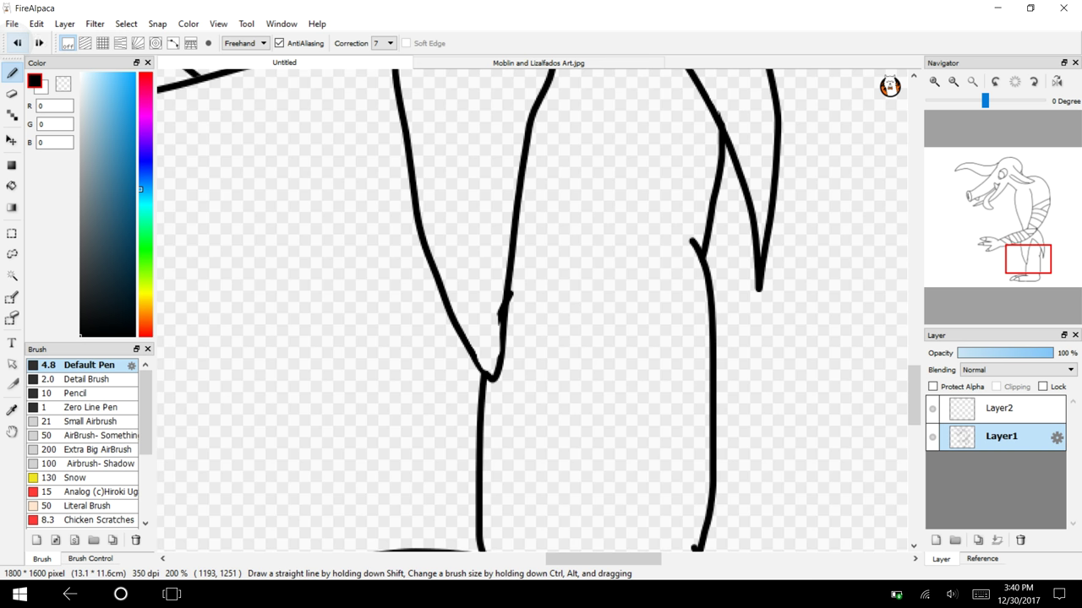
Check the Moblins' leg details in the reference image Moblin and Lizalfados Art.jpg and return to the drawing.
drag(1027, 258, 993, 190)
click(539, 62)
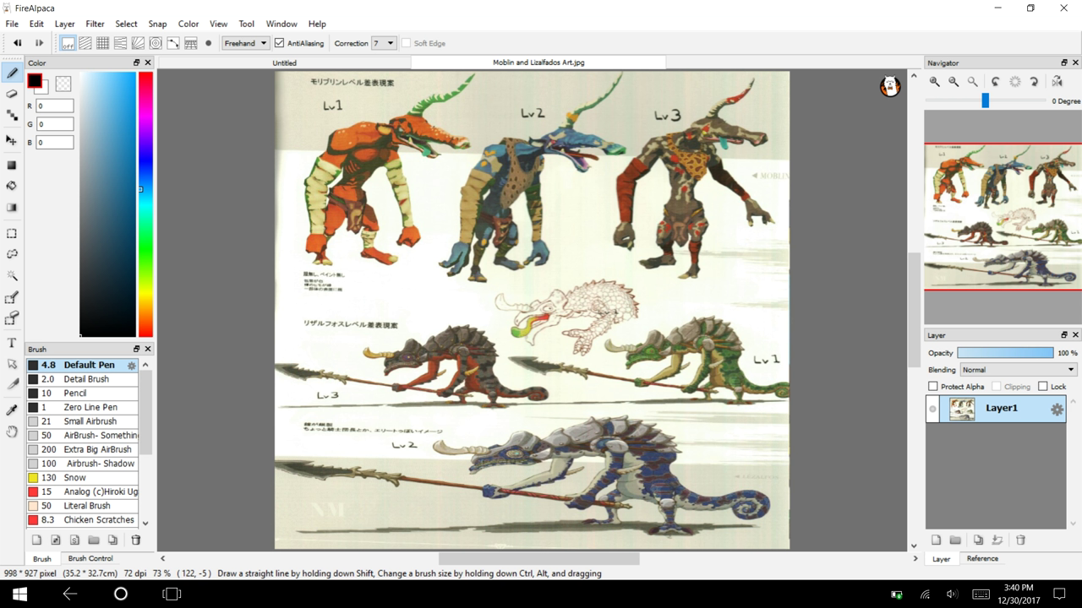
click(335, 63)
Select the leg's interior with the Magic Wand and draw two parallel slanted bandage lines across the lower leg.
drag(993, 190, 1029, 269)
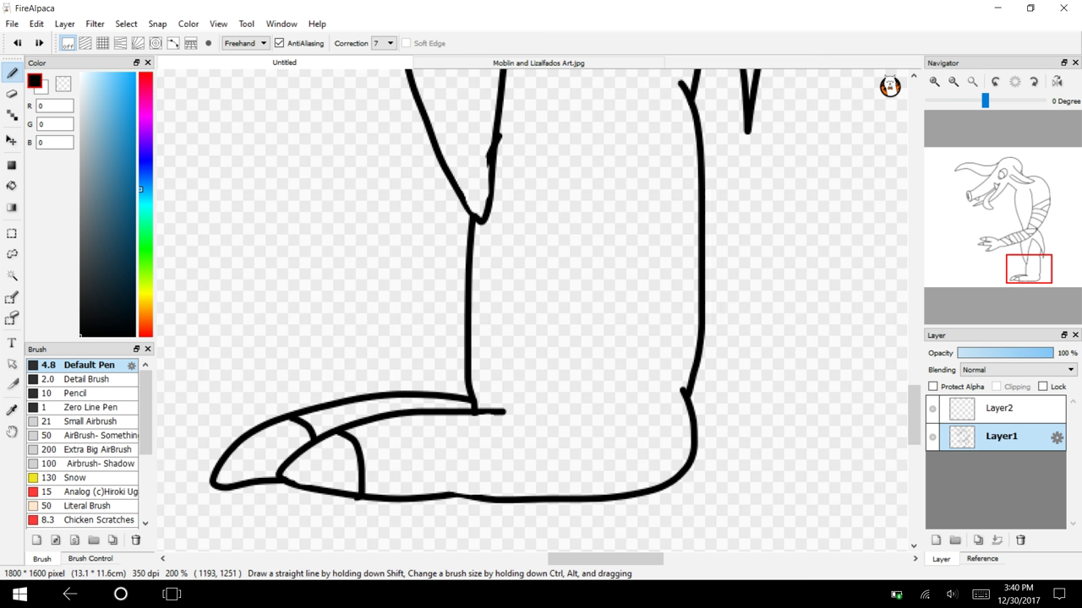
click(12, 297)
click(12, 275)
click(579, 338)
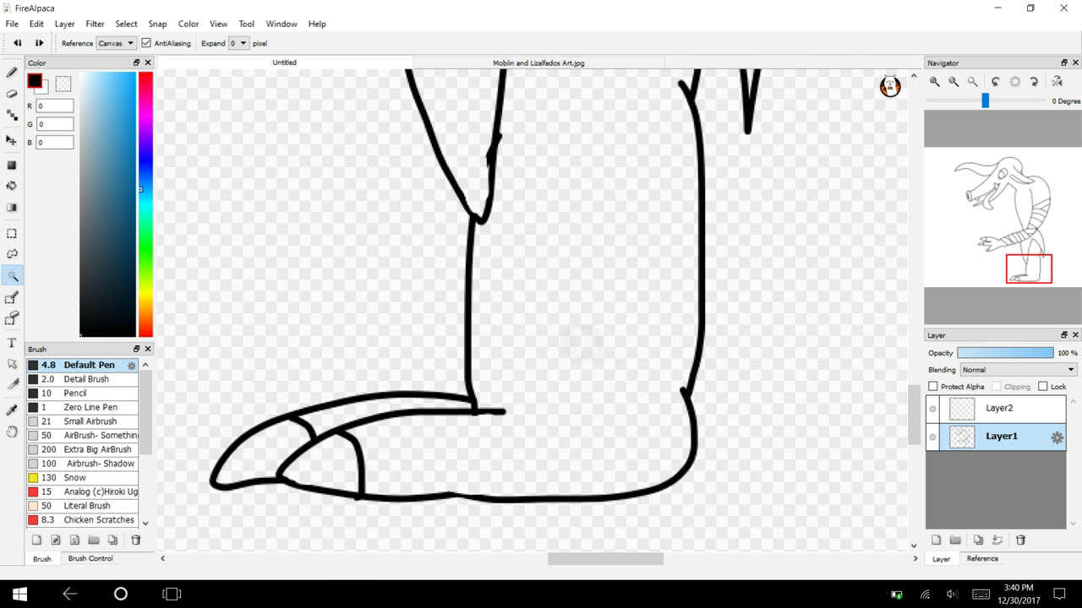
mouse_move(913, 415)
mouse_down()
mouse_move(913, 402)
mouse_move(914, 412)
mouse_up()
click(12, 72)
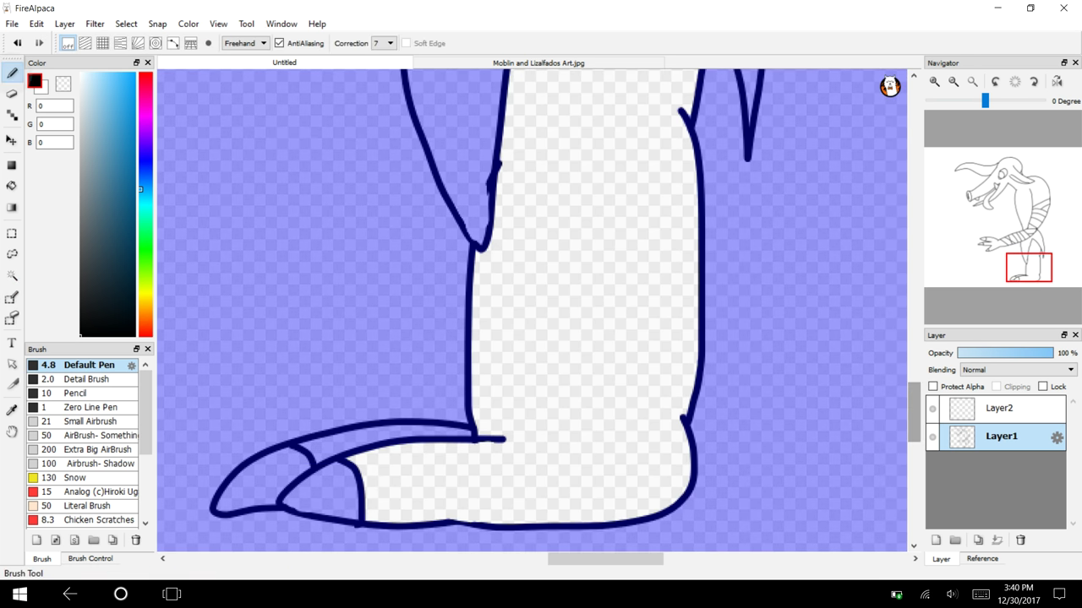
drag(682, 120, 496, 192)
drag(698, 212, 474, 301)
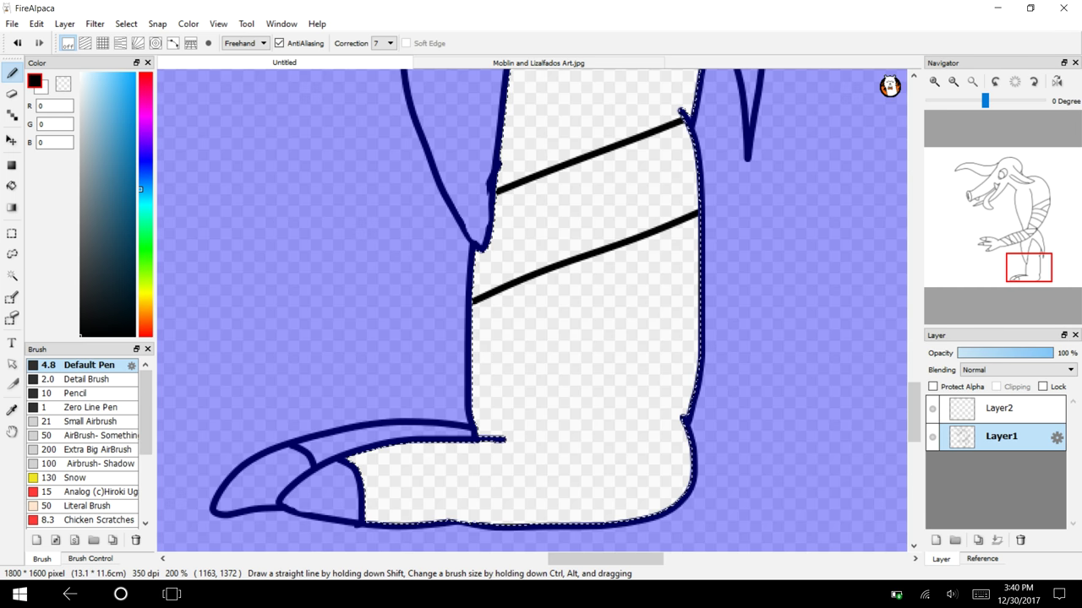
Add a nearly level bandage line above the ankle and another just above the top slanted line, undoing two stray strokes.
drag(699, 321, 473, 255)
click(17, 42)
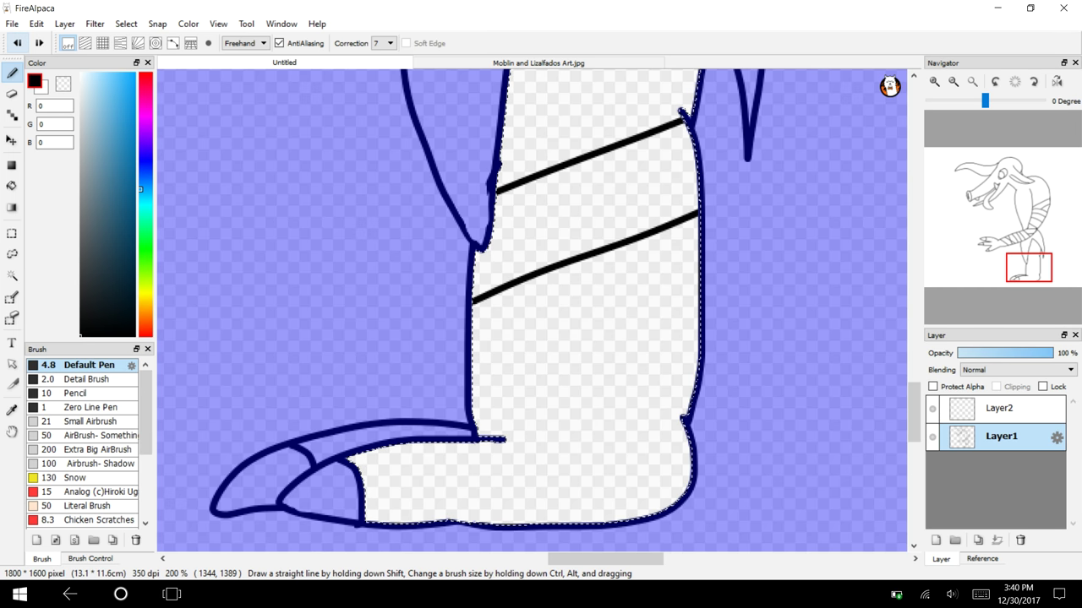
drag(473, 338, 698, 324)
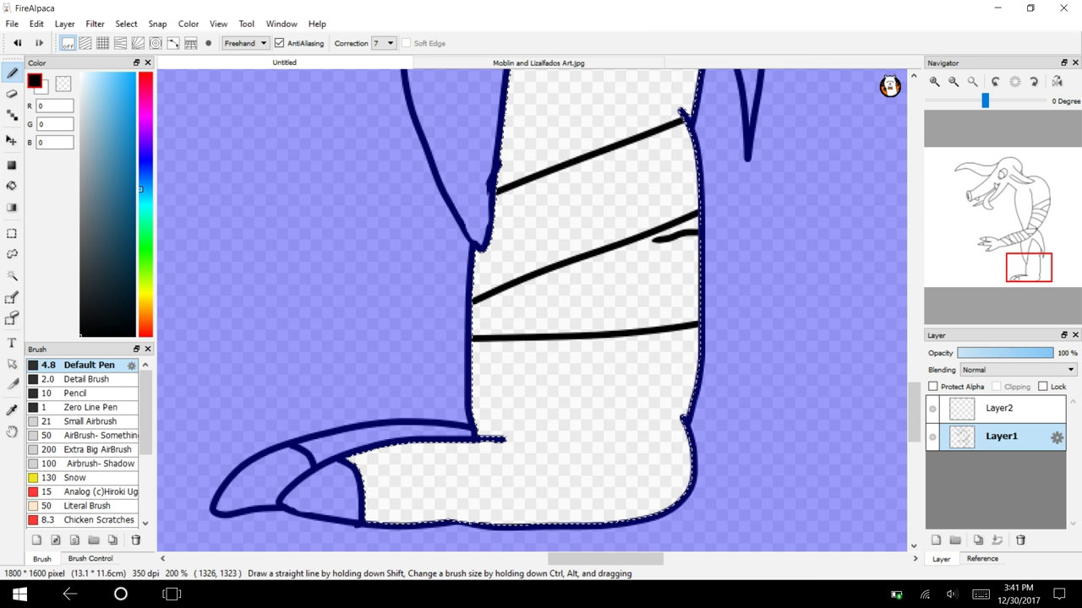
click(17, 43)
drag(506, 105, 683, 112)
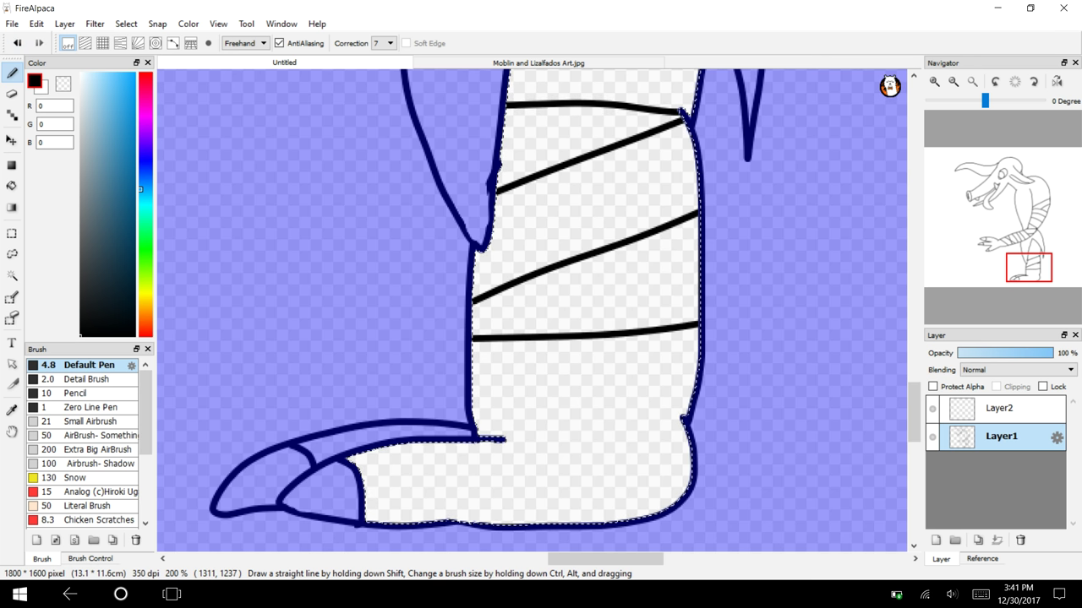
Draw two more nearly level bandage lines across the lower leg, the lowest at the ankle, and clear the selection.
drag(473, 378, 697, 386)
drag(479, 438, 686, 437)
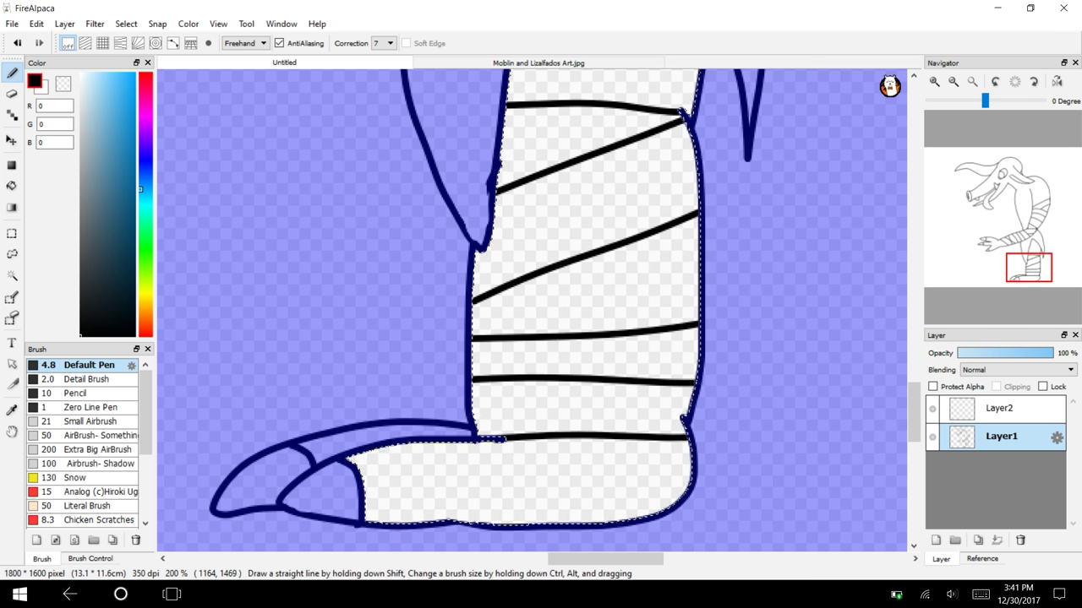
click(126, 23)
click(135, 72)
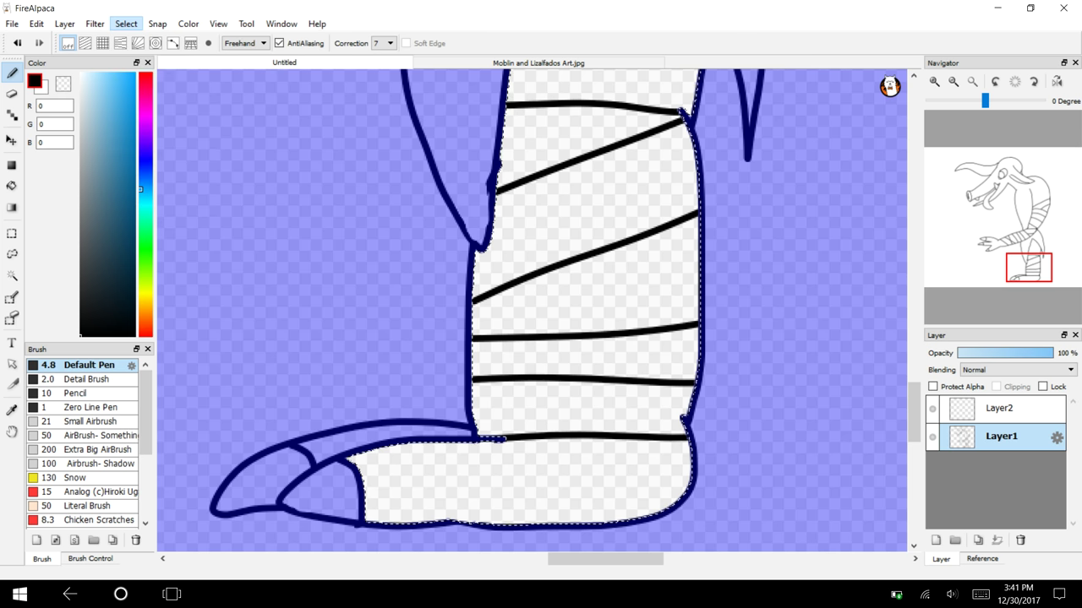
click(126, 24)
click(142, 54)
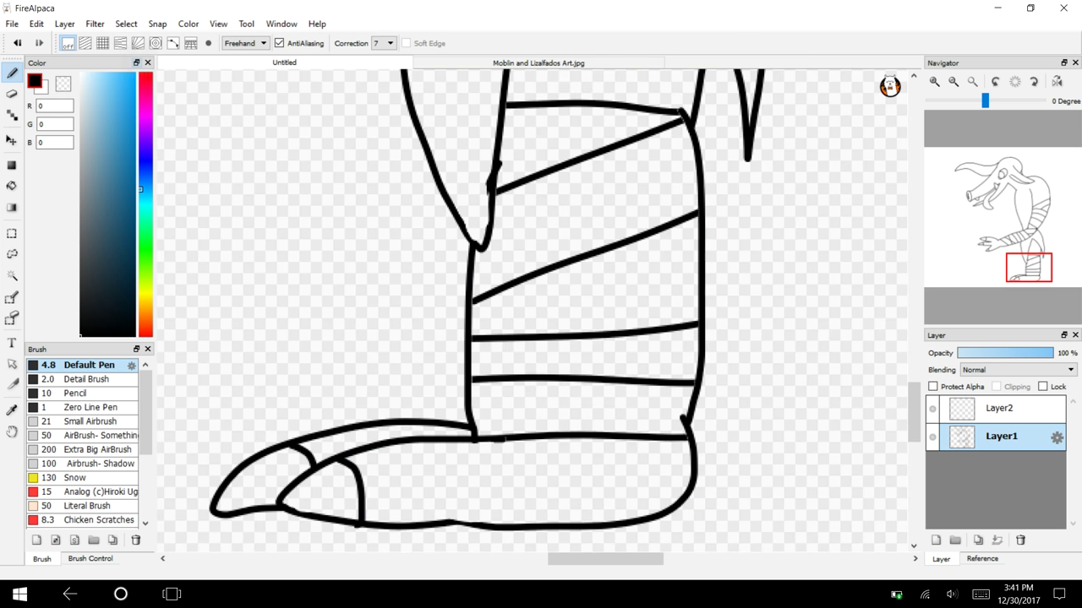
Erase the end of the upper-arm bandage line that sticks out past the arm's inner outline.
drag(1018, 263, 1009, 217)
click(953, 81)
drag(914, 318, 914, 295)
key(e)
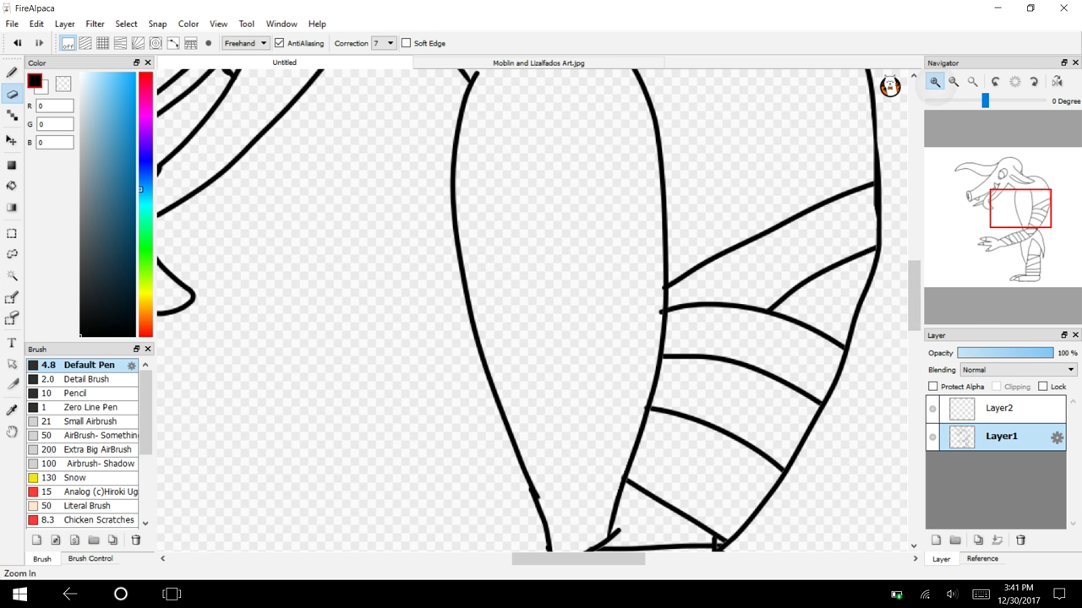
click(933, 81)
click(933, 81)
drag(783, 338, 775, 241)
click(953, 81)
click(953, 82)
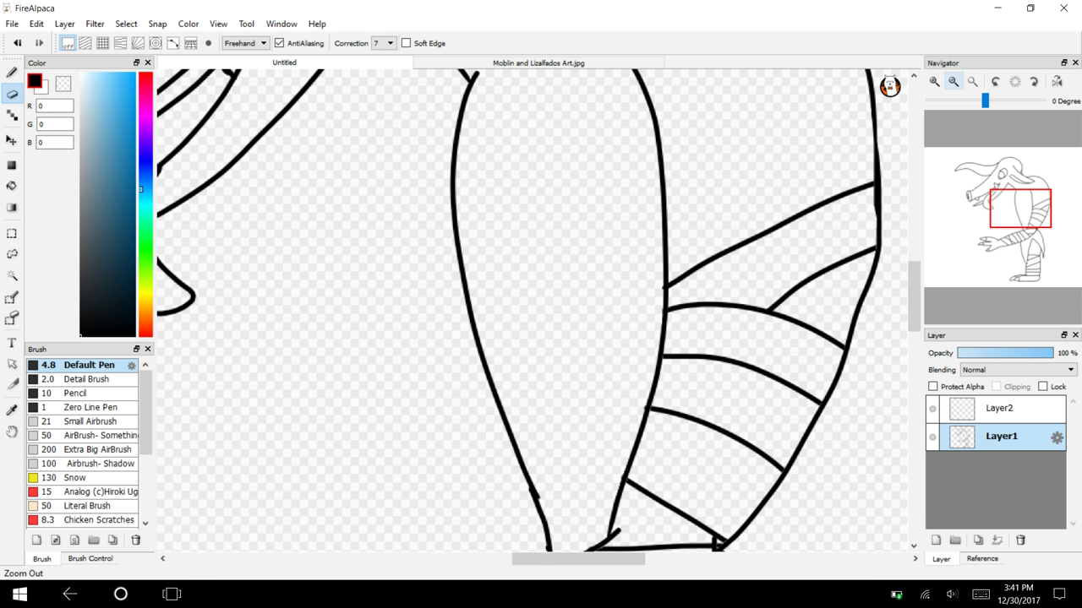
Check the skin colour in Moblin and Lizalfados Art.jpg, then fill the head, body and lower jaw tip with red, RGB 215, 96, 96.
drag(1033, 203, 1002, 181)
click(531, 64)
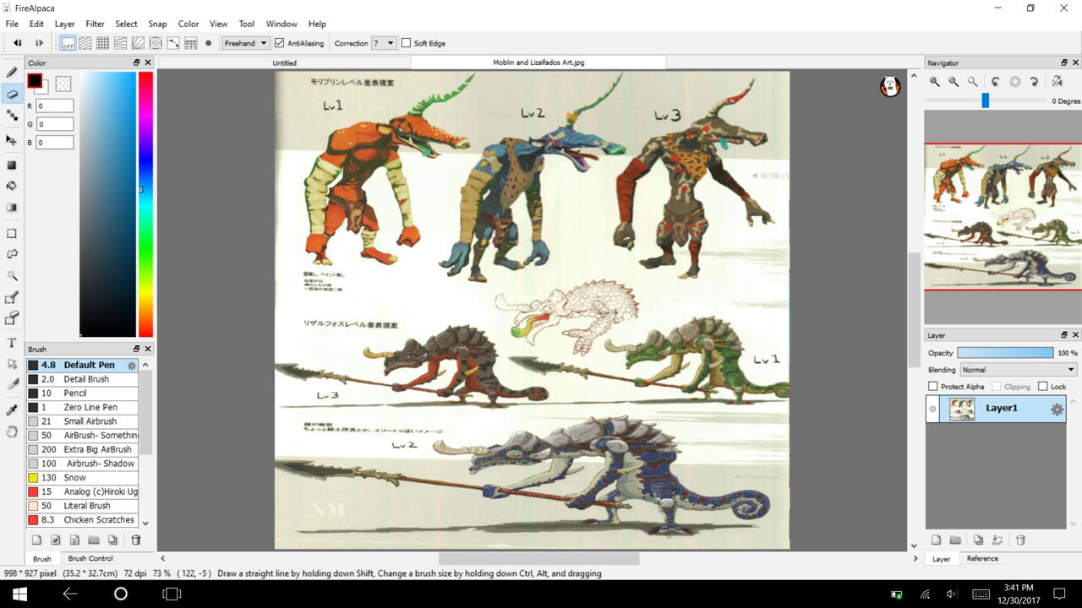
click(320, 62)
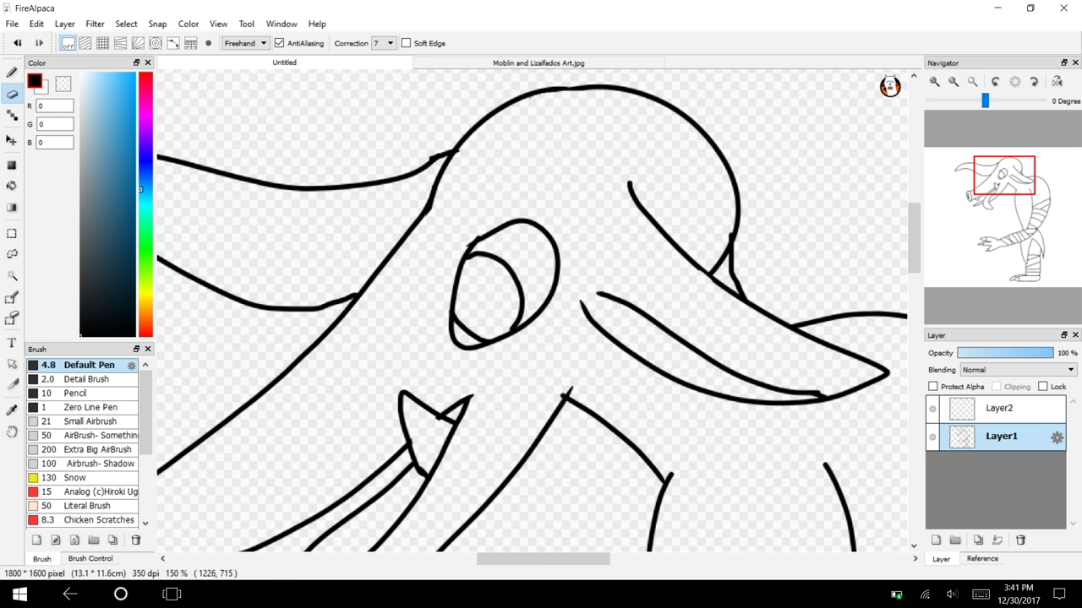
drag(991, 194, 992, 189)
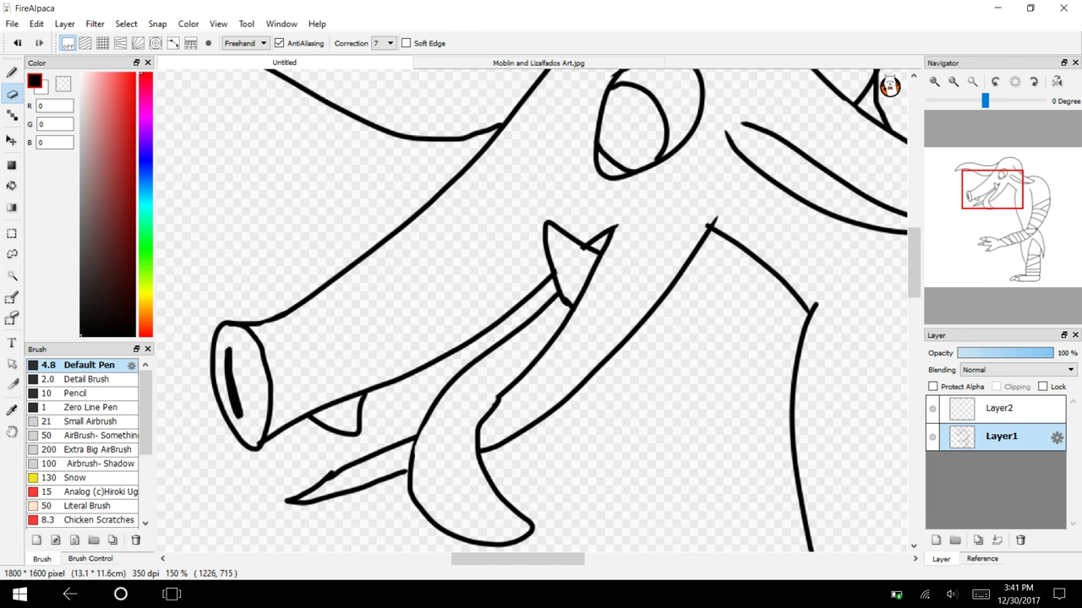
drag(108, 126, 110, 116)
click(12, 185)
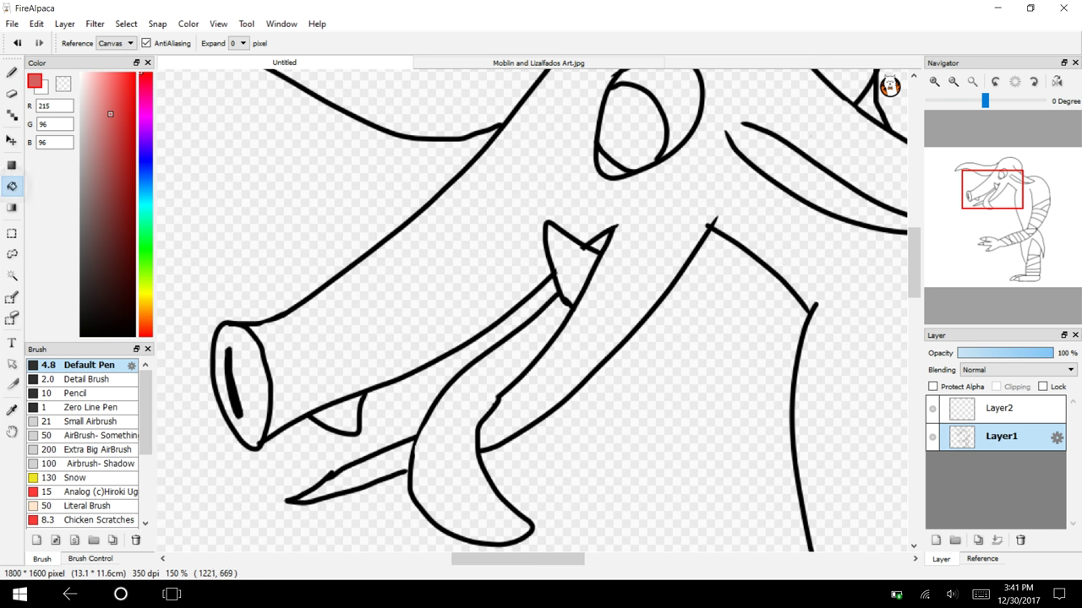
click(396, 325)
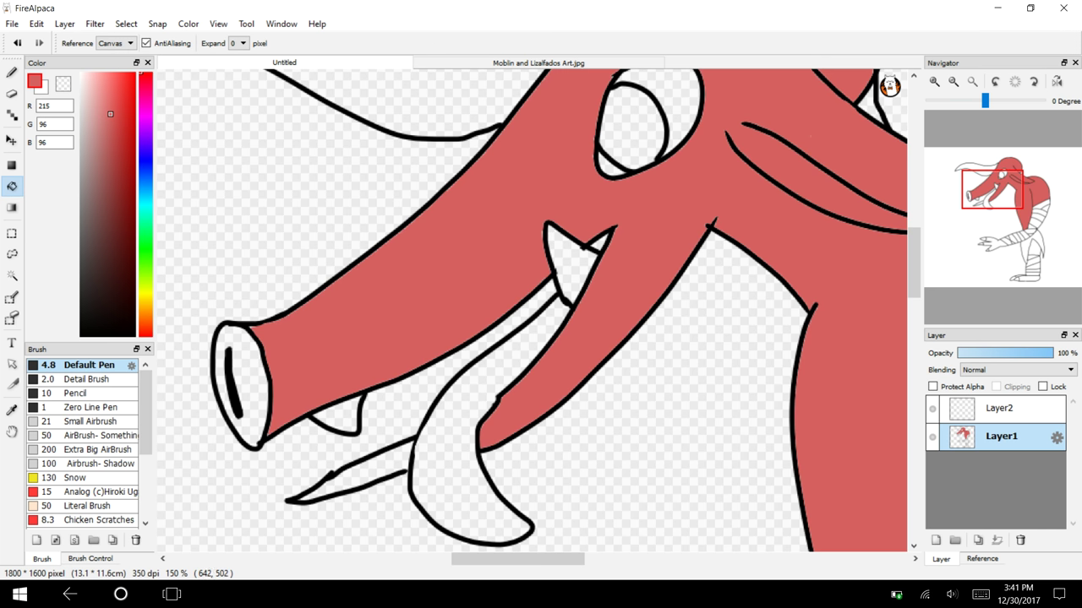
click(372, 467)
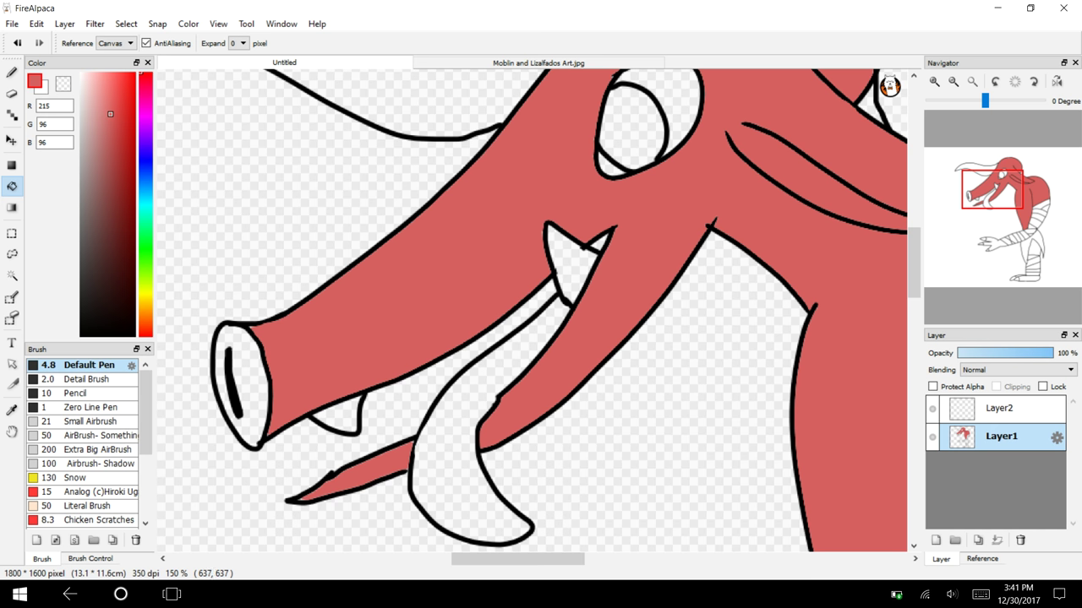
Fill the thigh, the foot with its rear toe, and the hand with the same red.
drag(1005, 193, 1013, 277)
click(647, 341)
click(626, 317)
click(567, 287)
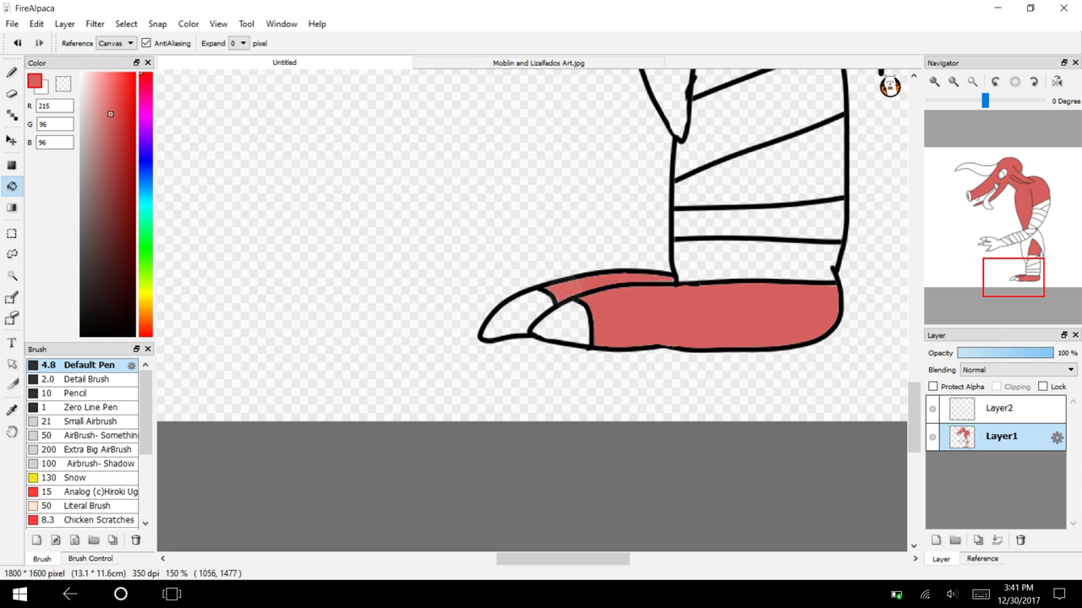
drag(1013, 277, 991, 245)
click(559, 299)
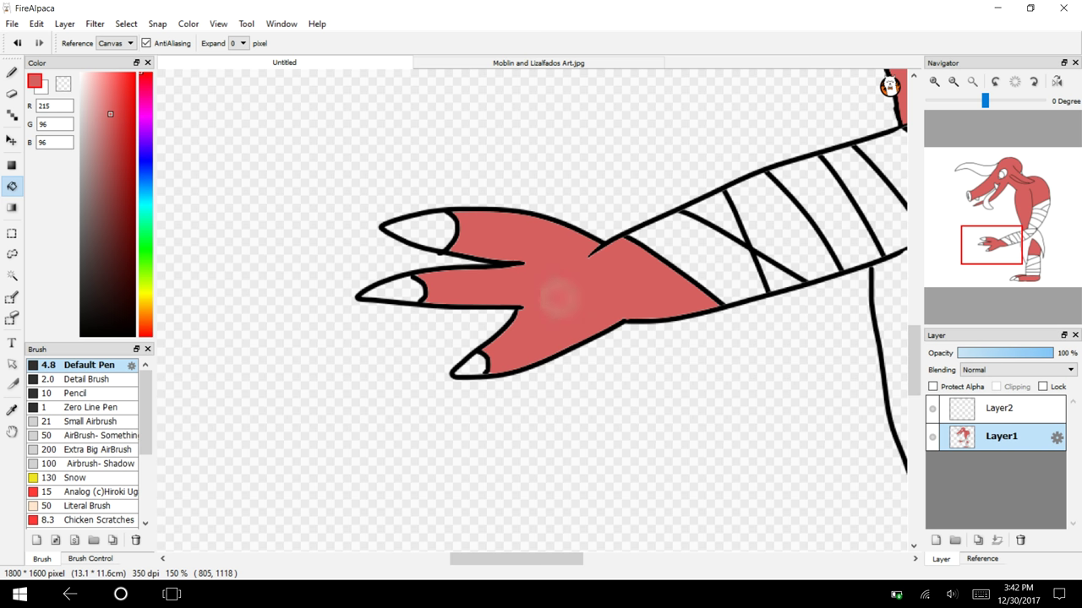
Compare the head with the reference image and fill the snout's flat end with very pale pink, RGB 255, 240, 240.
mouse_move(996, 224)
mouse_down()
mouse_move(1022, 201)
mouse_move(1015, 180)
mouse_up()
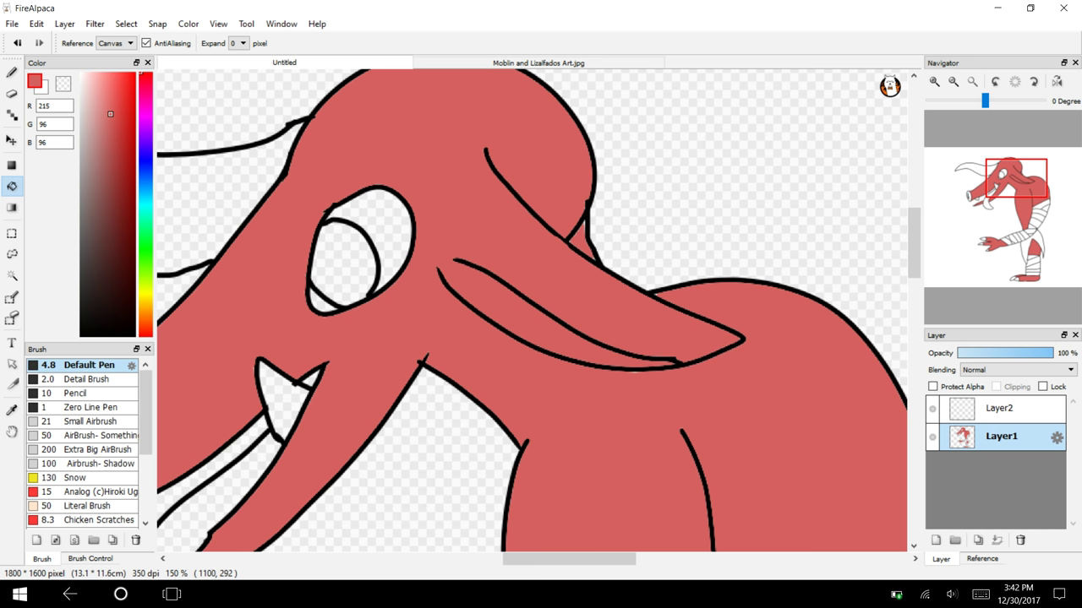
mouse_move(1015, 179)
mouse_down()
mouse_move(1008, 192)
mouse_move(987, 182)
mouse_move(996, 181)
mouse_up()
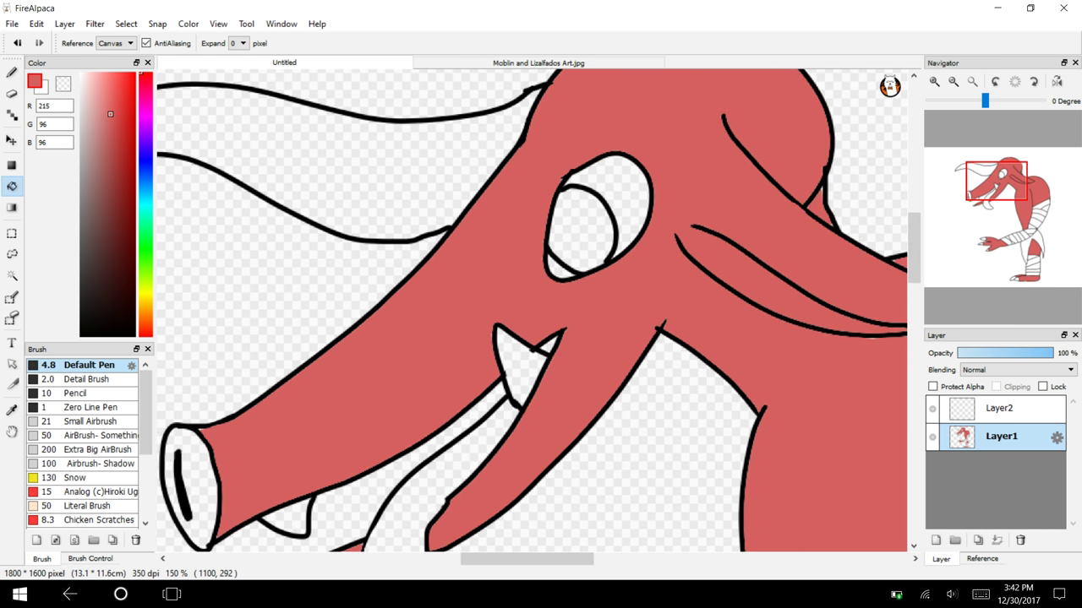
click(495, 65)
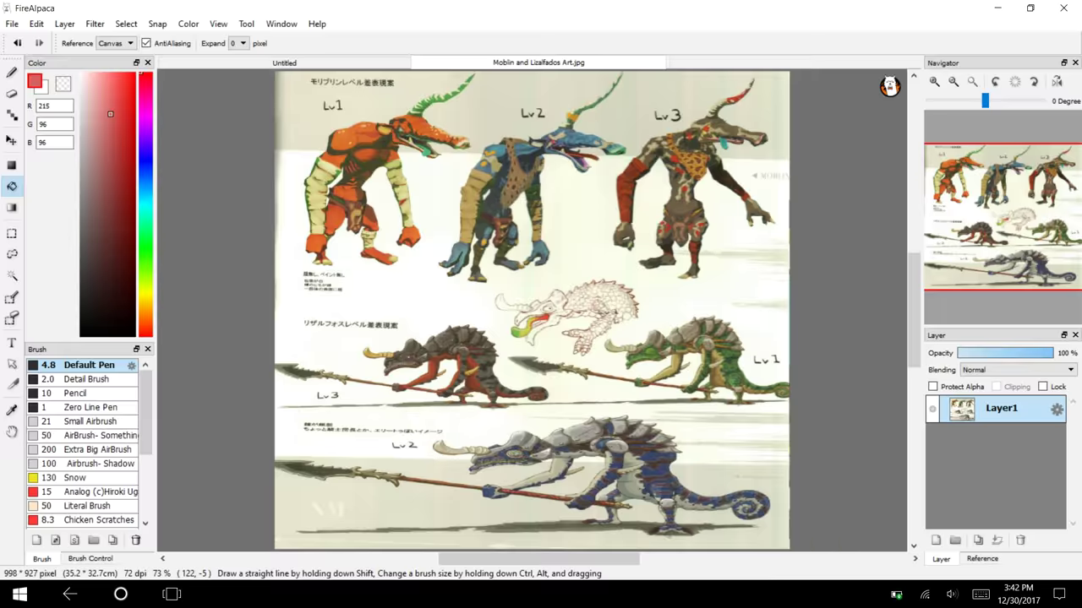
click(326, 63)
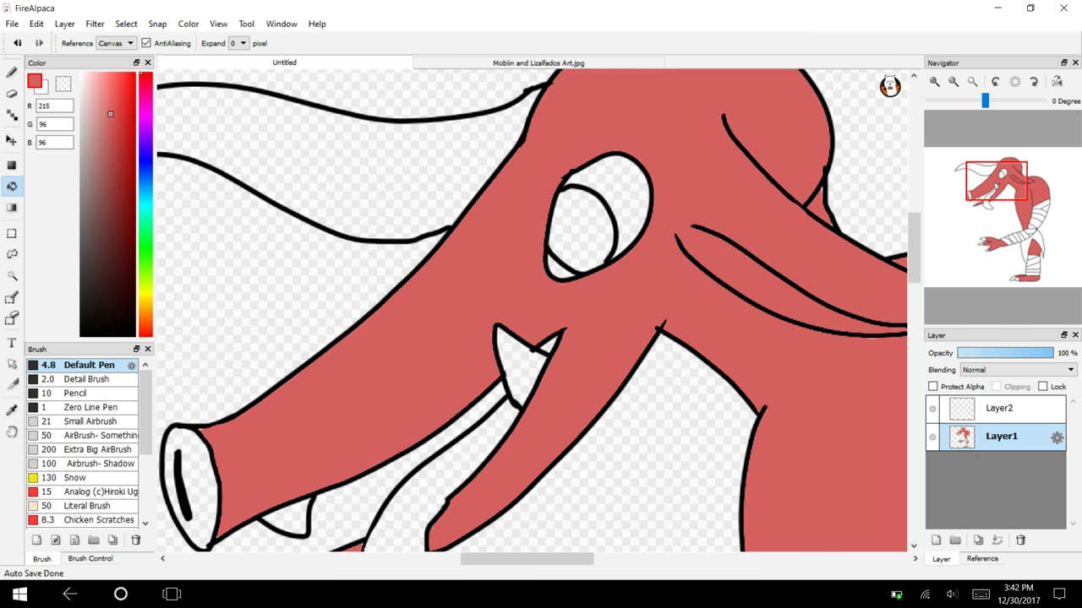
key(ctrl+Tab)
click(326, 63)
drag(96, 91, 89, 82)
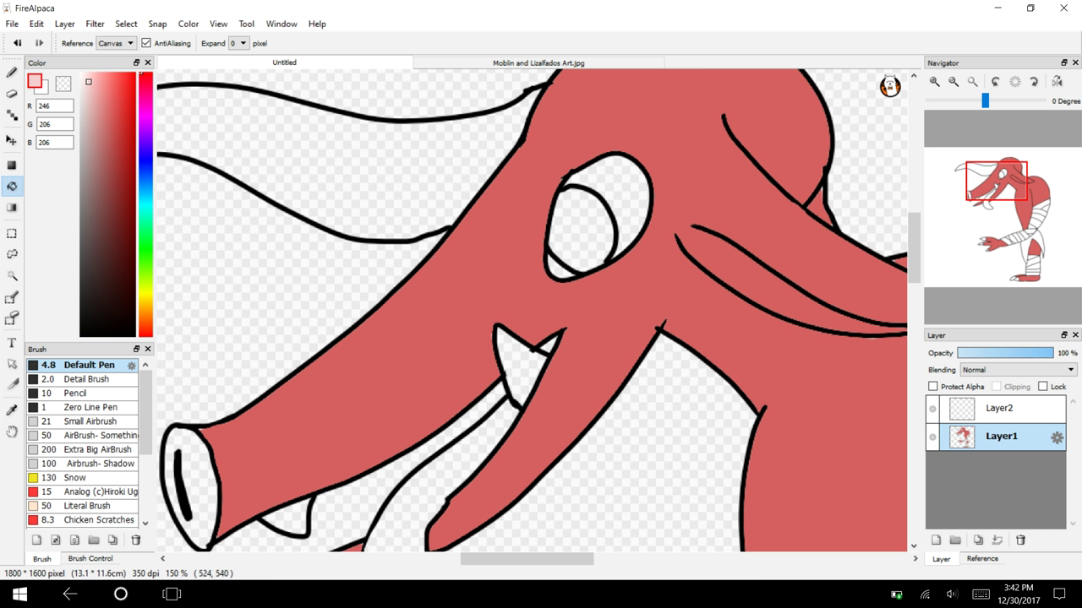
click(200, 490)
click(83, 73)
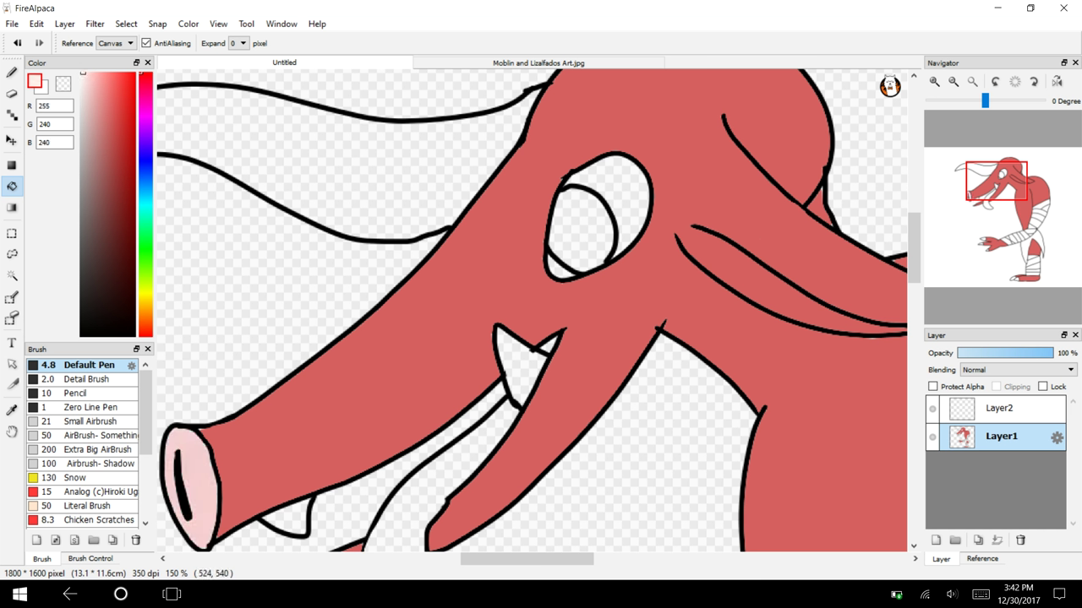
click(202, 466)
Check the tongue in the reference image and fill the drawing's tongue with green, RGB 56, 235, 153.
mouse_move(994, 185)
mouse_down()
mouse_move(988, 204)
mouse_move(989, 192)
mouse_up()
click(537, 63)
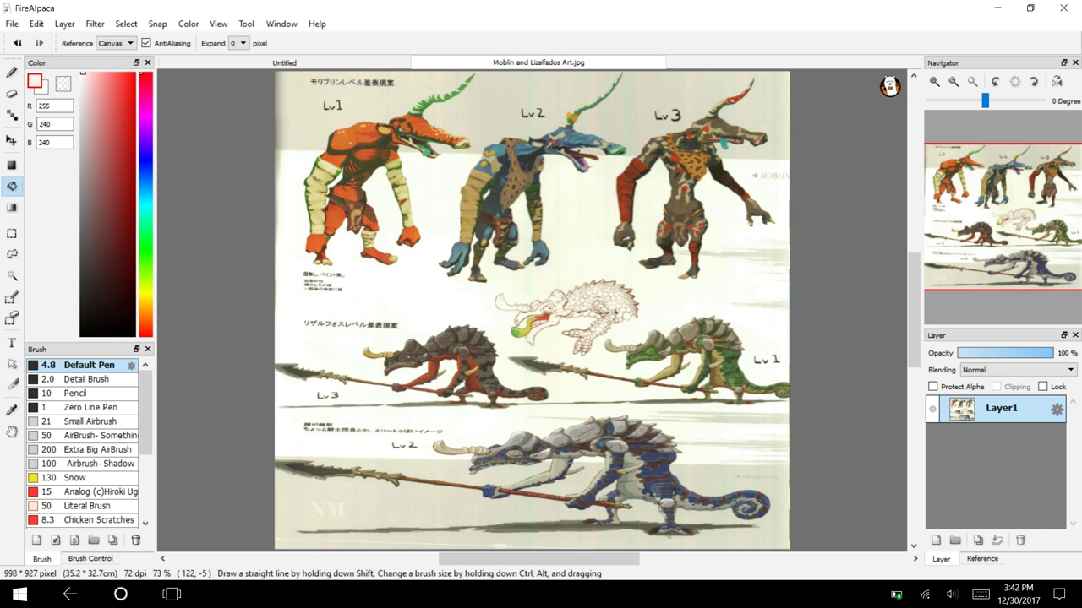
key(ctrl+Tab)
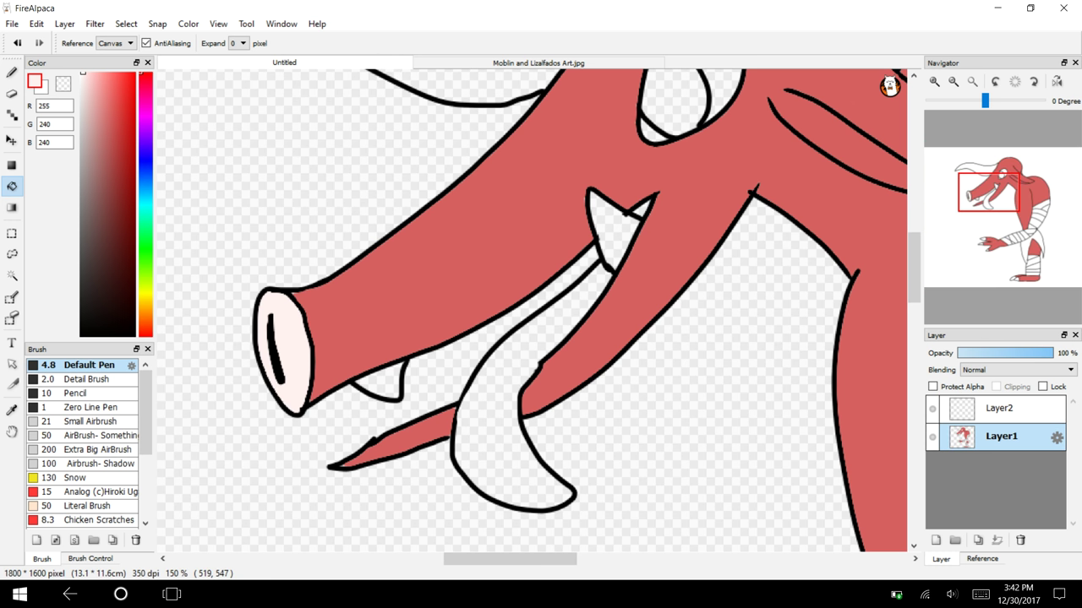
click(145, 225)
click(122, 93)
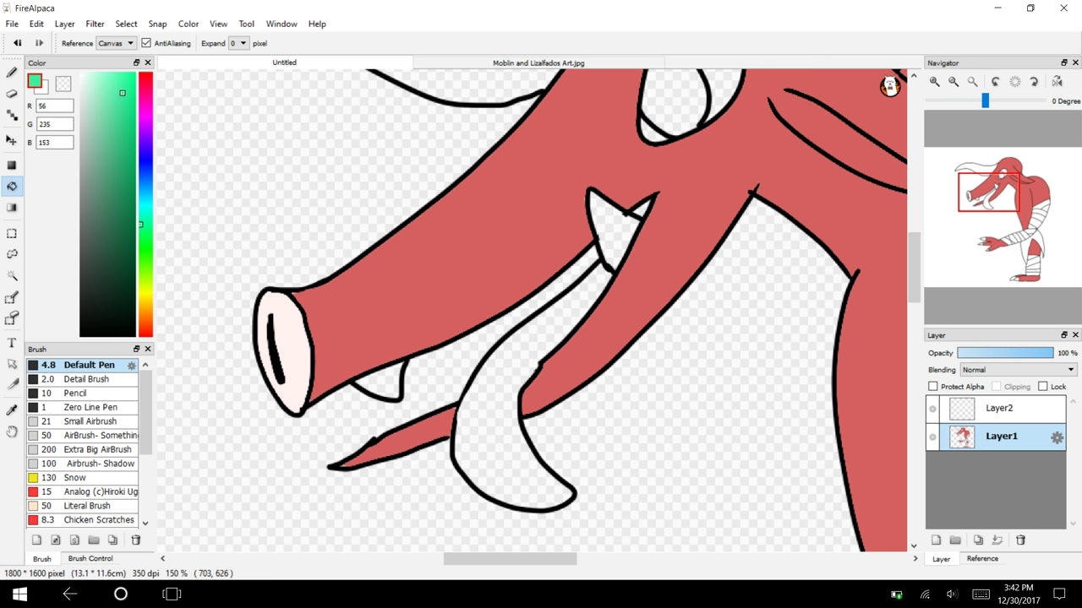
click(490, 418)
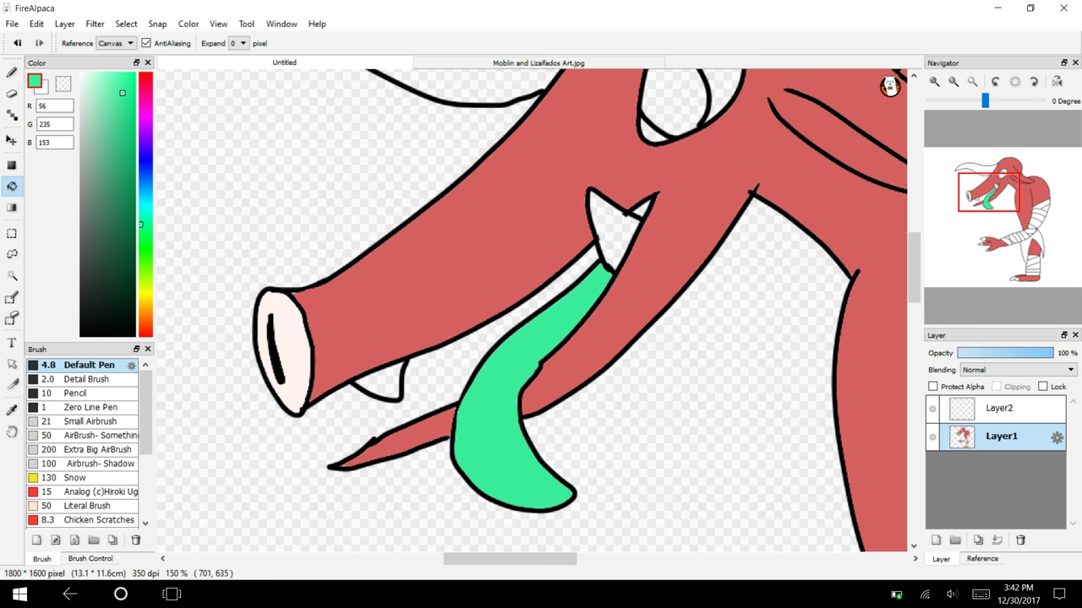
Fill the two teeth with cream, RGB 247, 228, 201, and the horn with a darker tan, RGB 234, 213, 184.
click(146, 311)
click(90, 79)
click(378, 387)
click(608, 220)
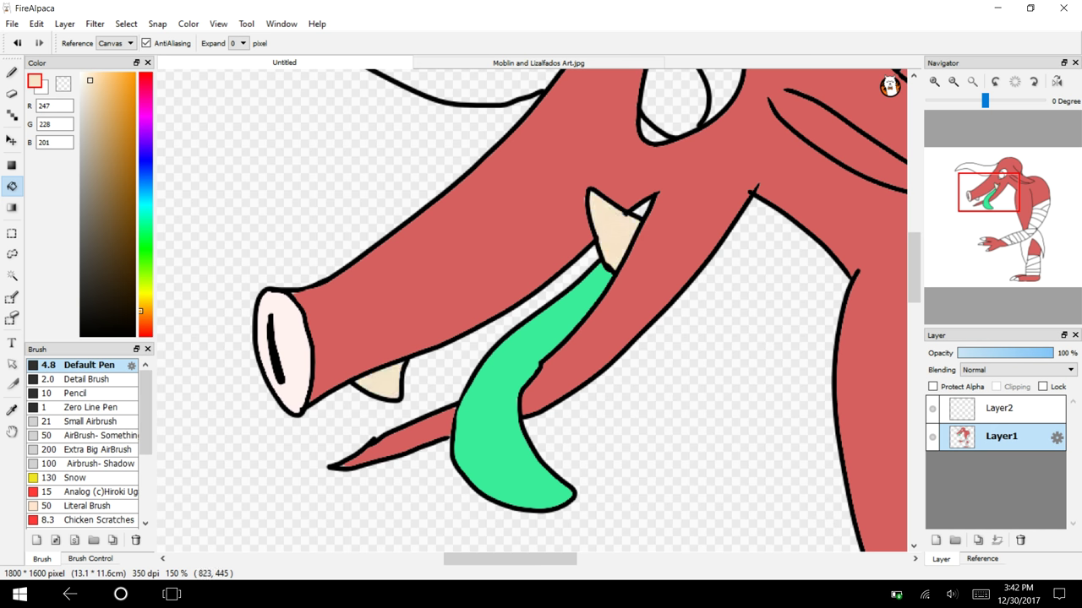
drag(989, 164, 975, 174)
click(505, 222)
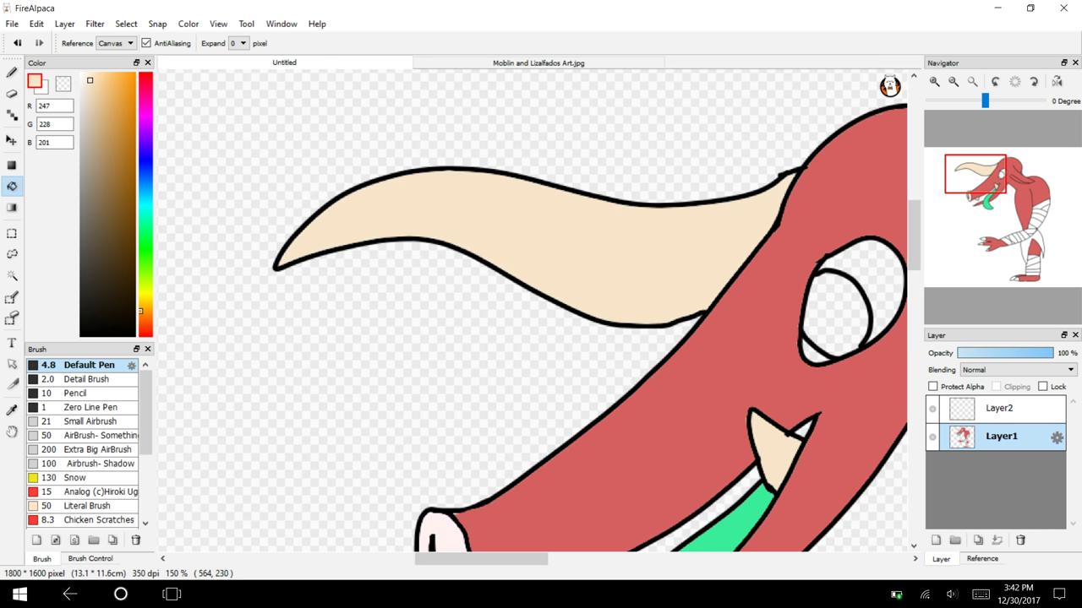
drag(90, 80, 92, 94)
click(399, 208)
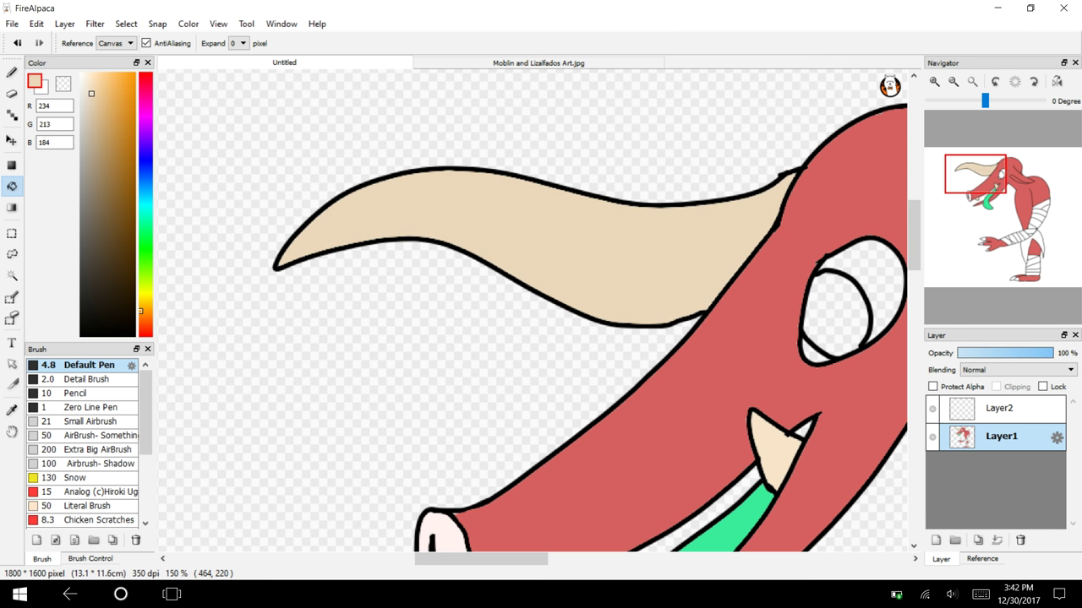
Select the horn's interior with the Magic Wand, draw curved ridge lines along its length in RGB 194, 178, 155, and clear the selection.
click(90, 135)
click(12, 72)
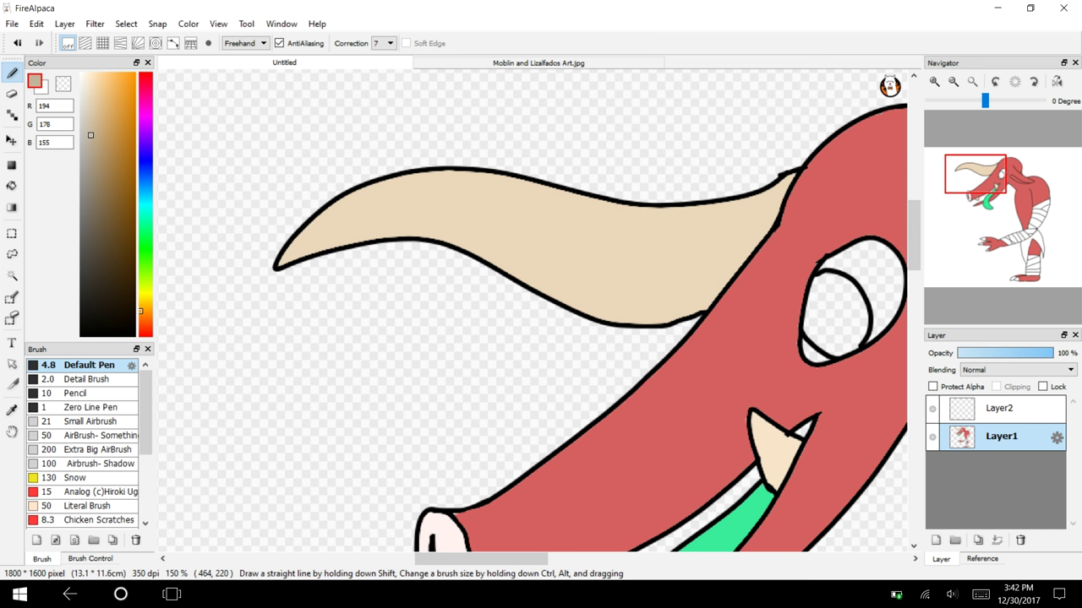
drag(715, 228, 691, 293)
click(17, 42)
click(11, 275)
click(680, 257)
click(11, 73)
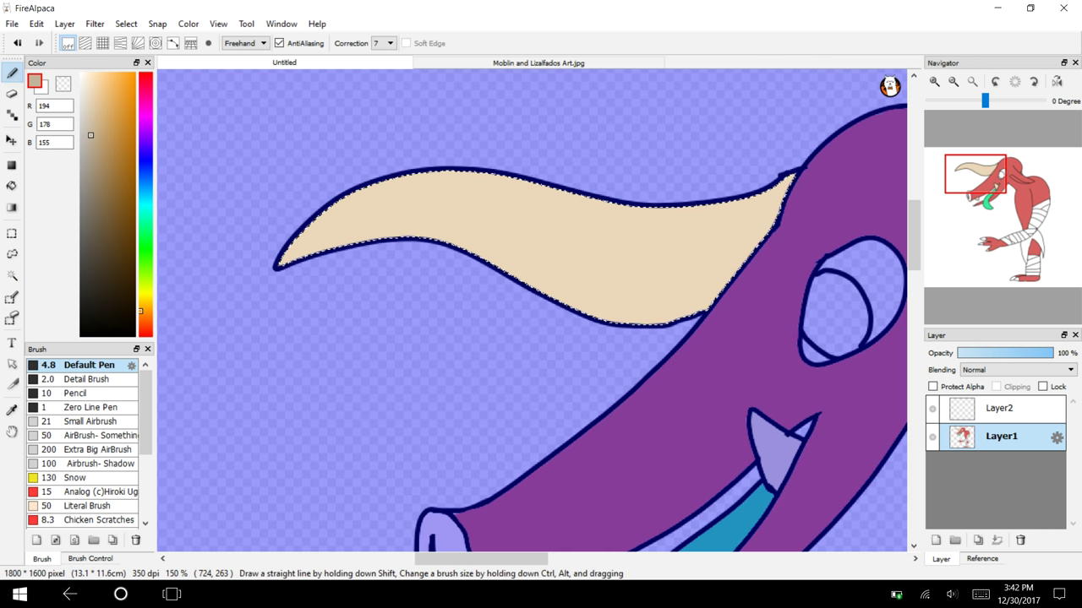
mouse_move(703, 206)
mouse_down()
mouse_move(673, 270)
mouse_move(670, 320)
mouse_up()
drag(653, 209, 620, 321)
drag(608, 205, 571, 302)
drag(570, 194, 530, 283)
drag(526, 181, 490, 282)
drag(478, 173, 452, 290)
drag(442, 172, 411, 237)
drag(392, 179, 383, 238)
mouse_move(355, 193)
mouse_down()
mouse_move(341, 247)
mouse_move(292, 259)
mouse_up()
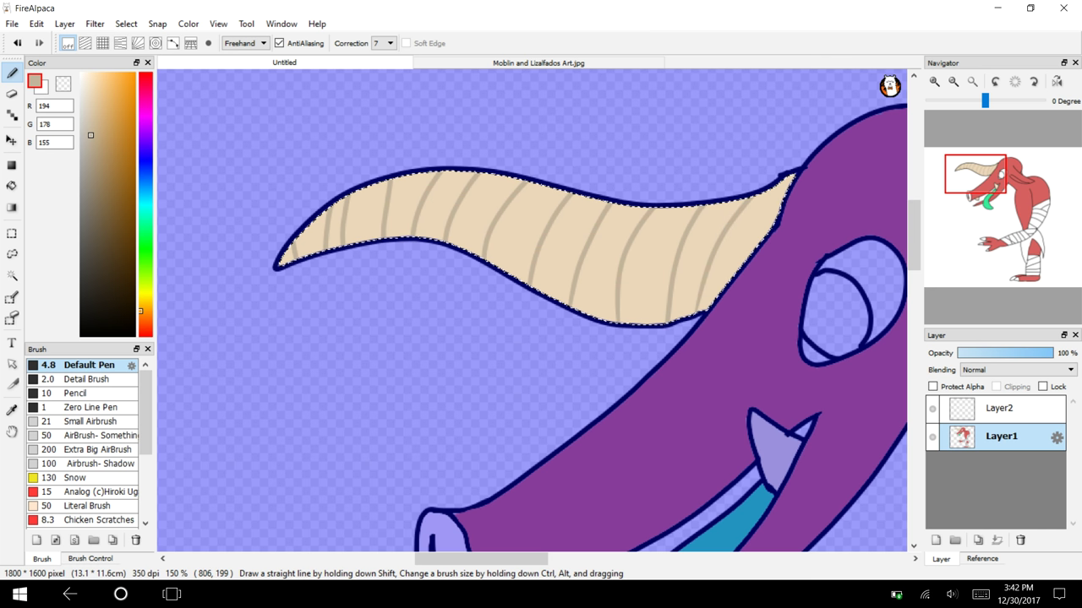
click(126, 23)
click(145, 56)
Sample the body red, darken it to RGB 183, 94, 94, and draw six slanted pen lines across the front of the torso.
drag(995, 176, 1025, 201)
click(12, 410)
click(553, 362)
click(107, 147)
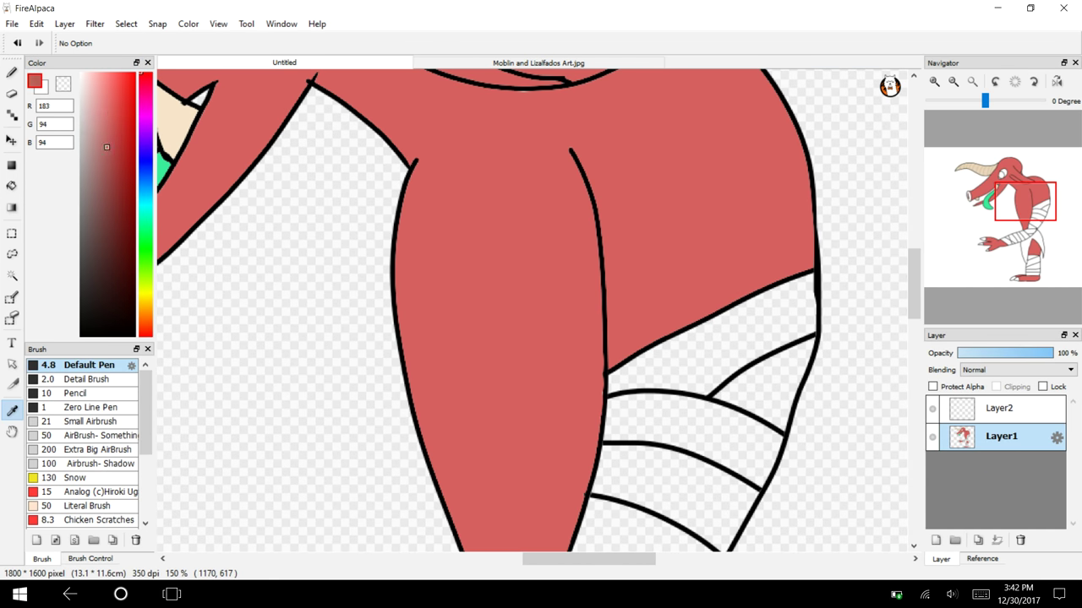
click(11, 73)
drag(913, 284, 914, 308)
drag(582, 223, 474, 282)
mouse_move(576, 290)
mouse_down()
mouse_move(516, 340)
mouse_move(480, 348)
mouse_up()
drag(554, 365, 494, 395)
drag(541, 427, 509, 437)
drag(545, 284, 482, 311)
drag(533, 204, 451, 233)
Redraw the upper edge of the lower jaw tip in black as a line rising to the tongue, undoing two attempts.
drag(1022, 208, 982, 196)
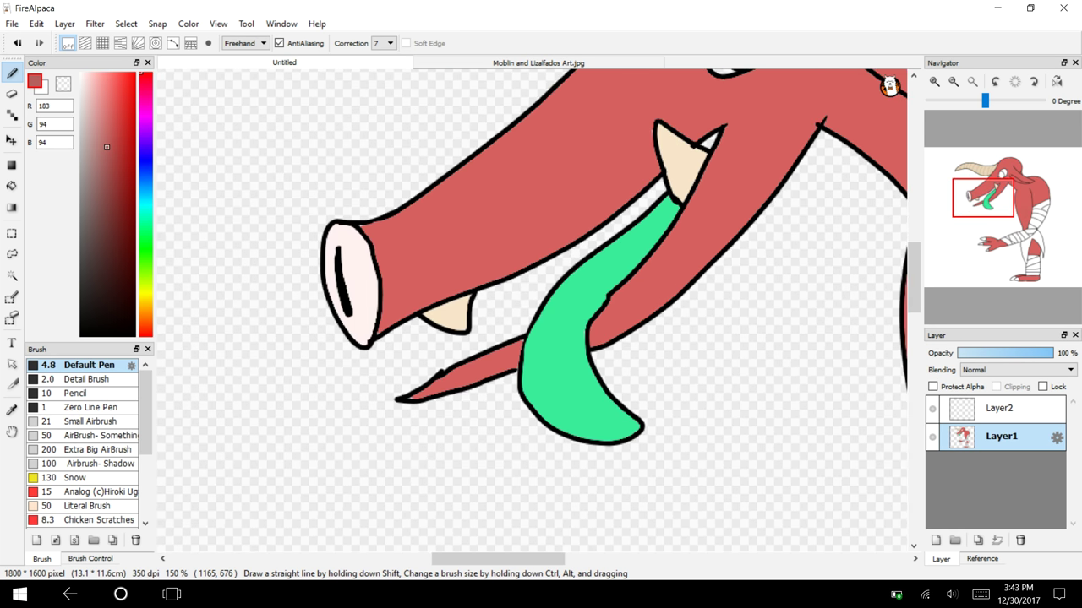
drag(106, 147, 80, 336)
click(953, 82)
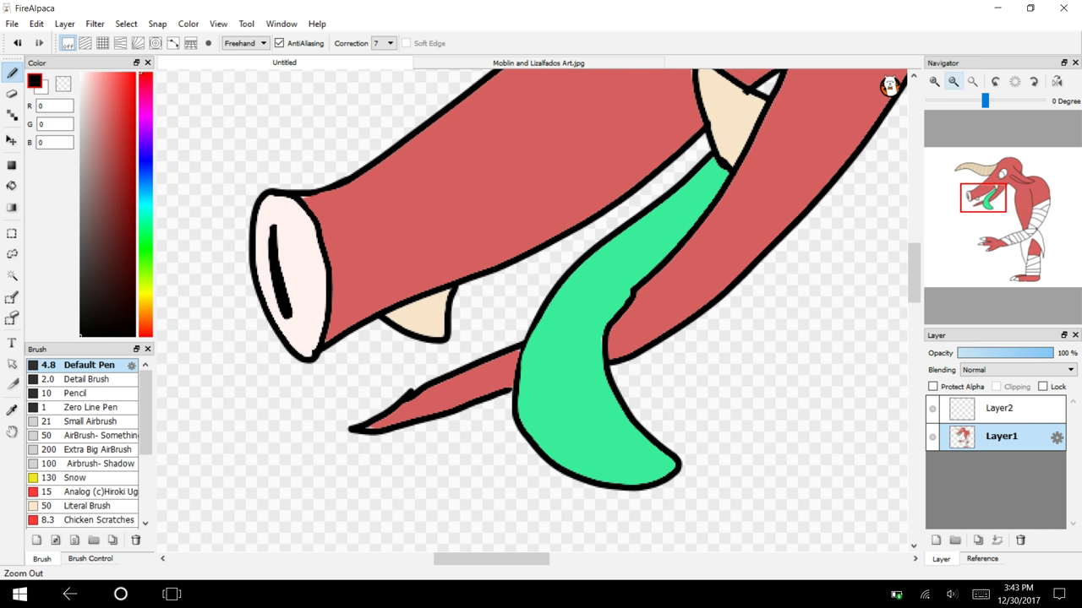
click(934, 82)
mouse_move(199, 525)
mouse_down()
mouse_move(350, 441)
mouse_move(568, 279)
mouse_up()
click(17, 42)
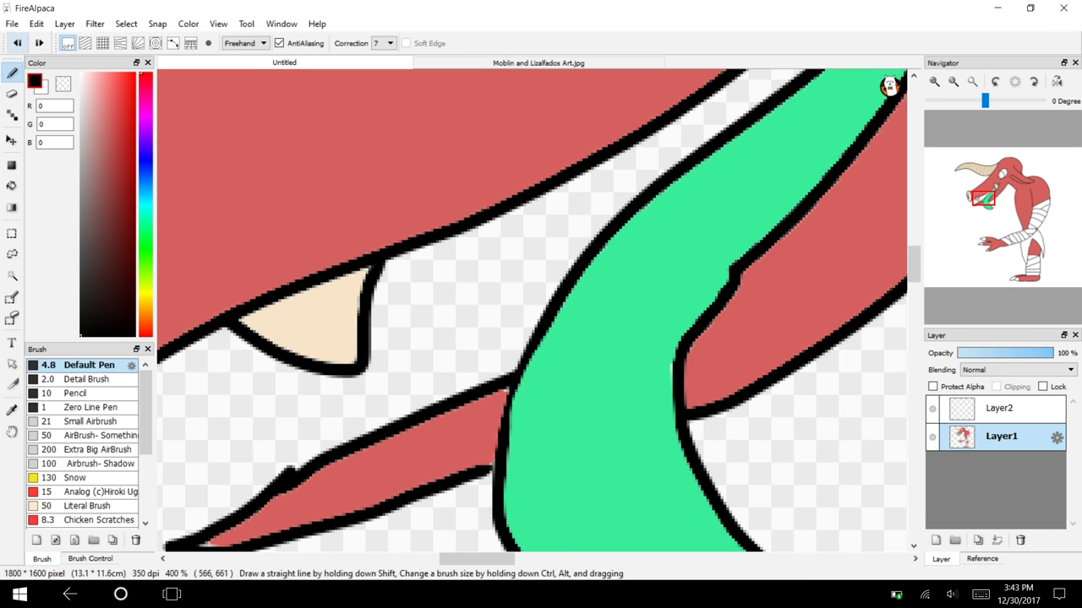
mouse_move(306, 460)
mouse_down()
mouse_move(424, 399)
mouse_move(568, 287)
mouse_up()
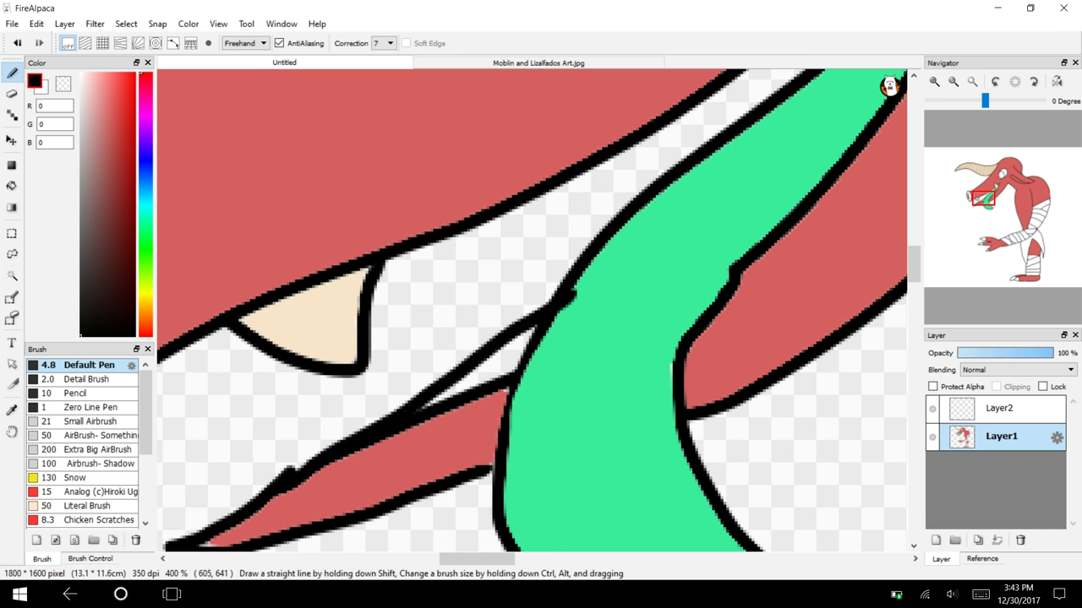
click(17, 42)
drag(275, 477, 544, 311)
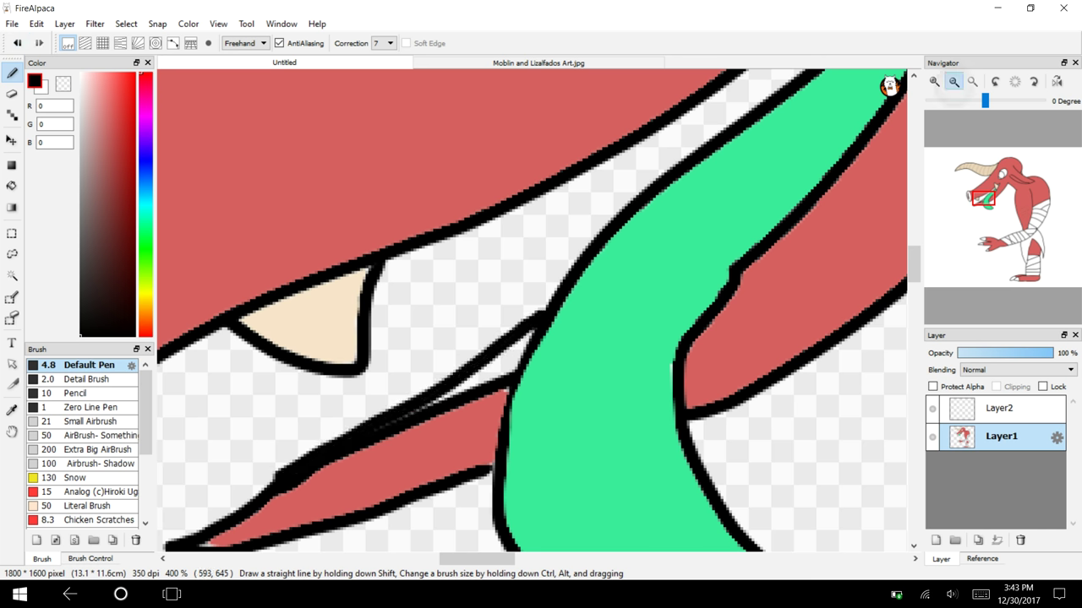
Undo the last black line drawn on the lower jaw tip.
click(953, 82)
click(953, 82)
click(953, 82)
click(17, 42)
Sample the teeth's cream, RGB 247, 228, 201, and fill the three finger claws and two toe claws with it.
mouse_move(996, 202)
mouse_down()
mouse_move(1010, 251)
mouse_move(987, 203)
mouse_up()
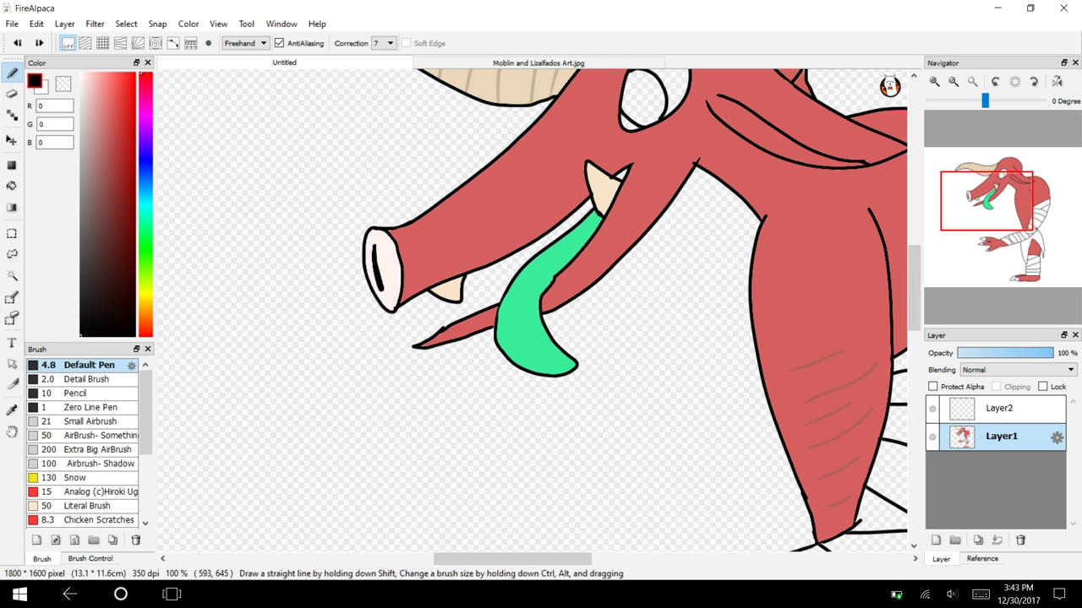
key(i)
click(596, 187)
key(g)
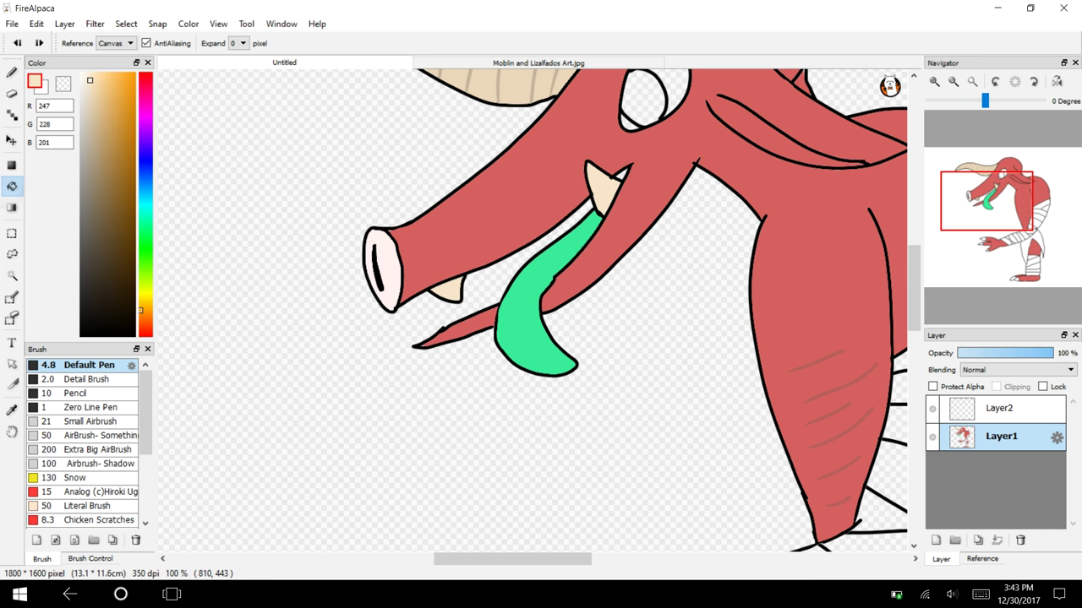
drag(994, 195, 1013, 255)
click(283, 178)
click(269, 218)
click(316, 268)
click(518, 499)
click(553, 499)
Fill all the bandage sections of the upper arm and forearm with light grey, RGB 239, 239, 239.
drag(1005, 228, 1021, 186)
mouse_move(88, 85)
mouse_down()
mouse_move(80, 100)
mouse_move(81, 88)
mouse_up()
click(609, 256)
click(608, 296)
click(586, 338)
click(561, 361)
click(548, 405)
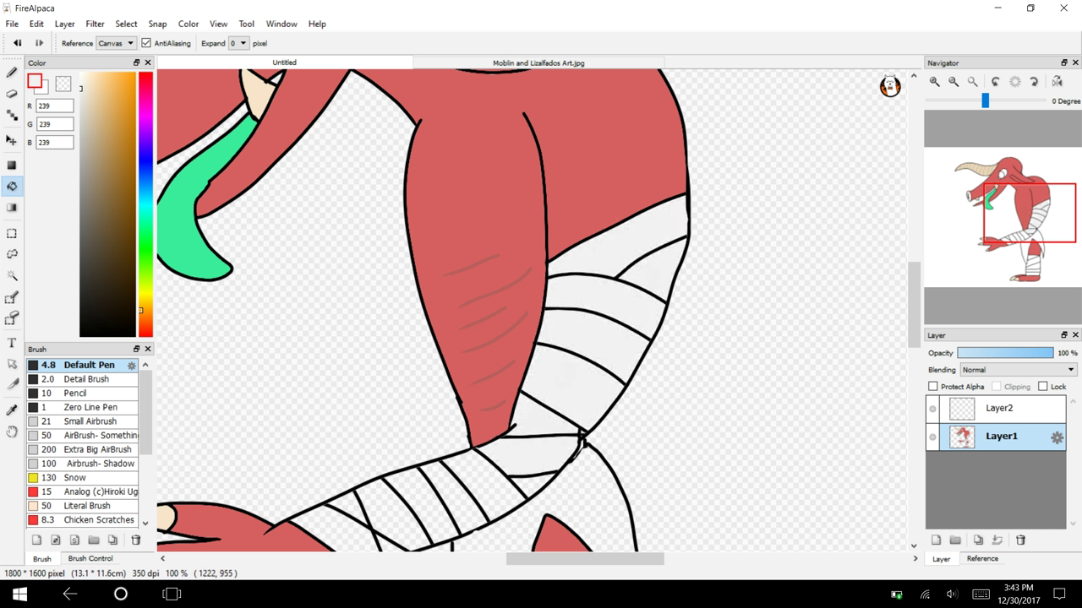
click(533, 485)
click(492, 478)
click(456, 492)
click(421, 501)
Fill the leg's bandage sections with the same light grey and the loincloth with brown, RGB 114, 74, 16.
click(1010, 223)
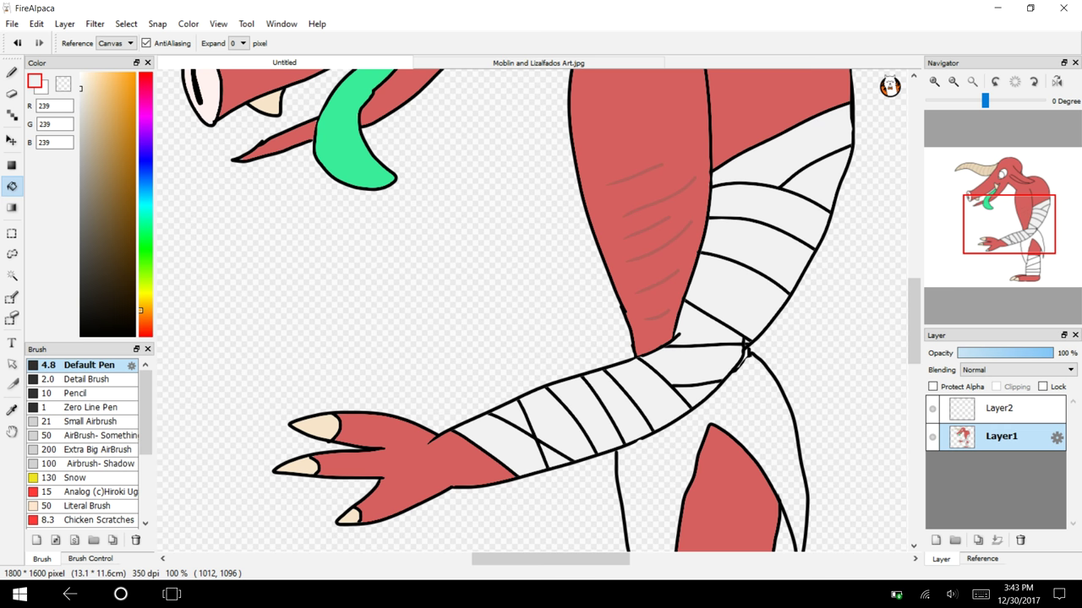
drag(1030, 223, 1029, 262)
click(541, 258)
click(554, 336)
click(544, 371)
click(535, 396)
click(127, 218)
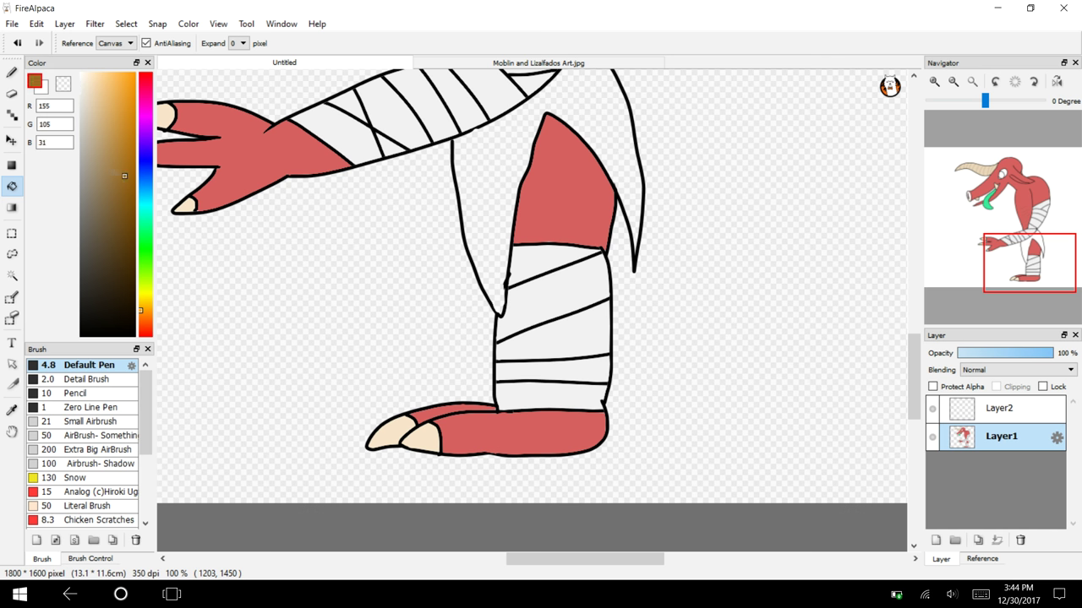
click(480, 196)
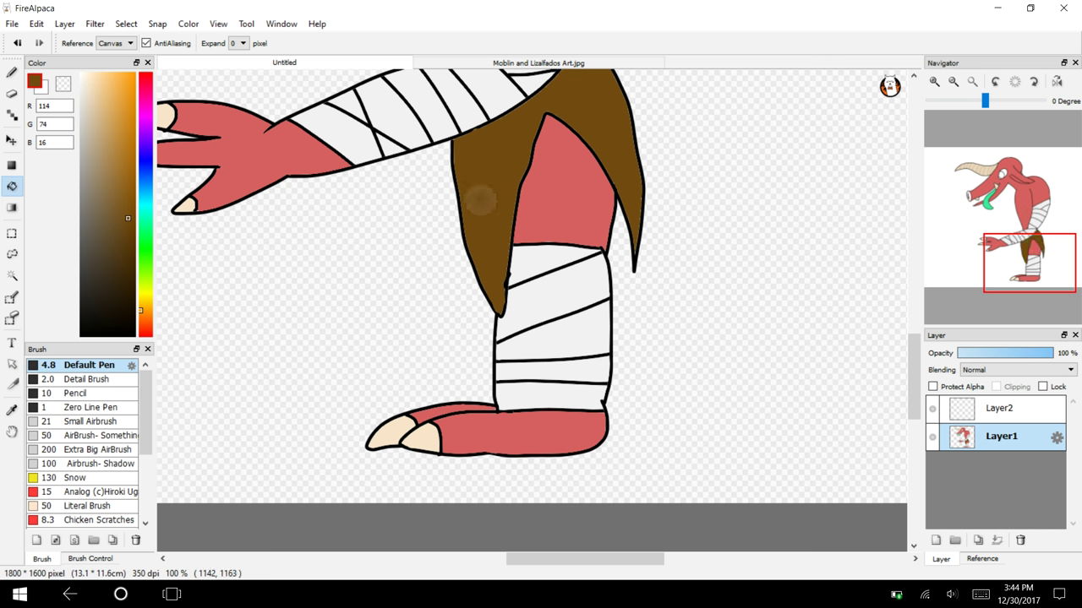
Check the reference image, select the iris area with the Magic Wand, and fill it with red, RGB 255, 80, 80.
drag(1031, 261, 1014, 184)
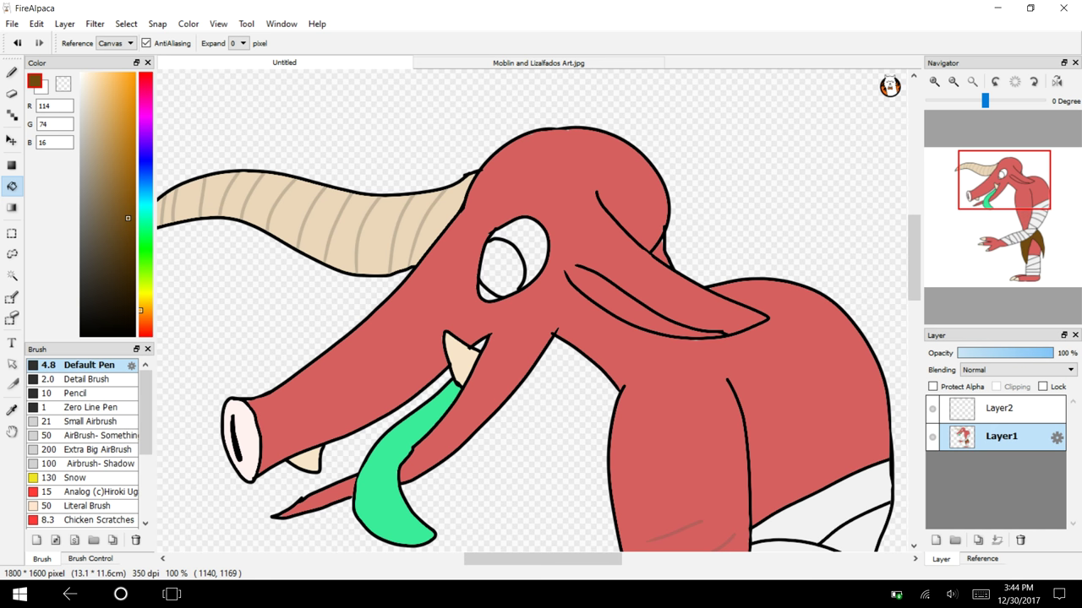
click(934, 81)
click(538, 63)
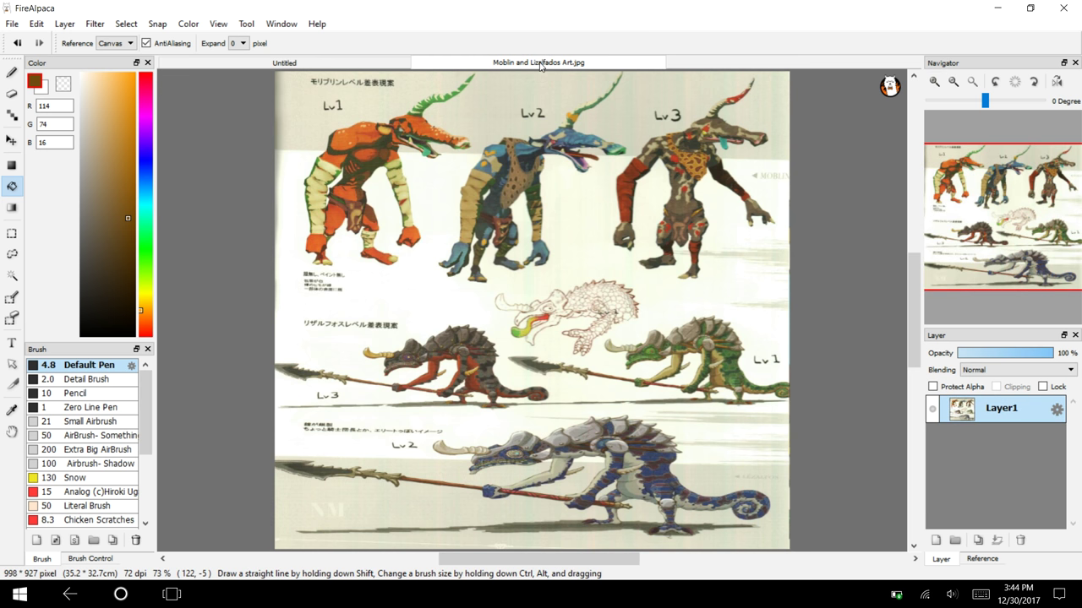
click(348, 60)
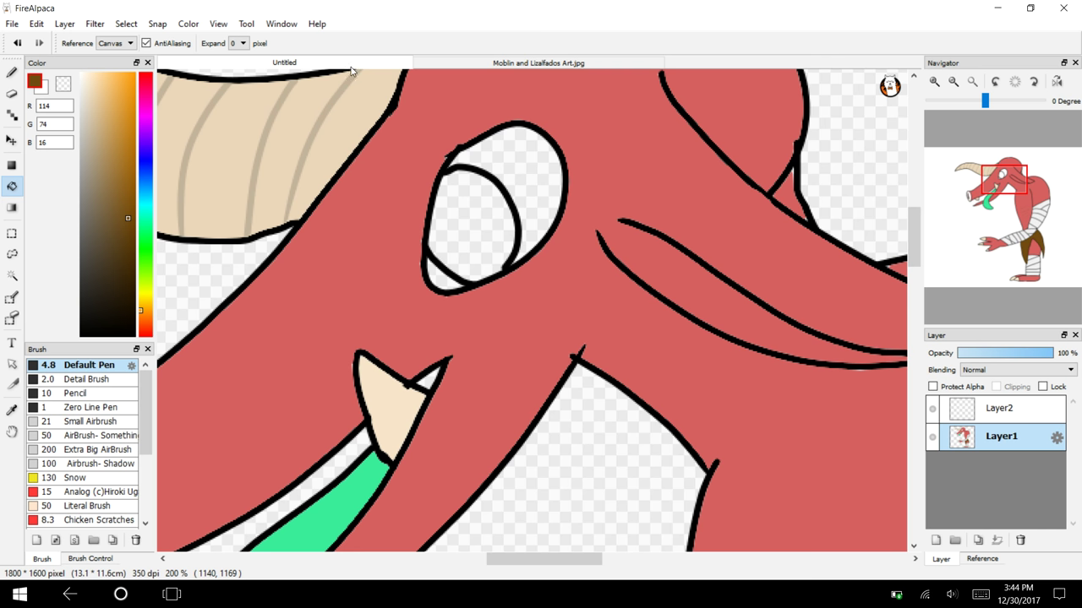
key(w)
click(474, 224)
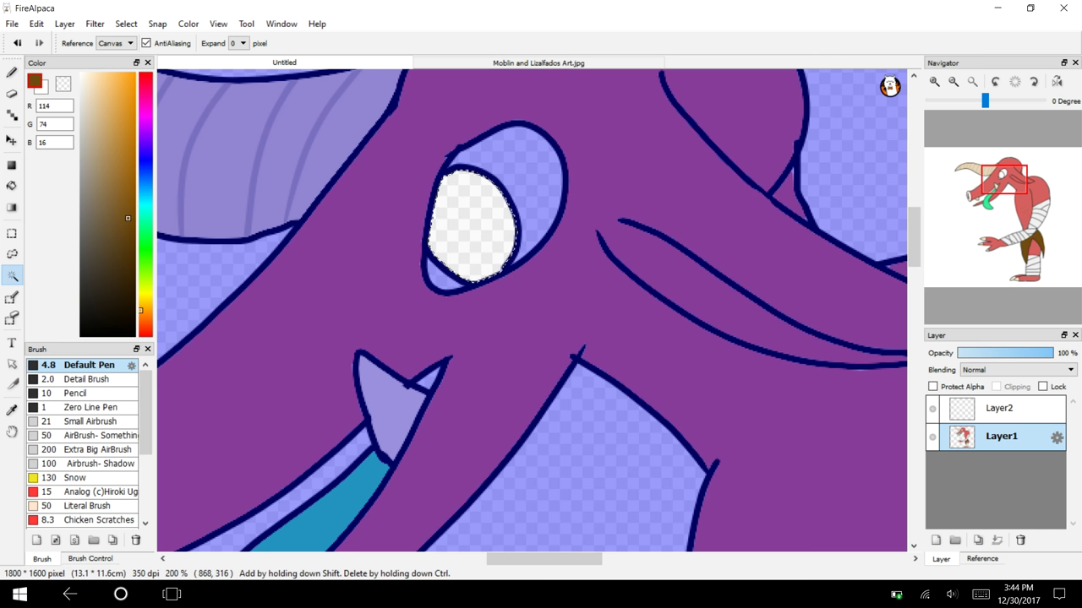
click(145, 74)
mouse_move(118, 144)
mouse_down()
mouse_move(99, 89)
mouse_move(119, 72)
mouse_up()
key(g)
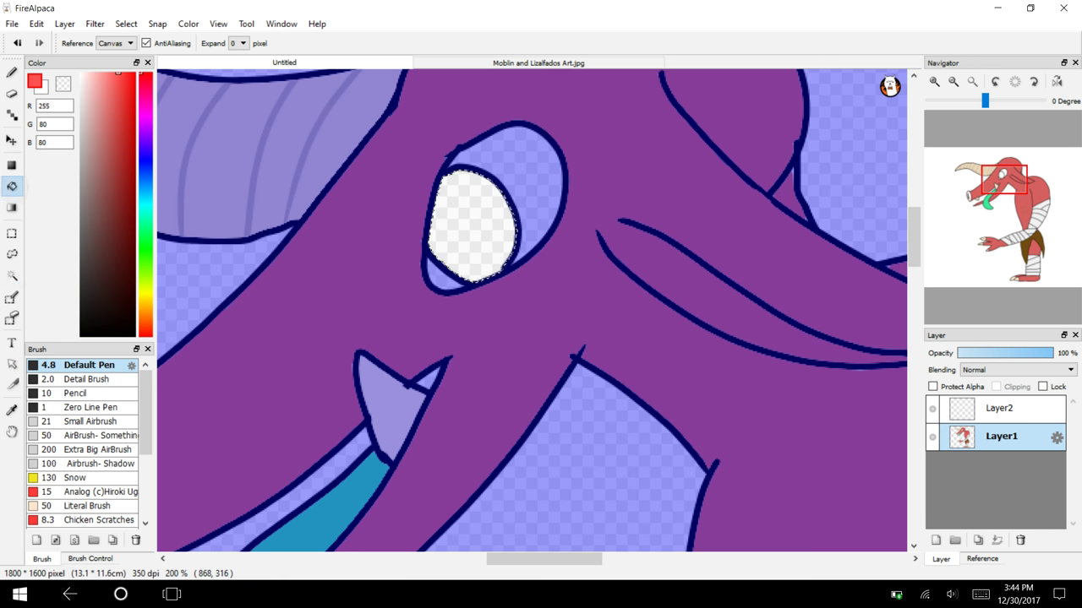
click(456, 241)
Paint a lighter inner oval in the iris with the 10 px Pencil in RGB 255, 138, 138, undoing the pen attempts, and clear the selection.
click(106, 73)
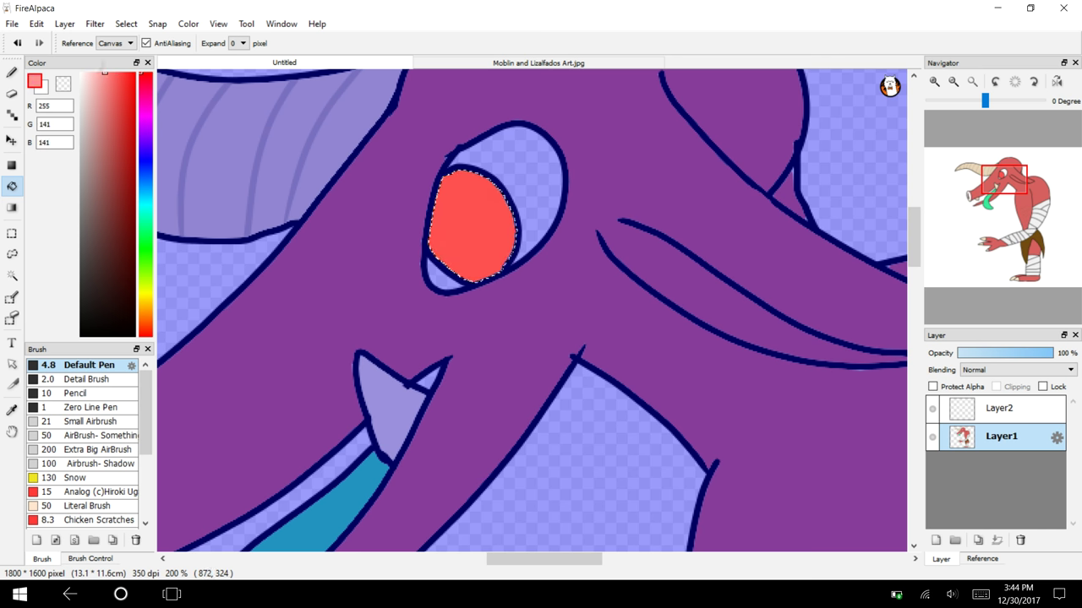
key(e)
mouse_move(436, 211)
mouse_down()
mouse_move(453, 252)
mouse_move(439, 228)
mouse_move(484, 179)
mouse_move(457, 258)
mouse_move(451, 194)
mouse_up()
click(17, 43)
click(12, 73)
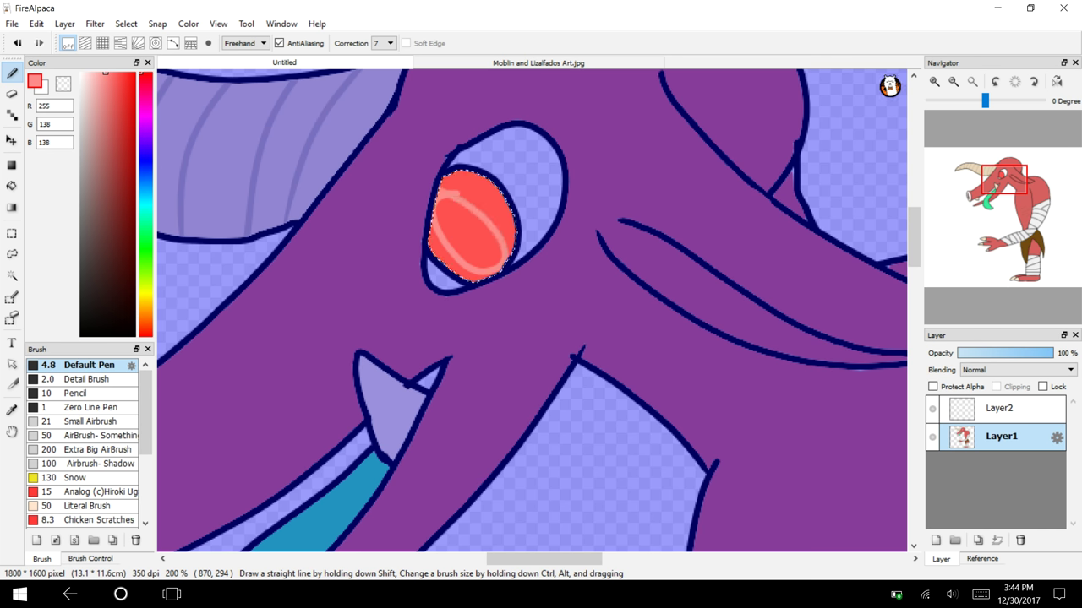
click(934, 81)
click(933, 81)
drag(914, 218, 913, 207)
click(17, 43)
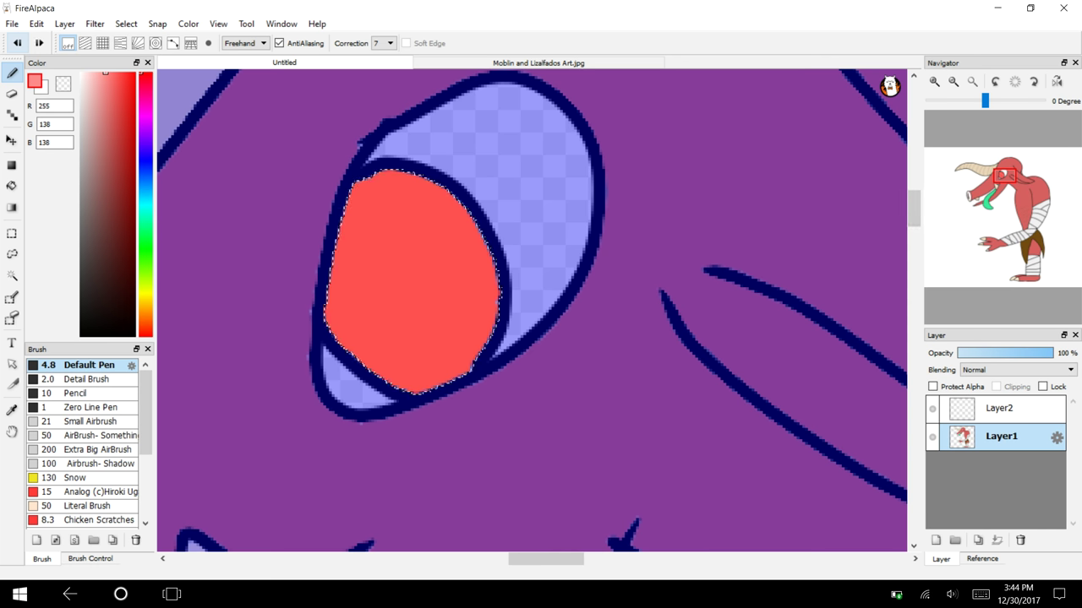
click(80, 393)
mouse_move(355, 203)
mouse_down()
mouse_move(440, 363)
mouse_move(372, 253)
mouse_move(431, 329)
mouse_move(440, 324)
mouse_move(385, 224)
mouse_up()
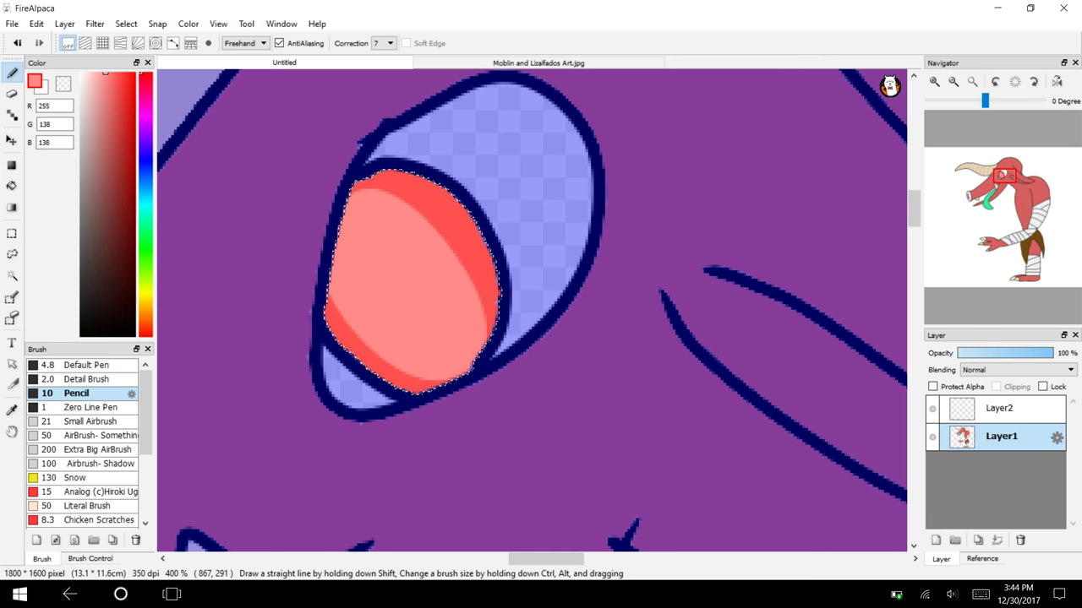
click(126, 24)
click(146, 53)
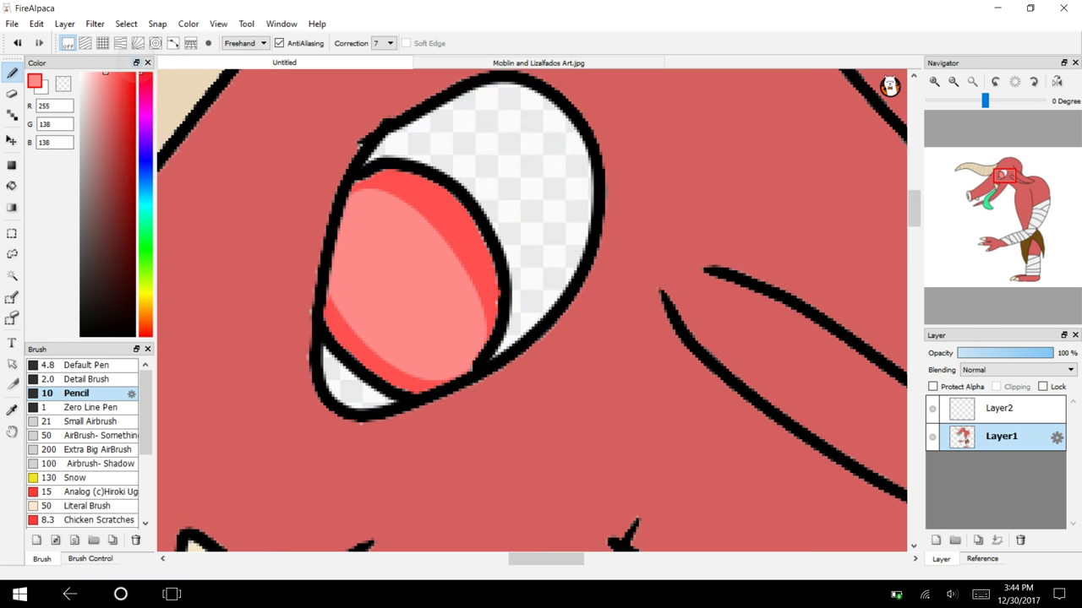
Fill the two eye areas around the iris with dark magenta, RGB 141, 0, 64.
drag(144, 87, 144, 92)
drag(123, 159, 135, 191)
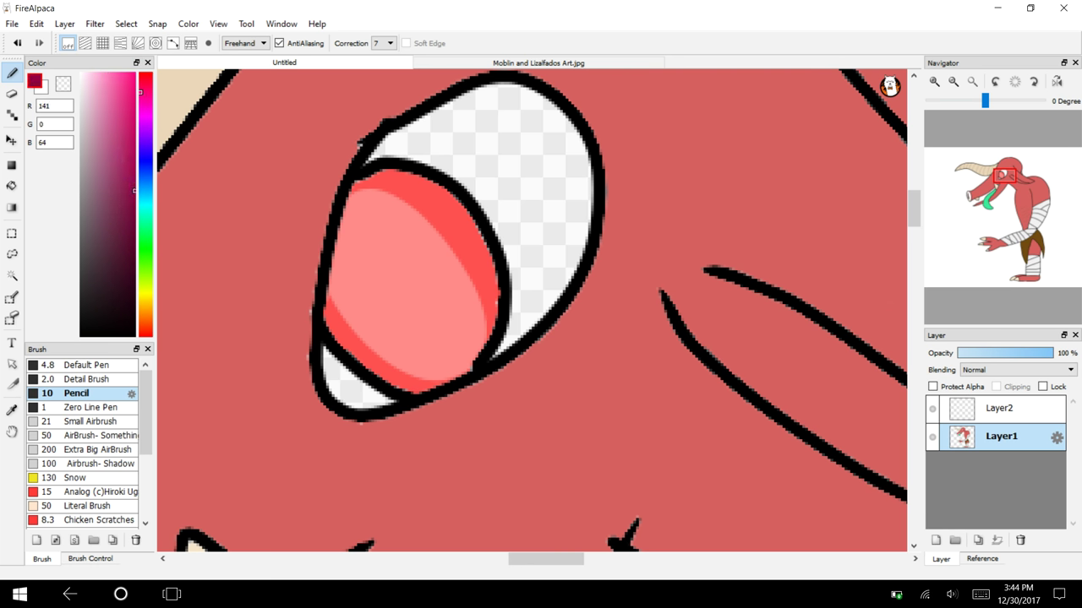
click(11, 185)
click(557, 224)
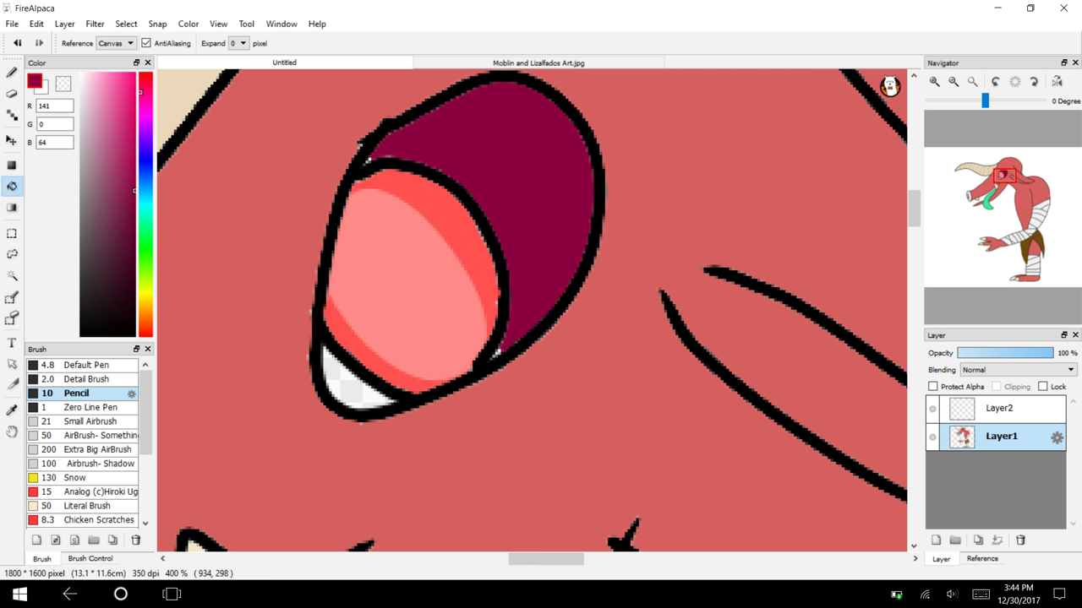
click(353, 387)
Fill the two eye areas around the iris with purple, RGB 155, 0, 215.
click(145, 128)
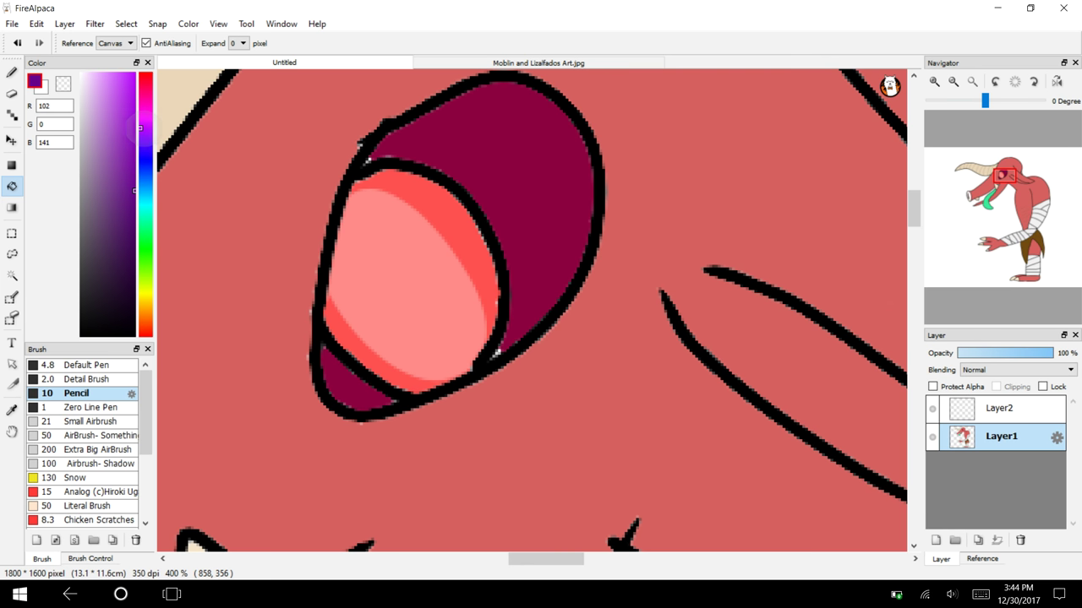
click(133, 113)
click(542, 210)
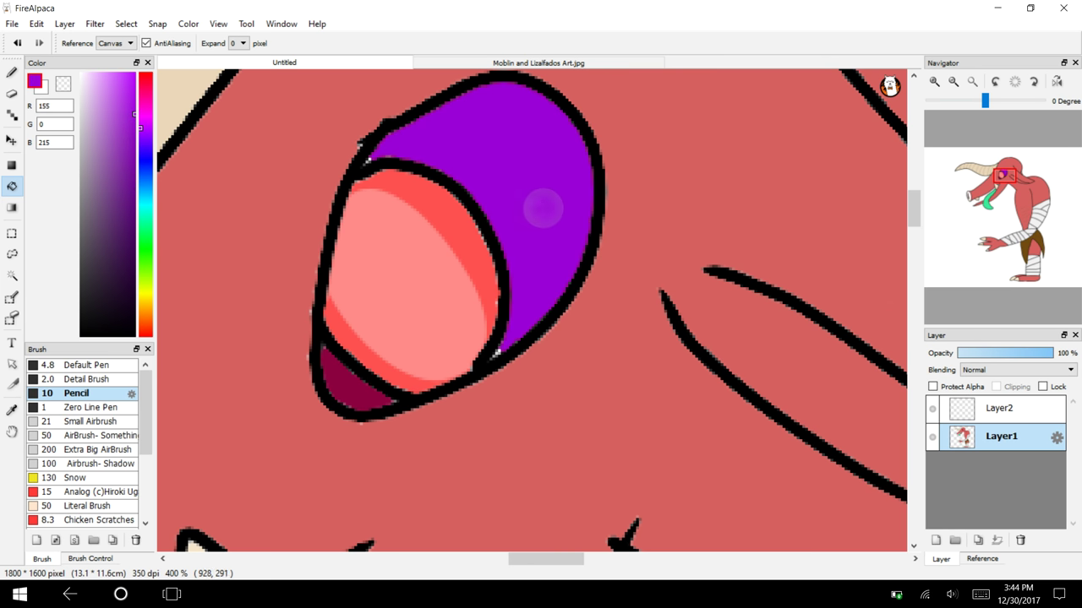
click(356, 381)
click(953, 82)
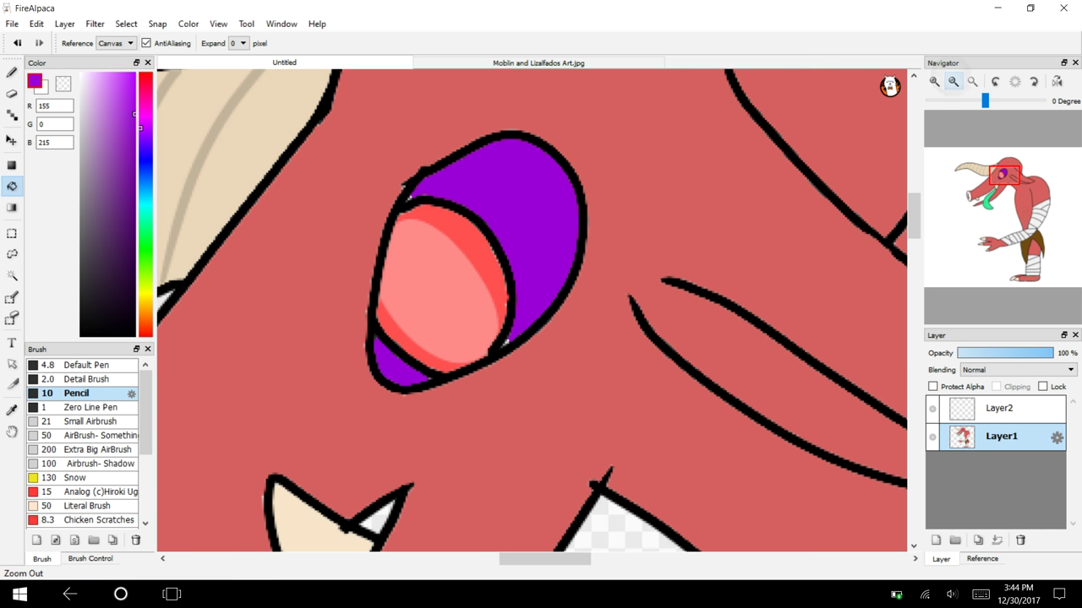
click(953, 82)
click(953, 82)
click(953, 82)
Check the reference image and close the open end of the inner ear with a Default Pen stroke in RGB 251, 225, 179.
mouse_move(1006, 187)
mouse_down()
mouse_move(976, 200)
mouse_move(1006, 241)
mouse_move(1001, 279)
mouse_move(997, 191)
mouse_move(1018, 178)
mouse_up()
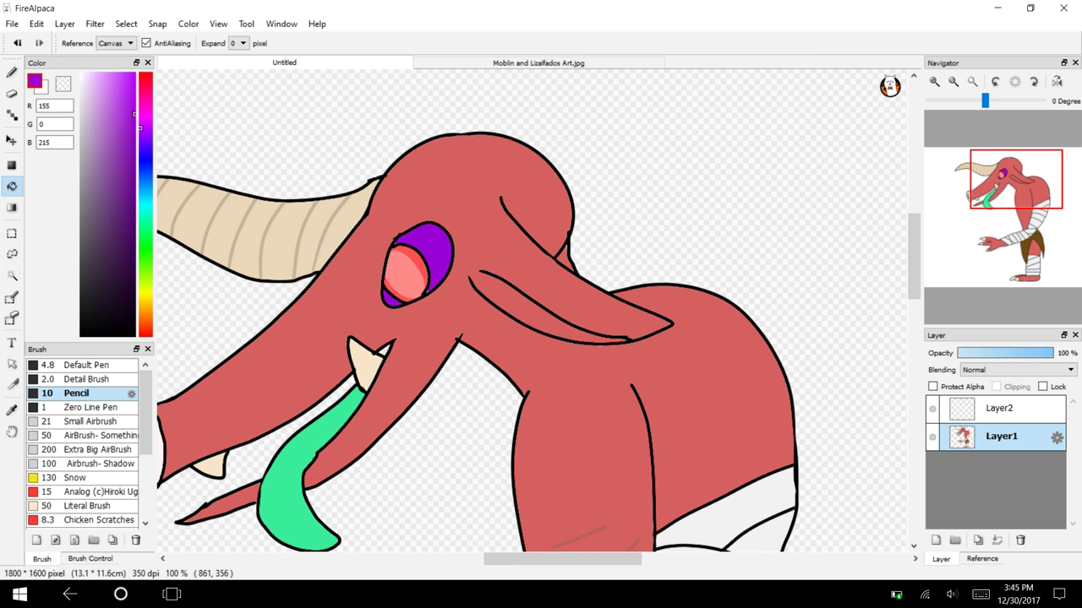
click(934, 82)
click(935, 82)
click(12, 73)
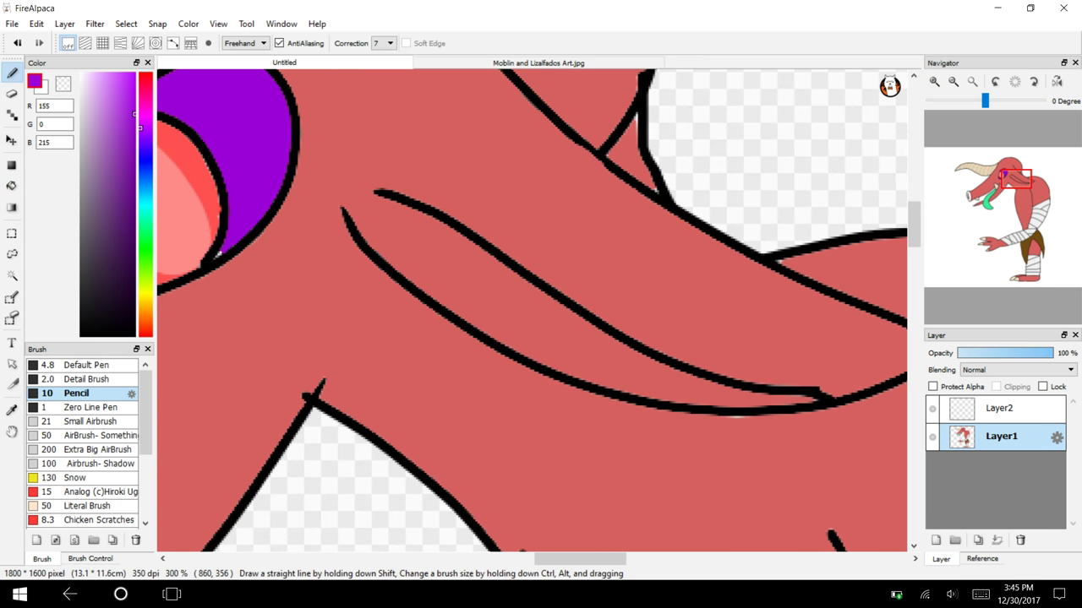
click(538, 63)
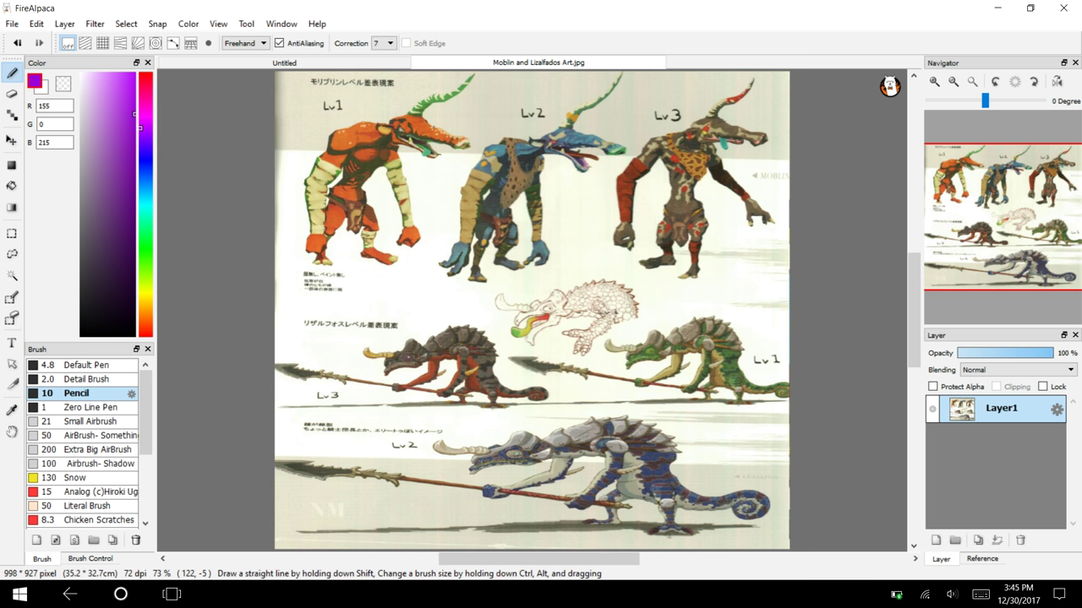
click(284, 63)
click(140, 307)
click(95, 76)
drag(385, 186, 334, 221)
click(17, 42)
click(76, 365)
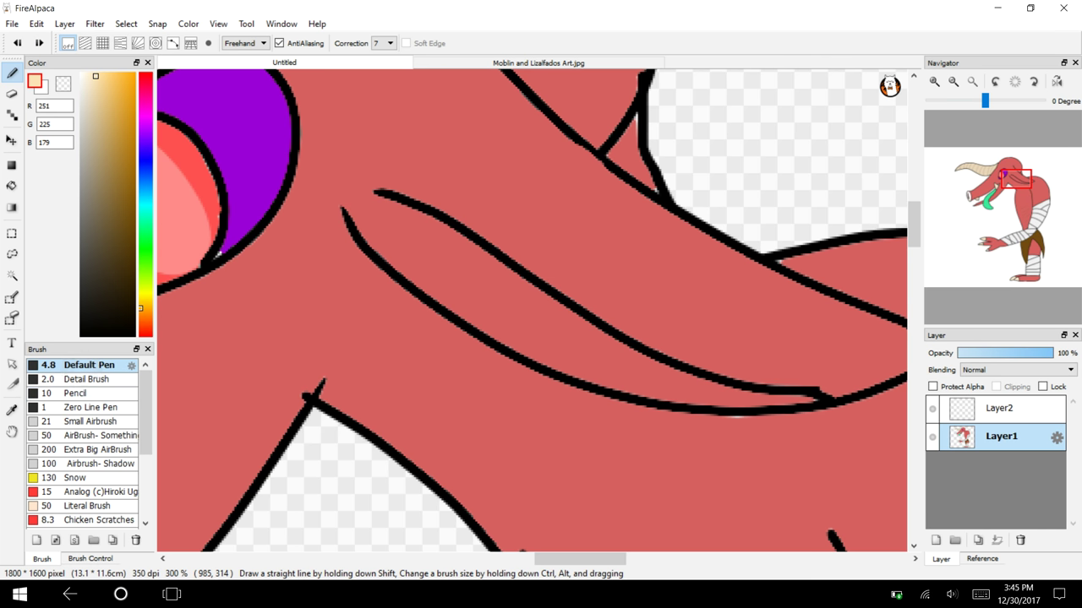
drag(384, 188, 343, 205)
Fill the inner ear with the same cream and paint over the remaining gap at its open end.
click(11, 186)
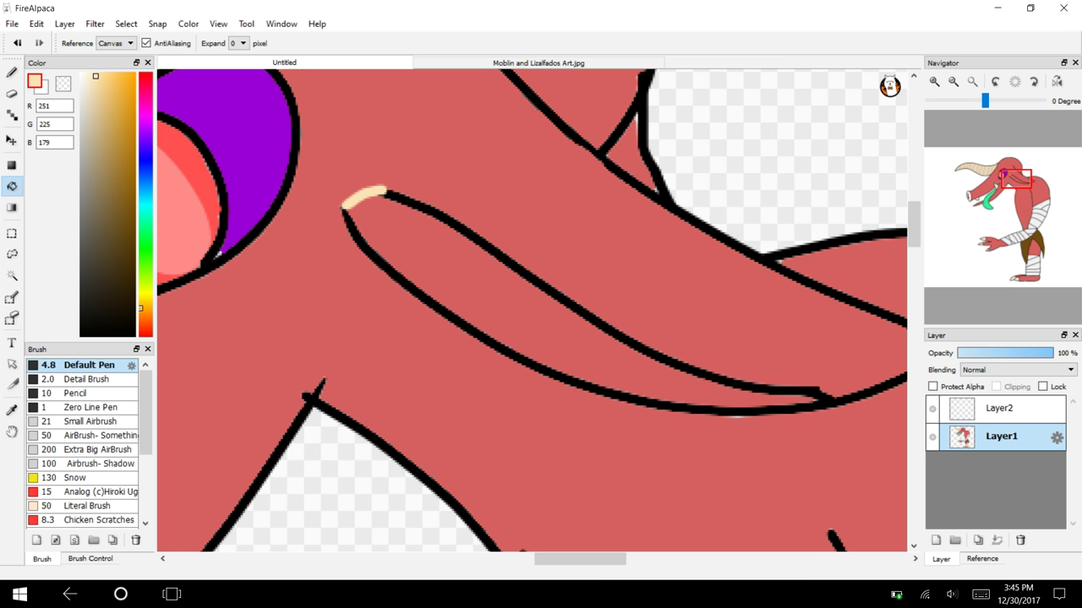
click(442, 279)
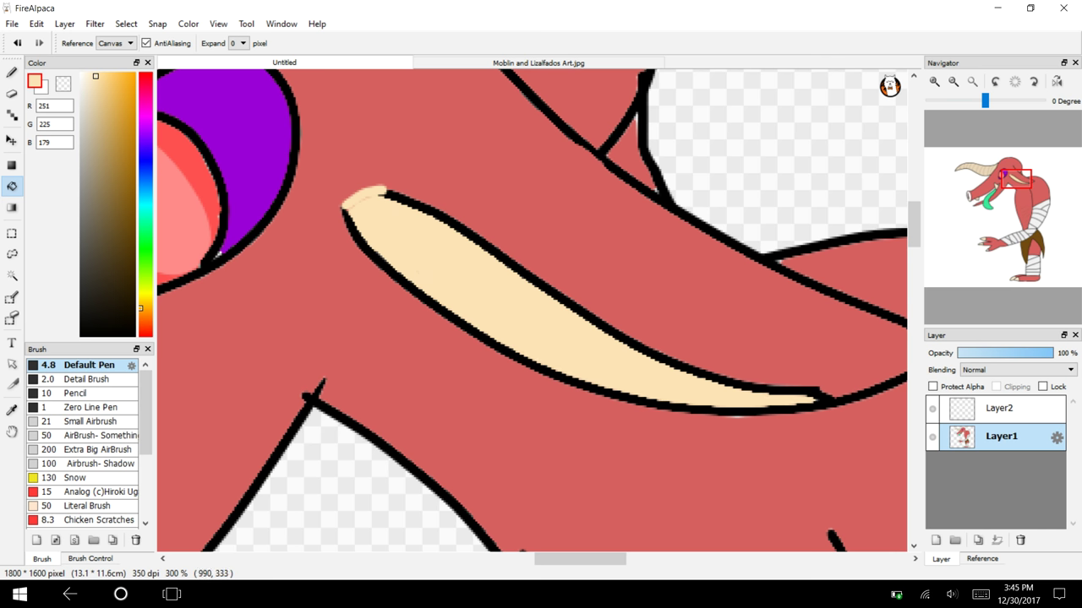
key(b)
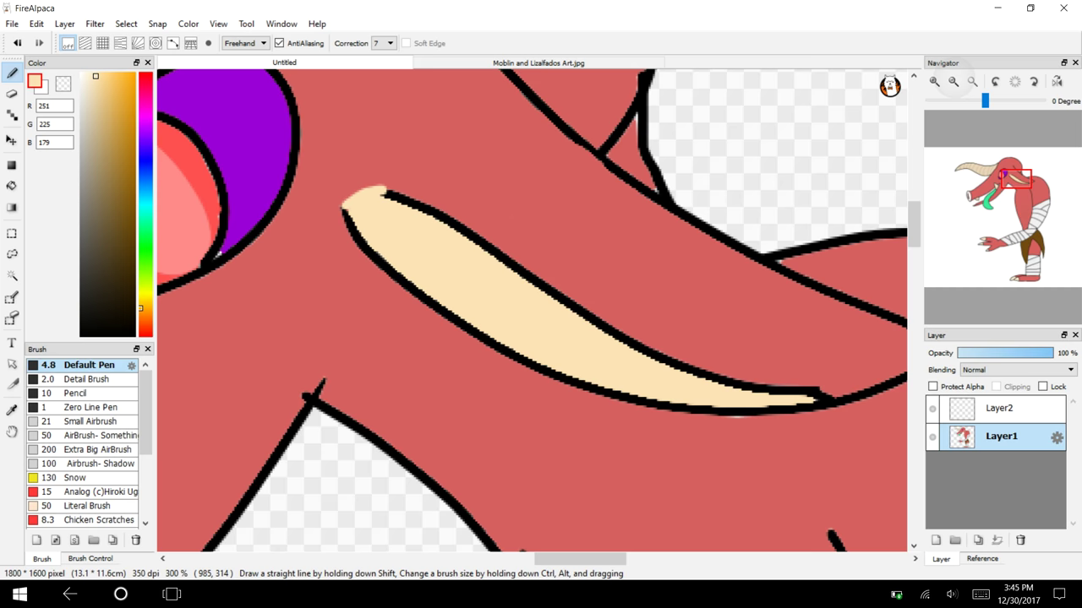
click(953, 81)
click(953, 81)
click(954, 82)
Sample the body red, darken it to RGB 124, 43, 43, and draw five curved wrinkle lines along the top of the snout.
drag(1008, 203, 983, 189)
click(12, 411)
click(551, 273)
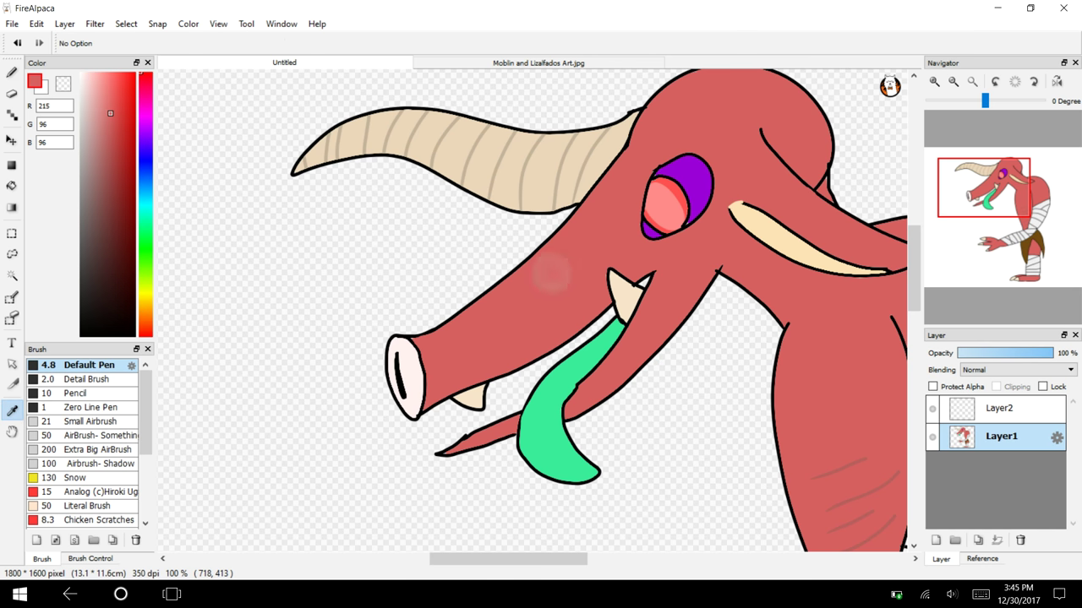
click(116, 209)
click(12, 72)
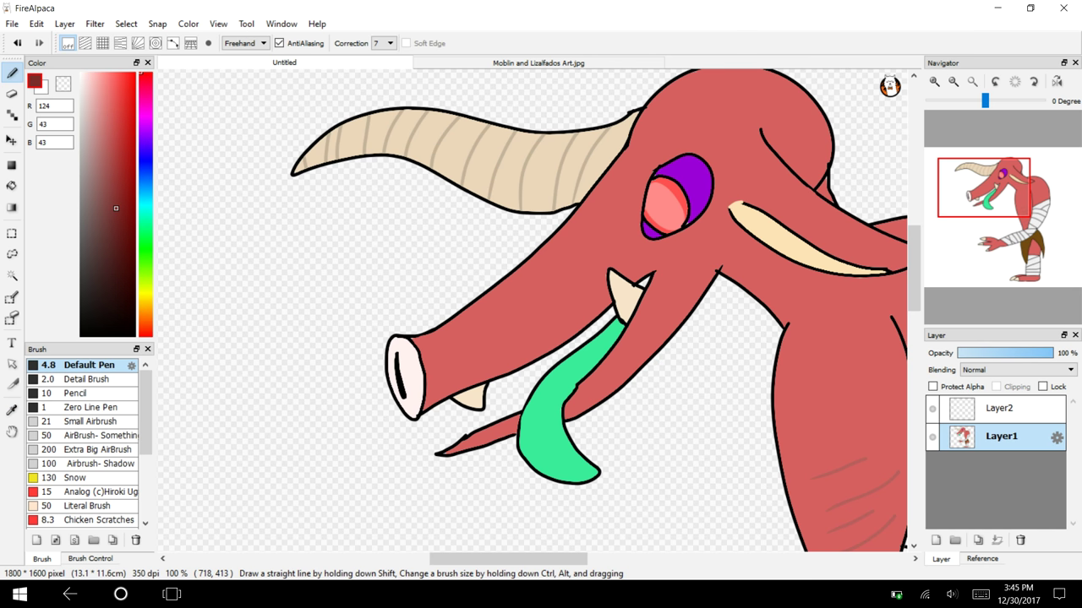
click(934, 81)
click(934, 81)
drag(582, 172, 627, 258)
drag(539, 215, 584, 314)
drag(470, 276, 506, 363)
click(403, 307)
drag(416, 324, 439, 393)
drag(353, 353, 372, 413)
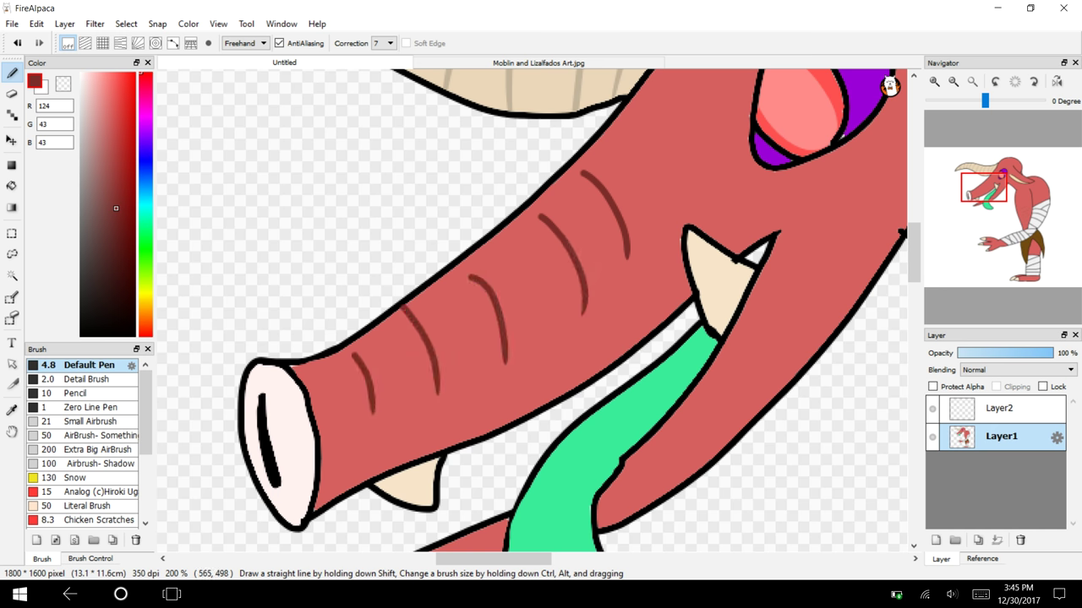
Check the reference image and try a dark red Default Pen line across the lower torso.
drag(1005, 199, 1002, 172)
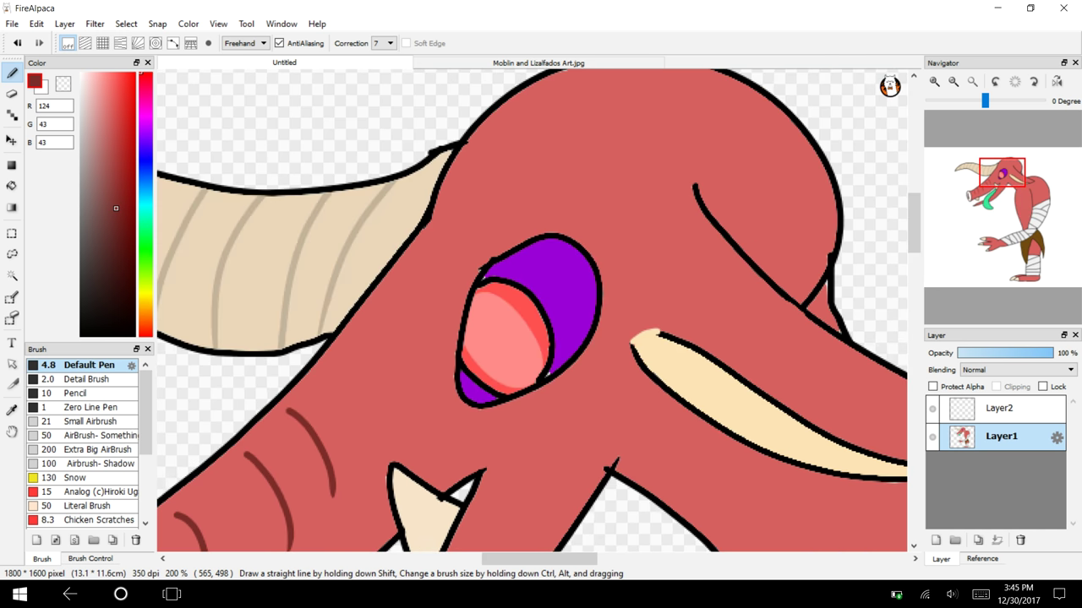
click(544, 63)
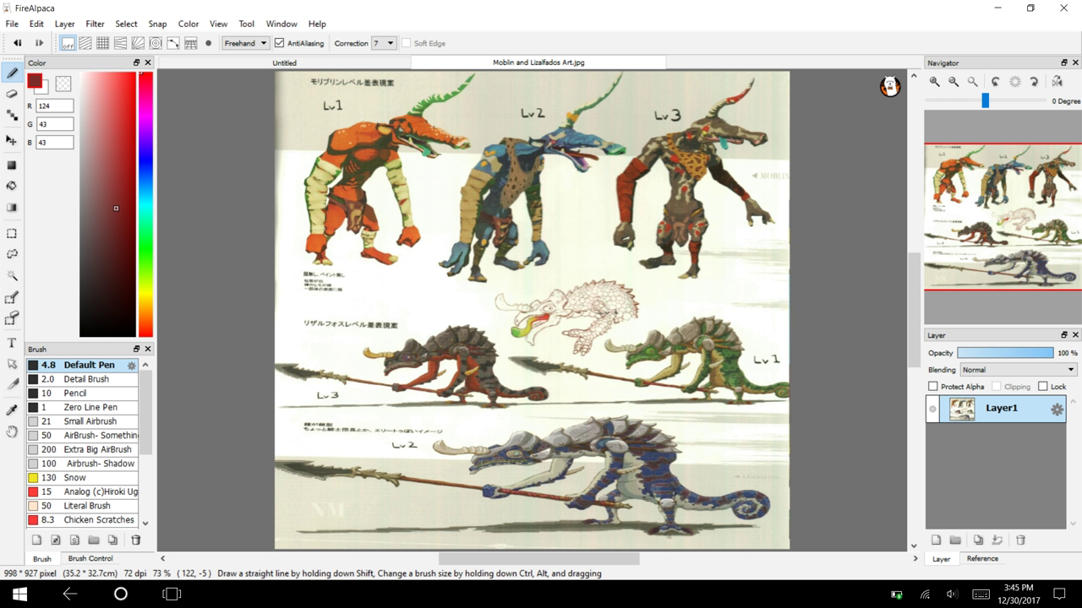
key(ctrl+Tab)
drag(1002, 172, 1026, 215)
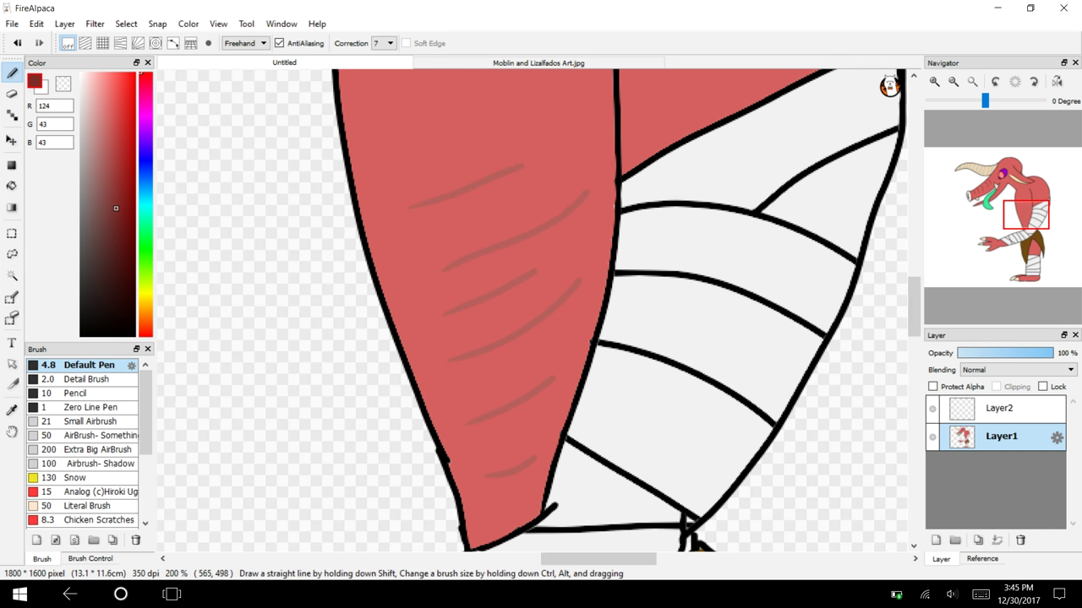
mouse_move(413, 236)
mouse_down()
mouse_move(473, 216)
mouse_move(536, 173)
mouse_up()
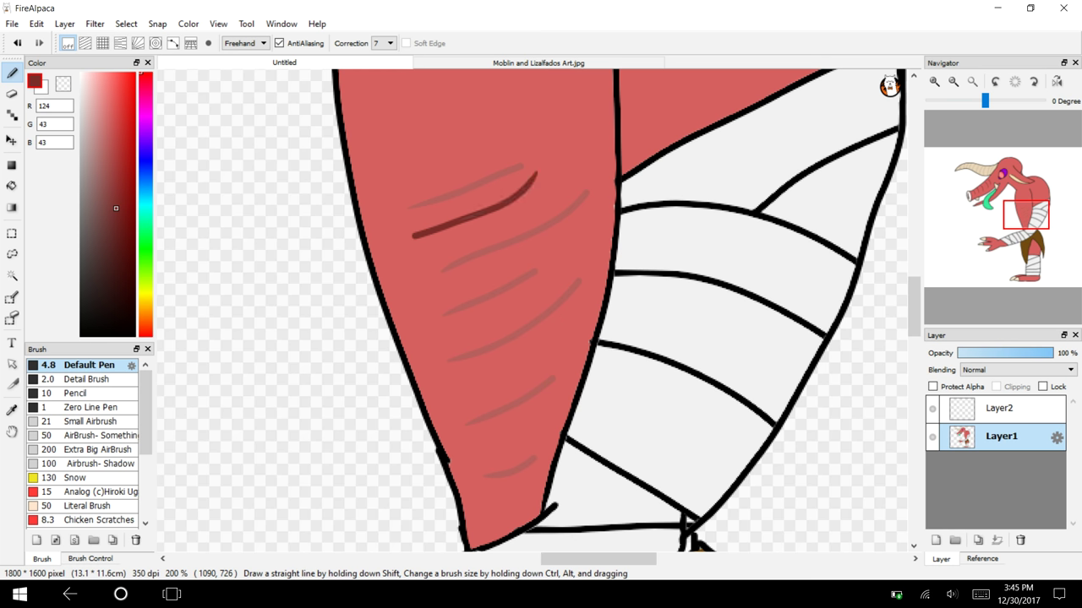
key(ctrl+z)
Paint over the six faint lines on the lower torso with the size 10 Pencil in the body red, RGB 215, 96, 96.
click(82, 393)
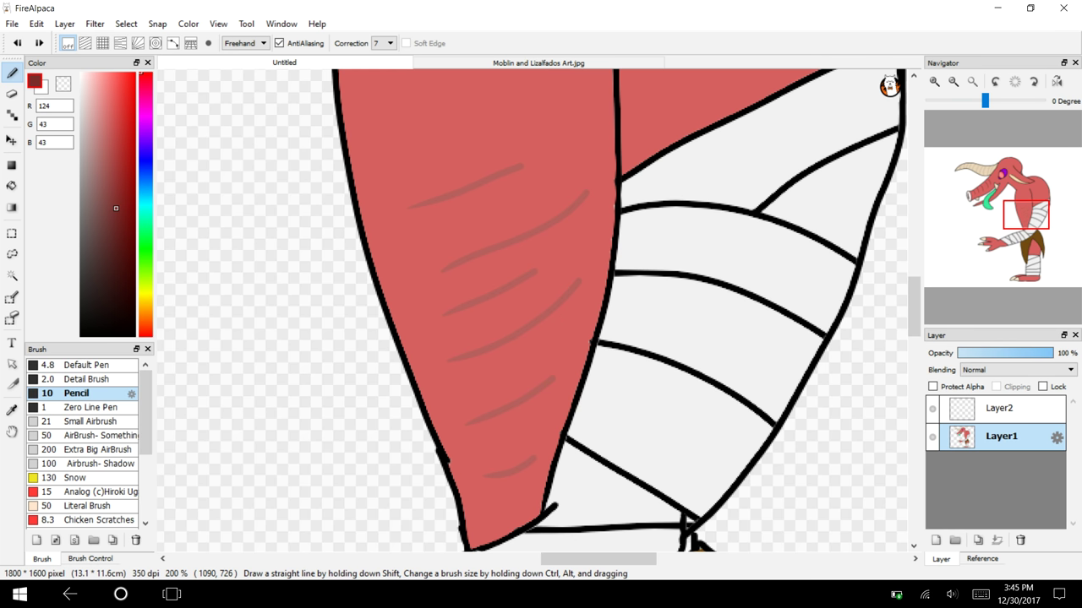
alt+click(497, 131)
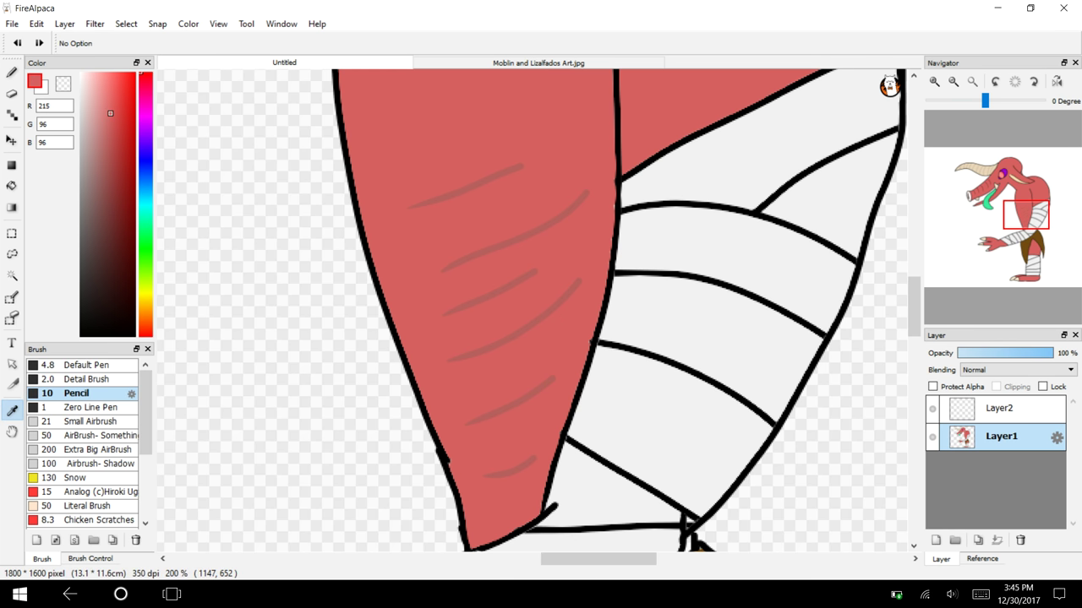
click(12, 73)
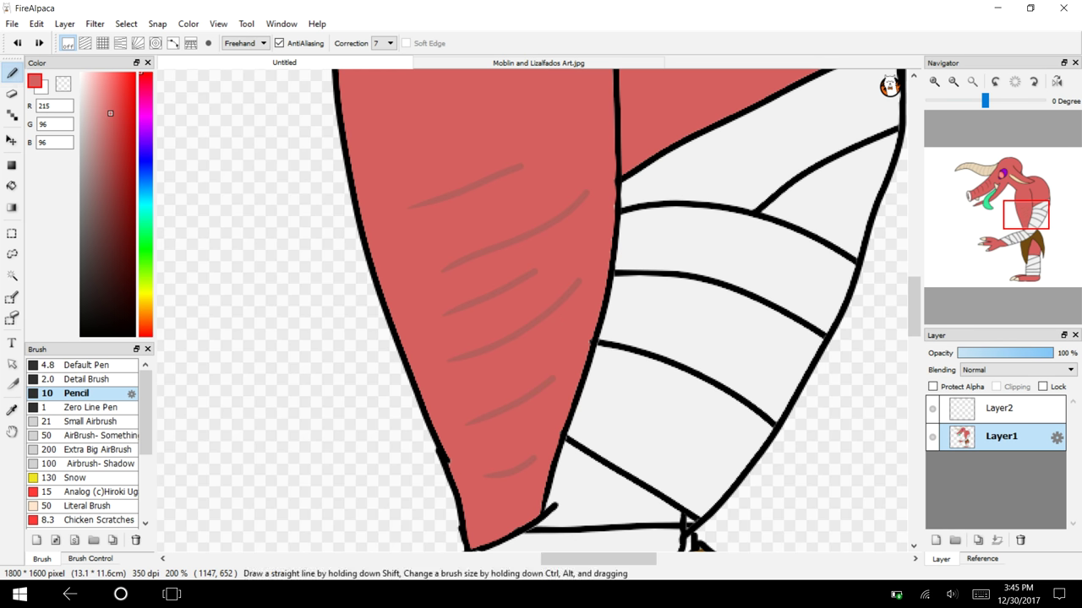
drag(412, 207, 521, 166)
mouse_move(583, 193)
mouse_down()
mouse_move(555, 220)
mouse_move(445, 268)
mouse_up()
drag(544, 268, 469, 304)
drag(578, 281, 454, 356)
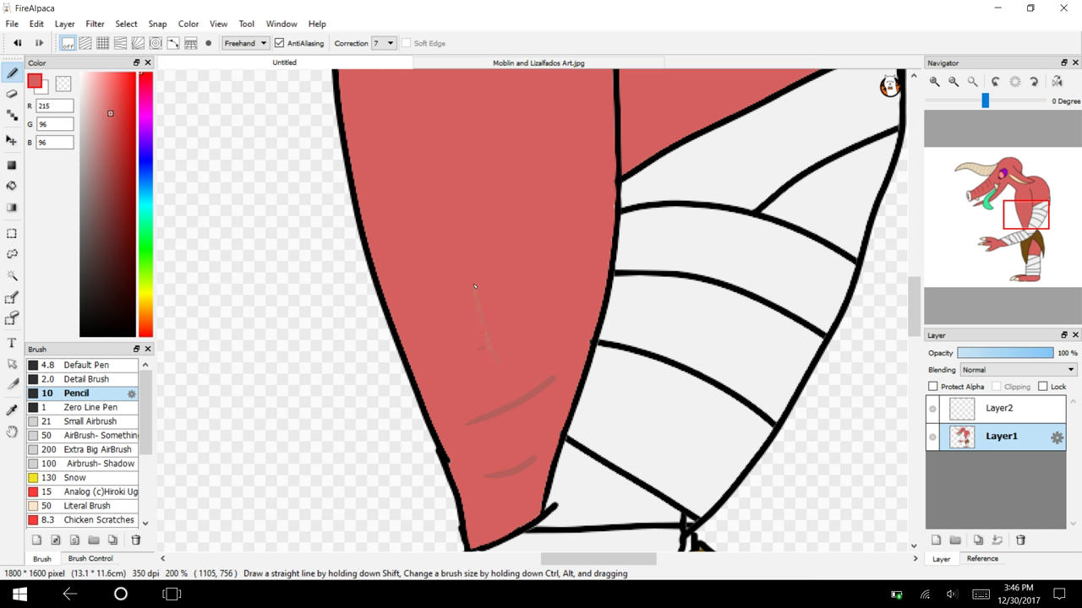
drag(553, 378, 492, 428)
drag(491, 477, 535, 458)
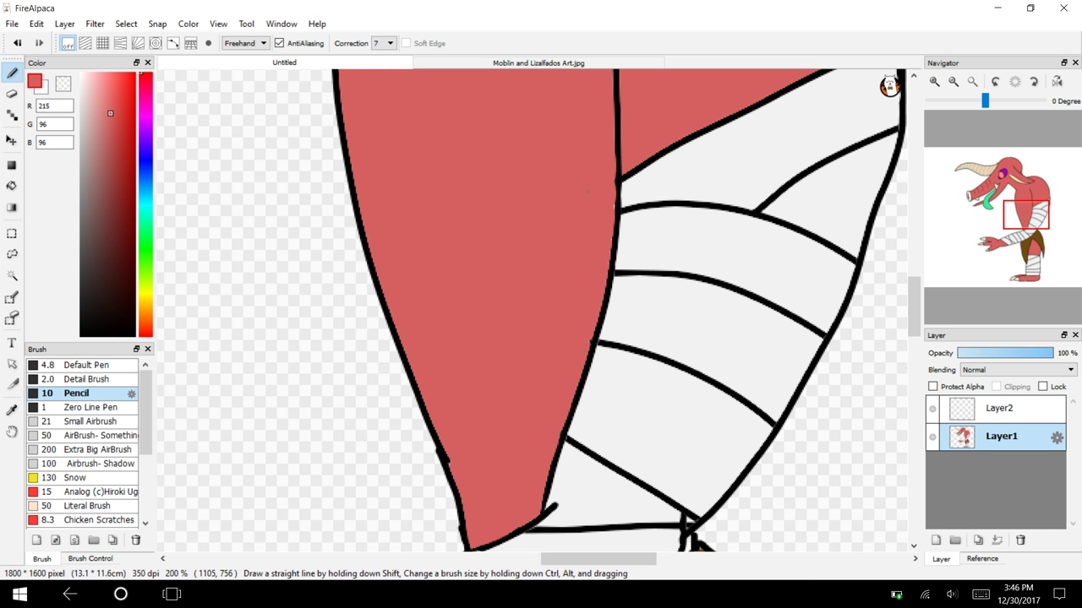
Merge Layer2 down into Layer1 and sample the dark red of a snout wrinkle, RGB 127, 45, 45, for the brush.
click(1000, 413)
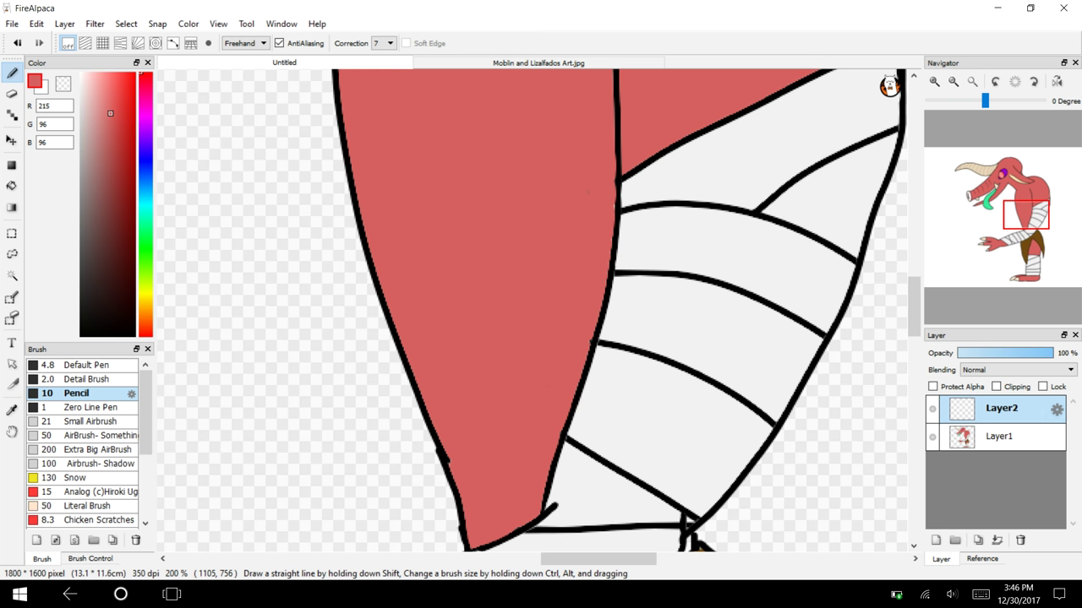
click(997, 540)
drag(1026, 236, 991, 184)
click(12, 410)
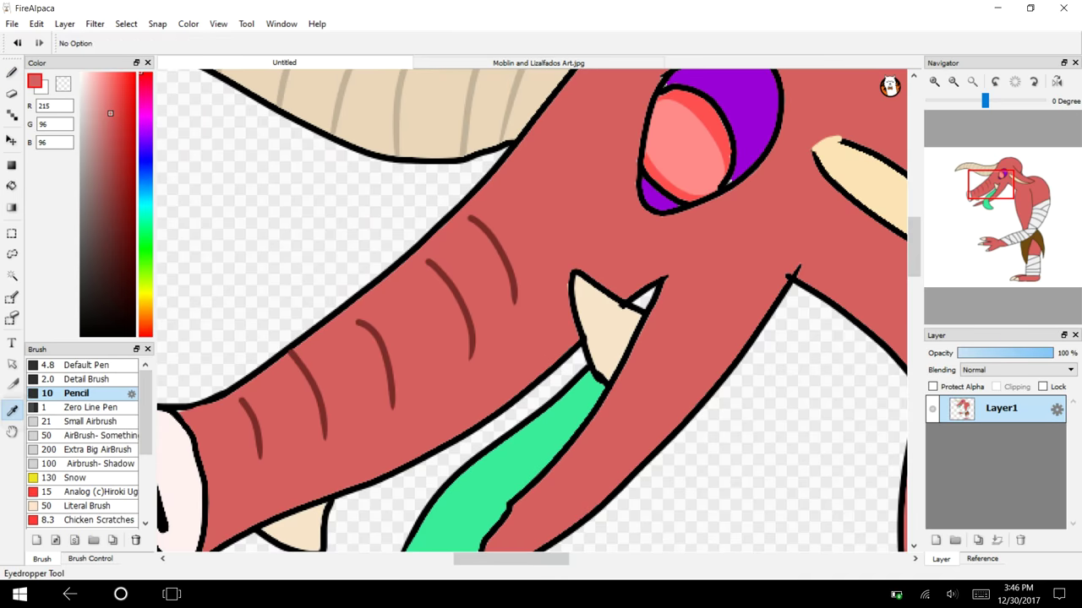
mouse_move(499, 258)
mouse_down()
mouse_move(492, 250)
mouse_move(506, 245)
mouse_up()
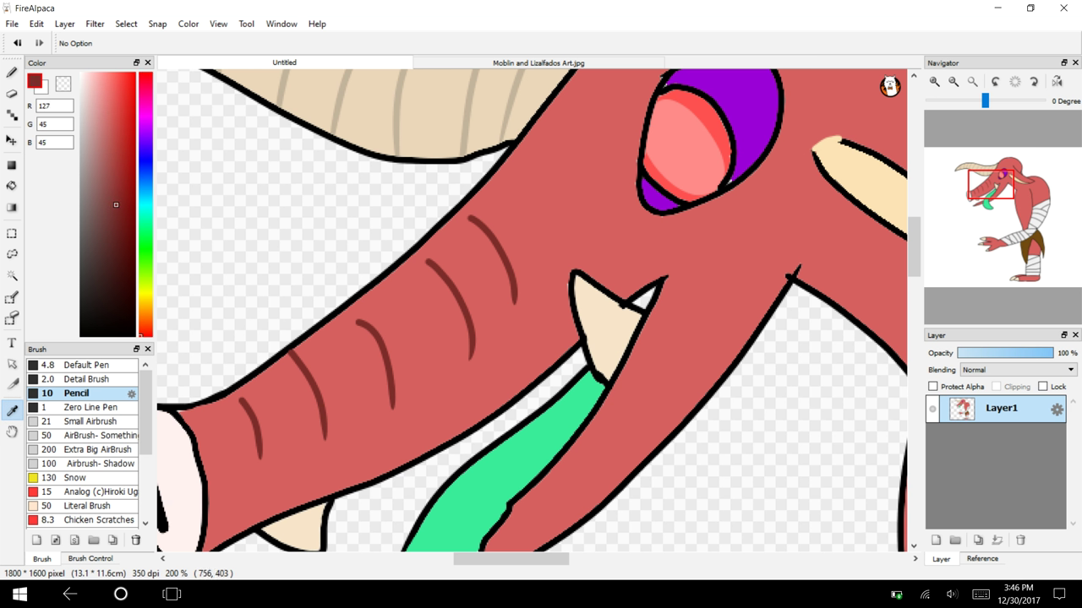
key(g)
key(b)
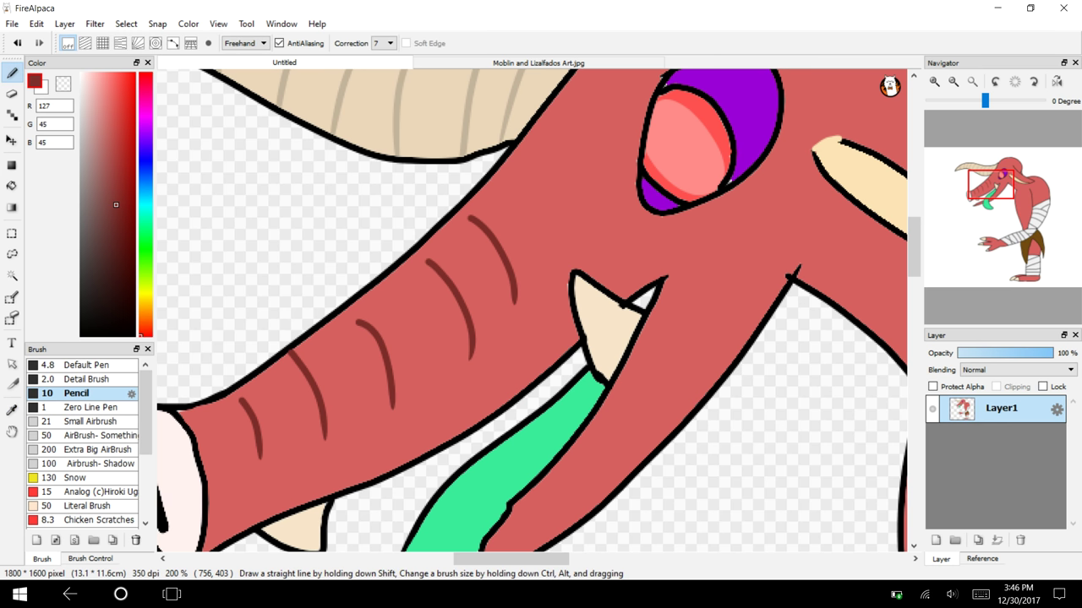
Draw four thick, slanted dark red stripes down the lower torso with the size 10 Pencil.
mouse_move(1007, 182)
mouse_down()
mouse_move(1023, 193)
mouse_move(1031, 225)
mouse_up()
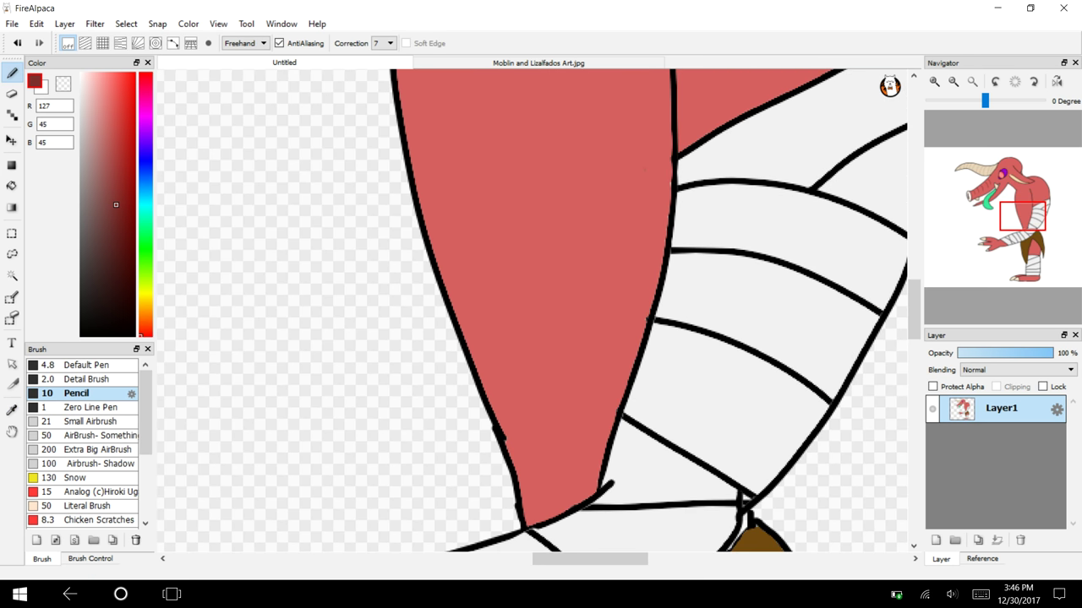
drag(442, 190, 605, 116)
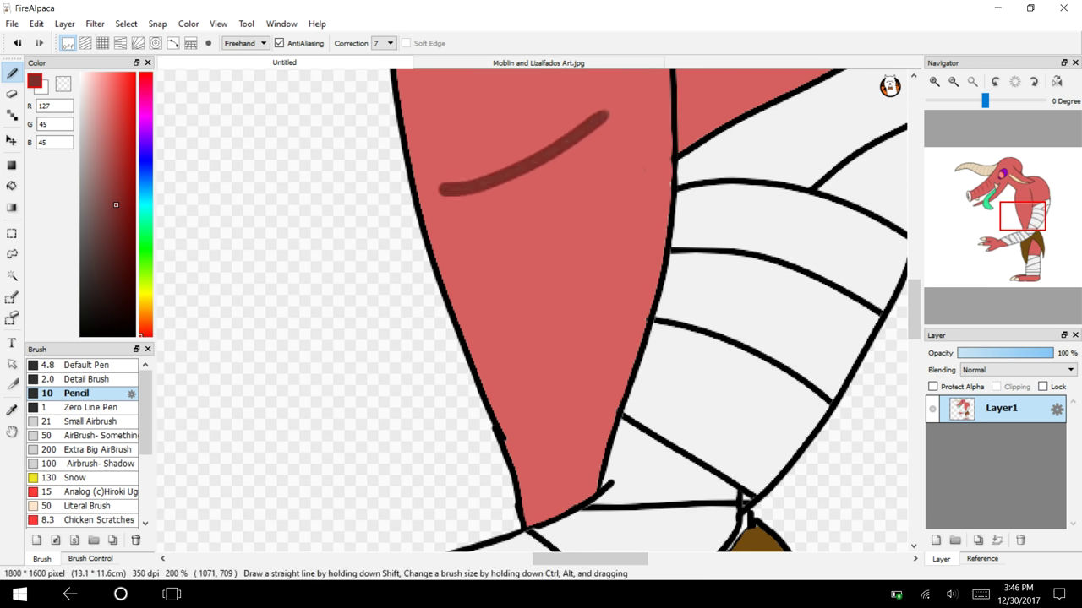
drag(489, 295, 622, 242)
drag(538, 426, 623, 387)
drag(533, 358, 614, 311)
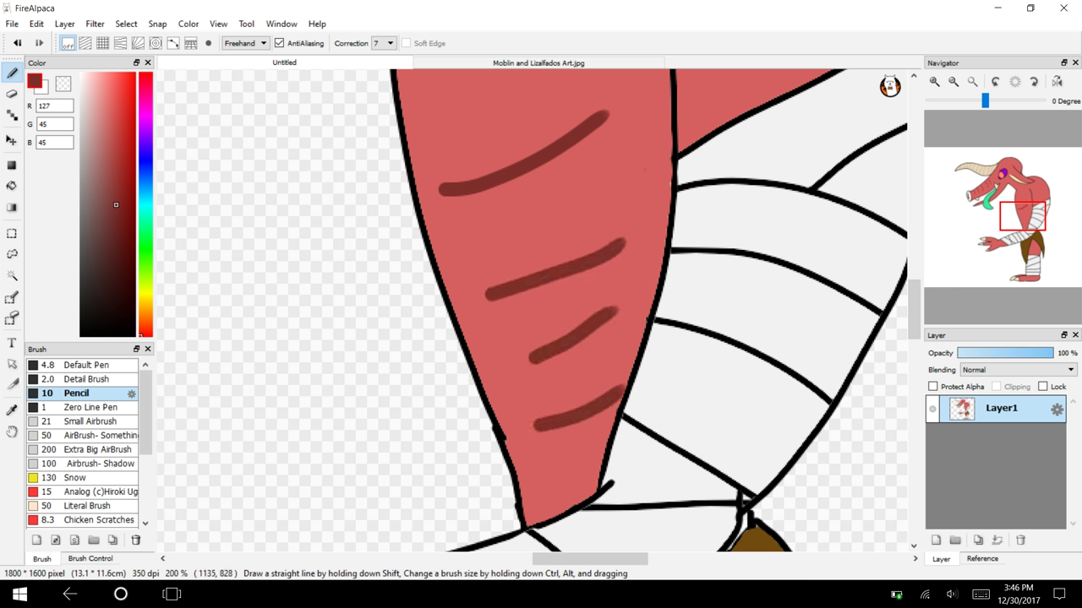
Add four thin dark red lines between and below the thick torso stripes with the 4.8 Default Pen.
click(89, 365)
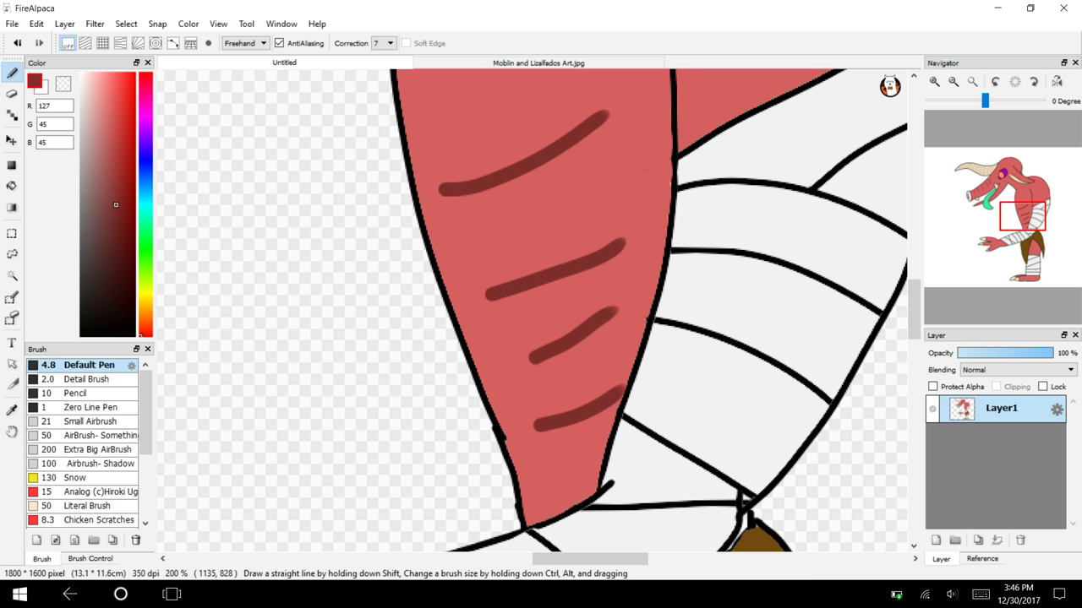
drag(513, 230, 618, 182)
drag(523, 324, 602, 291)
drag(547, 398, 606, 365)
drag(543, 468, 597, 456)
Fit the whole canvas in view and move the creature horizontally about 139 pixels to the left.
drag(1020, 213, 1009, 193)
click(953, 81)
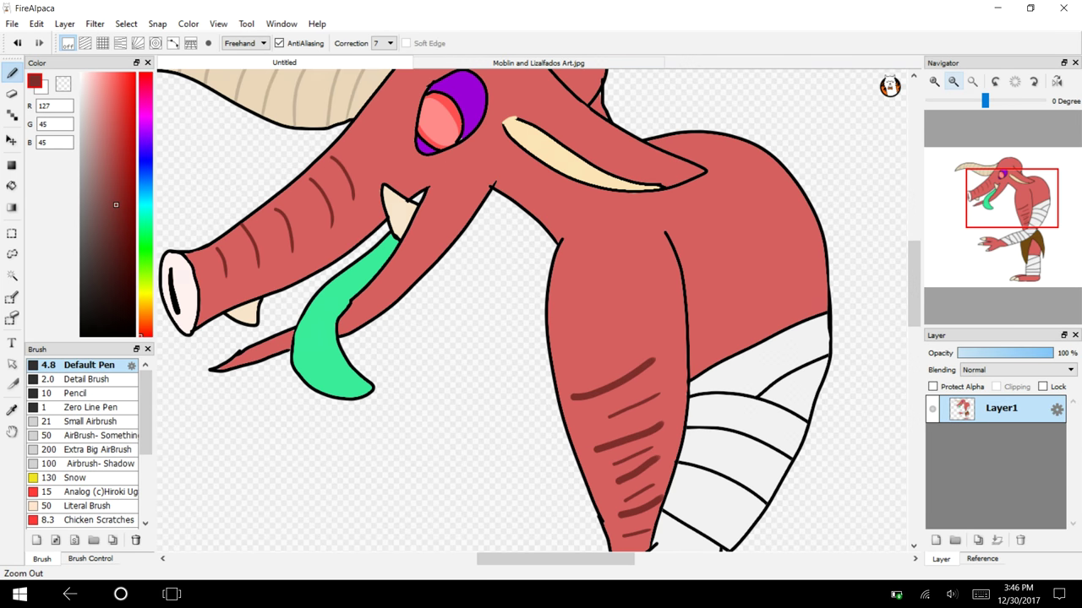
click(953, 81)
click(1012, 211)
mouse_move(1012, 211)
mouse_down()
mouse_move(1004, 235)
mouse_move(998, 211)
mouse_up()
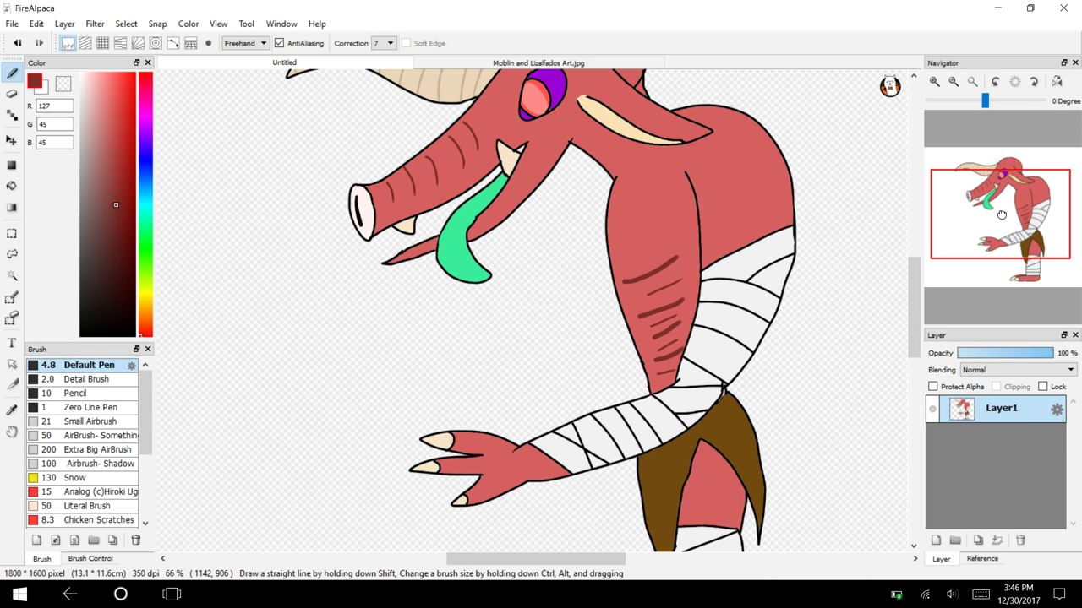
click(953, 81)
click(972, 82)
key(v)
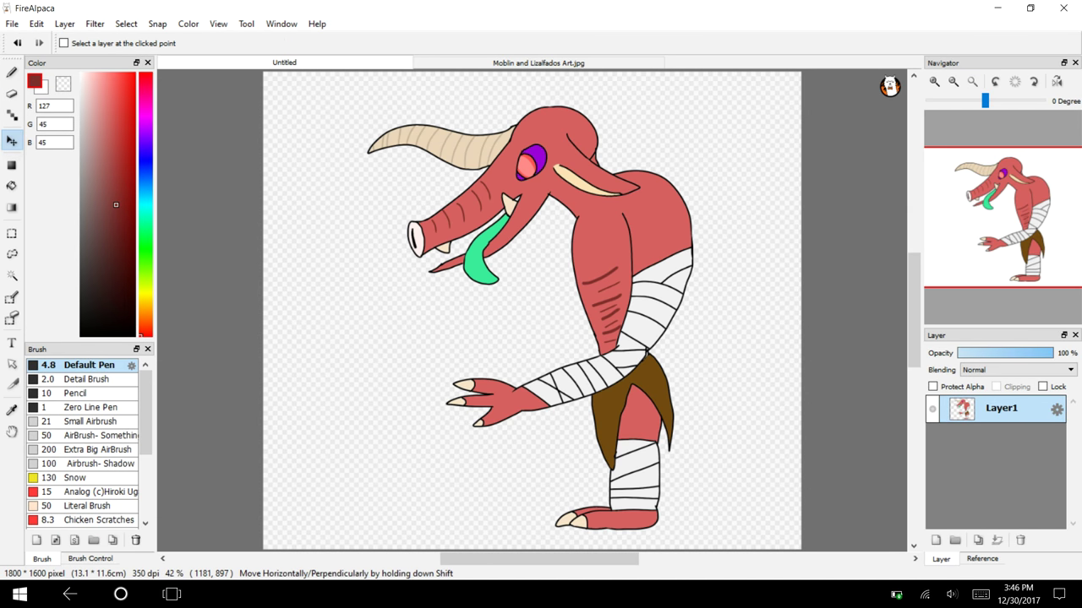
mouse_move(521, 283)
mouse_down()
mouse_move(555, 276)
mouse_move(479, 285)
mouse_up()
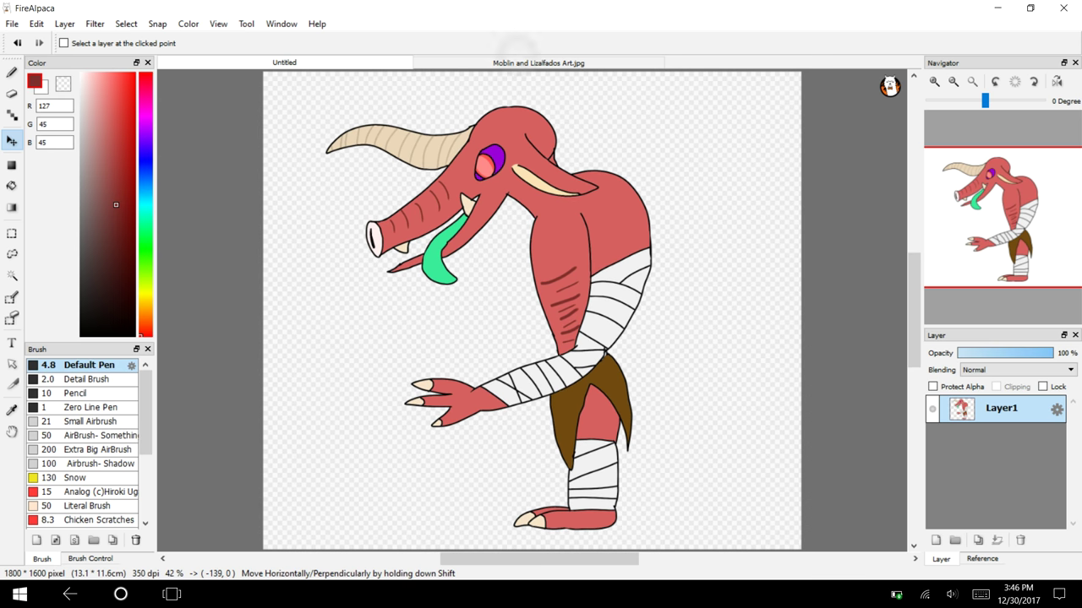
Compare the drawing with the reference image and examine the torso stripes, horn and eye up close.
click(517, 61)
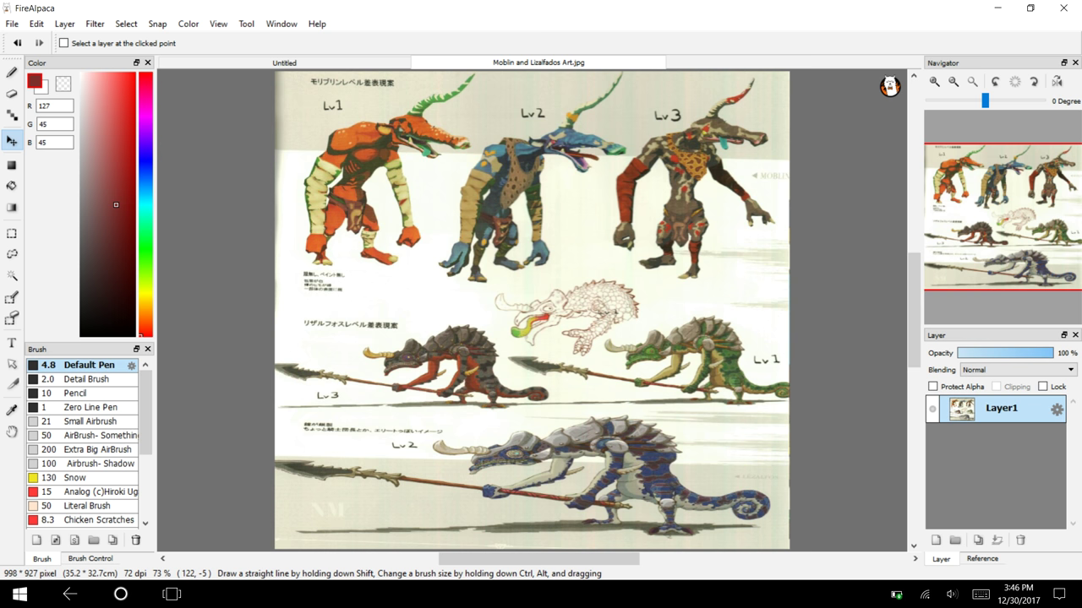
key(ctrl+Tab)
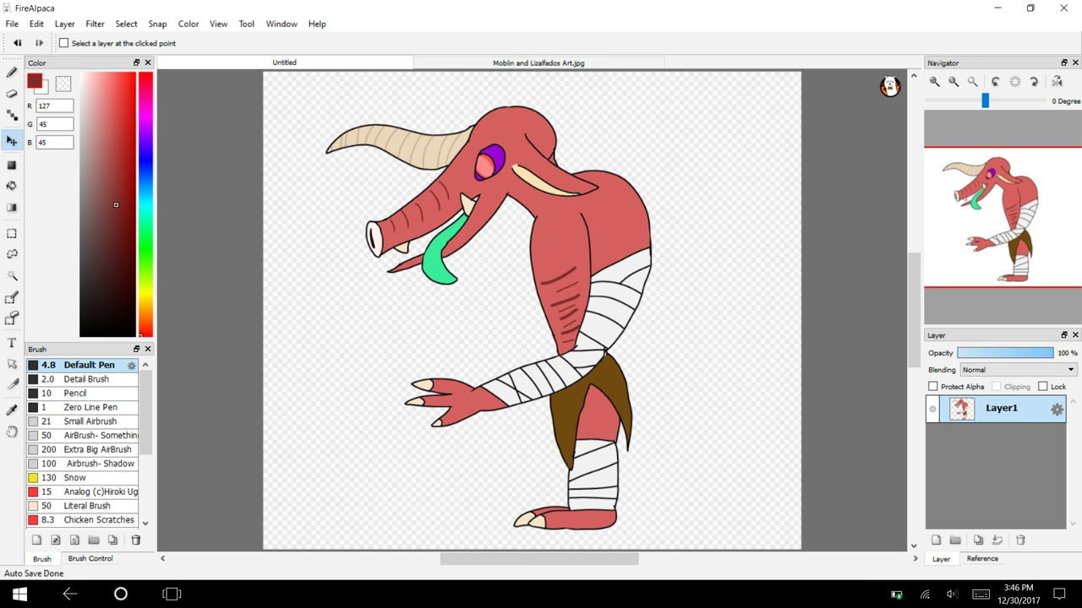
key(b)
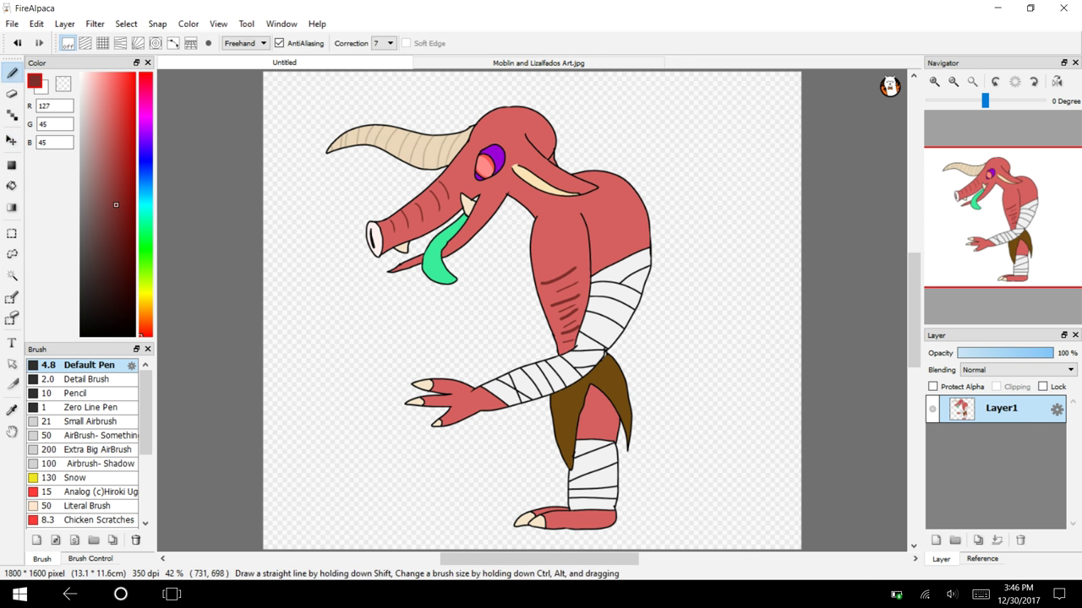
click(933, 81)
click(933, 81)
click(933, 81)
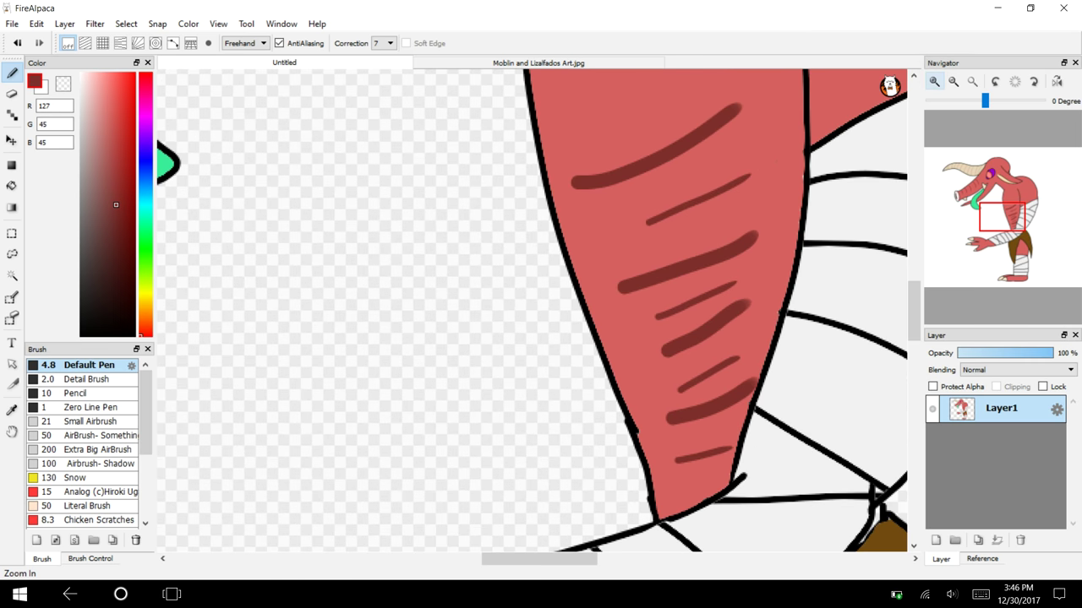
drag(1003, 214, 966, 177)
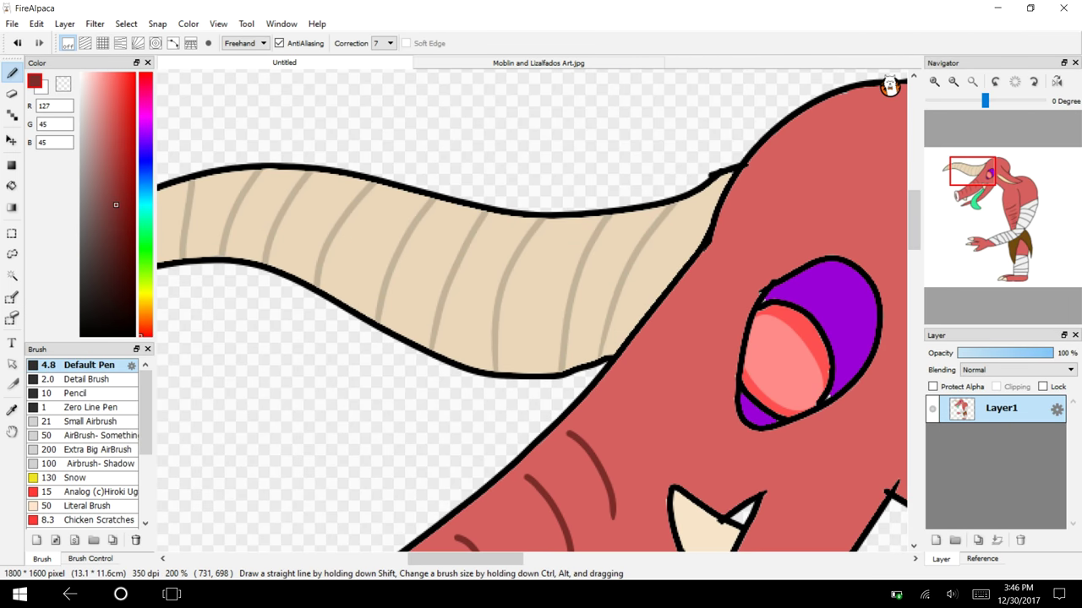
click(973, 81)
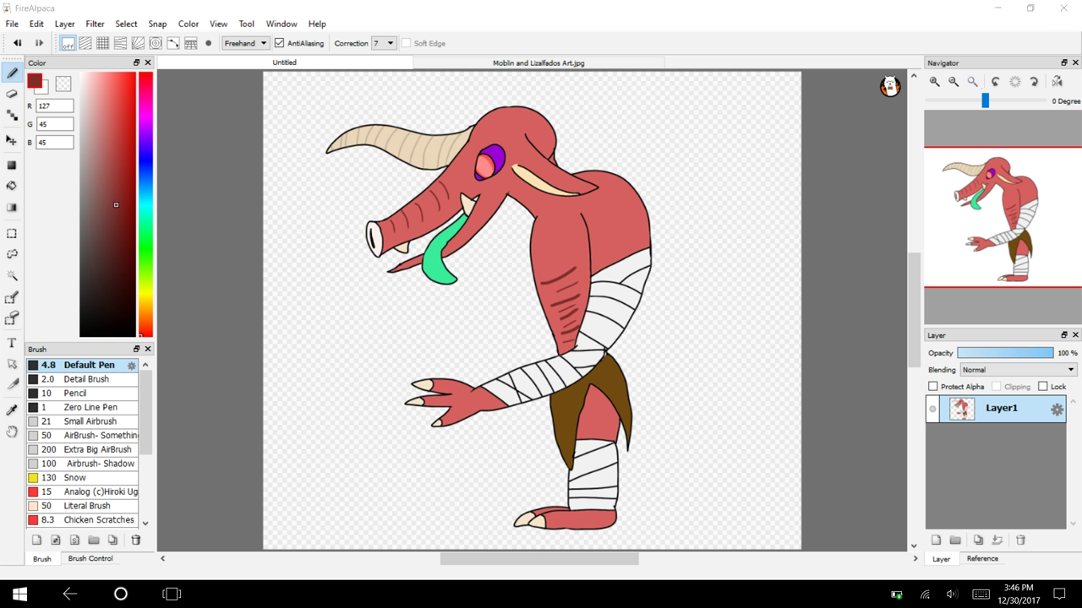
key(super+Tab)
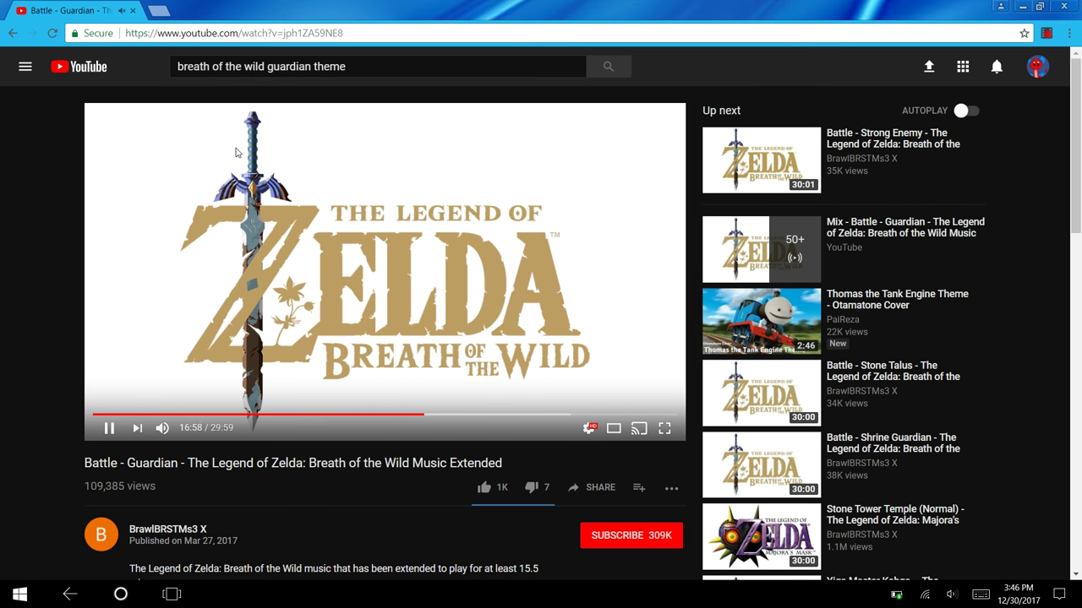
click(172, 594)
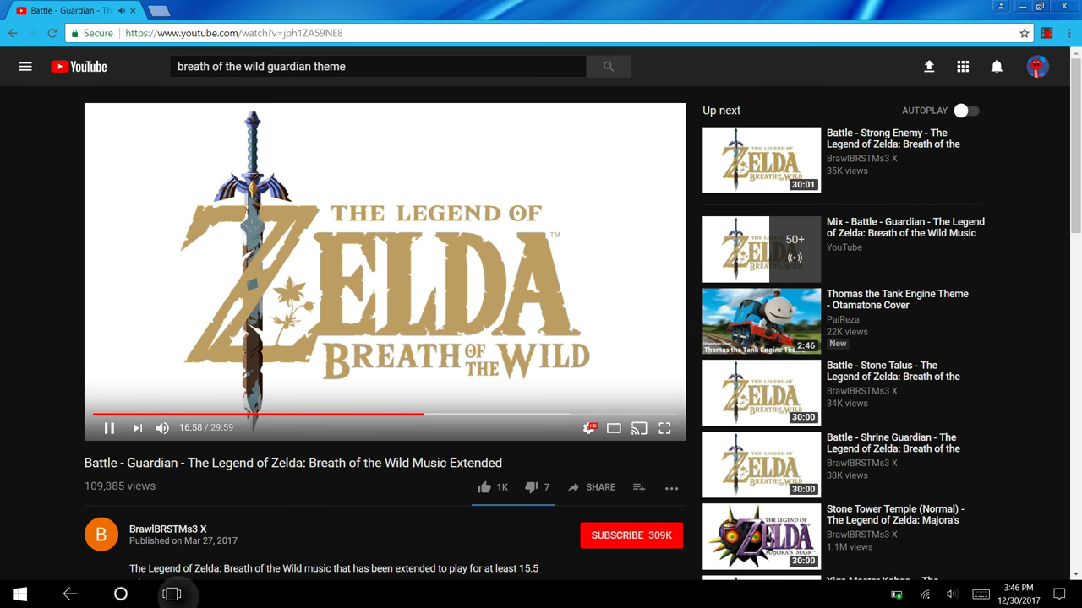
click(802, 179)
Set the pen colour to purple, RGB 185, 0, 255, and sign the drawing with a small monogram beside the heel.
click(144, 128)
click(134, 73)
click(935, 81)
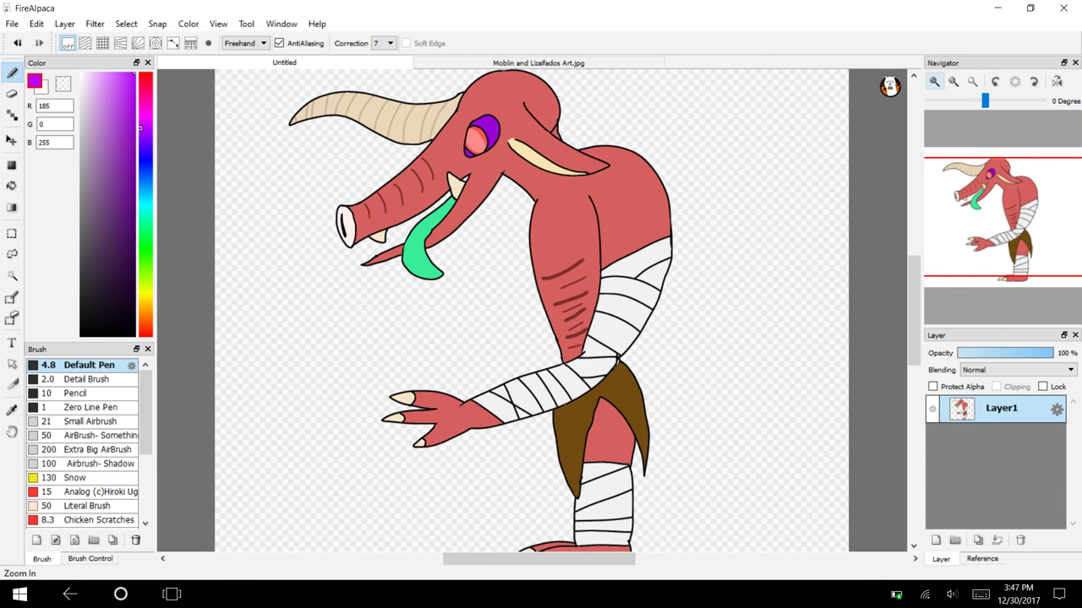
click(934, 81)
click(935, 81)
click(934, 81)
drag(999, 227, 1030, 280)
mouse_move(492, 286)
mouse_down()
mouse_move(501, 313)
mouse_move(527, 309)
mouse_move(550, 285)
mouse_move(566, 305)
mouse_move(507, 372)
mouse_move(461, 399)
mouse_up()
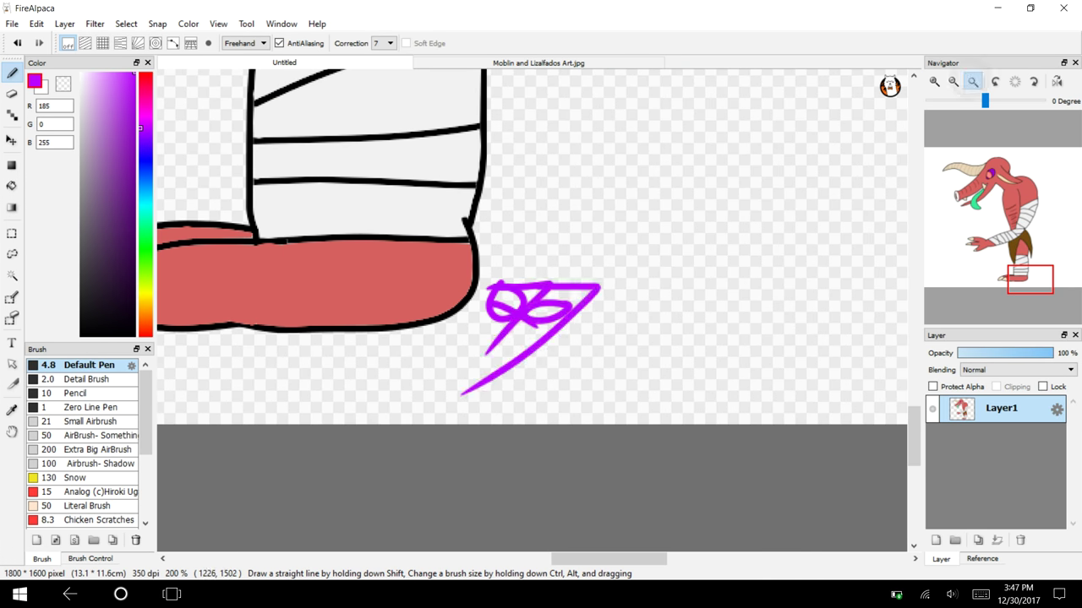
click(972, 81)
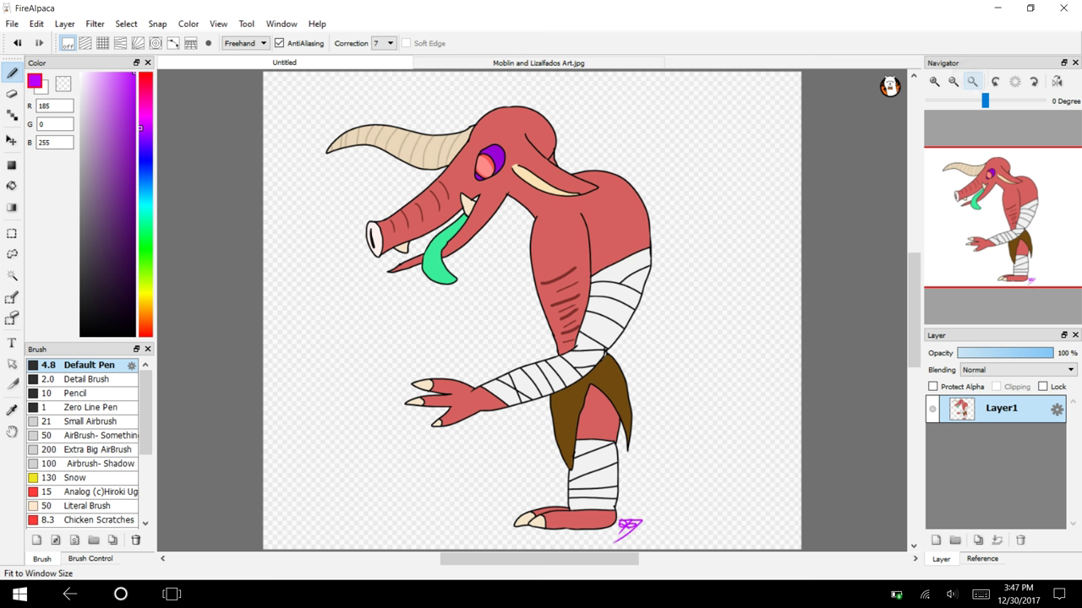